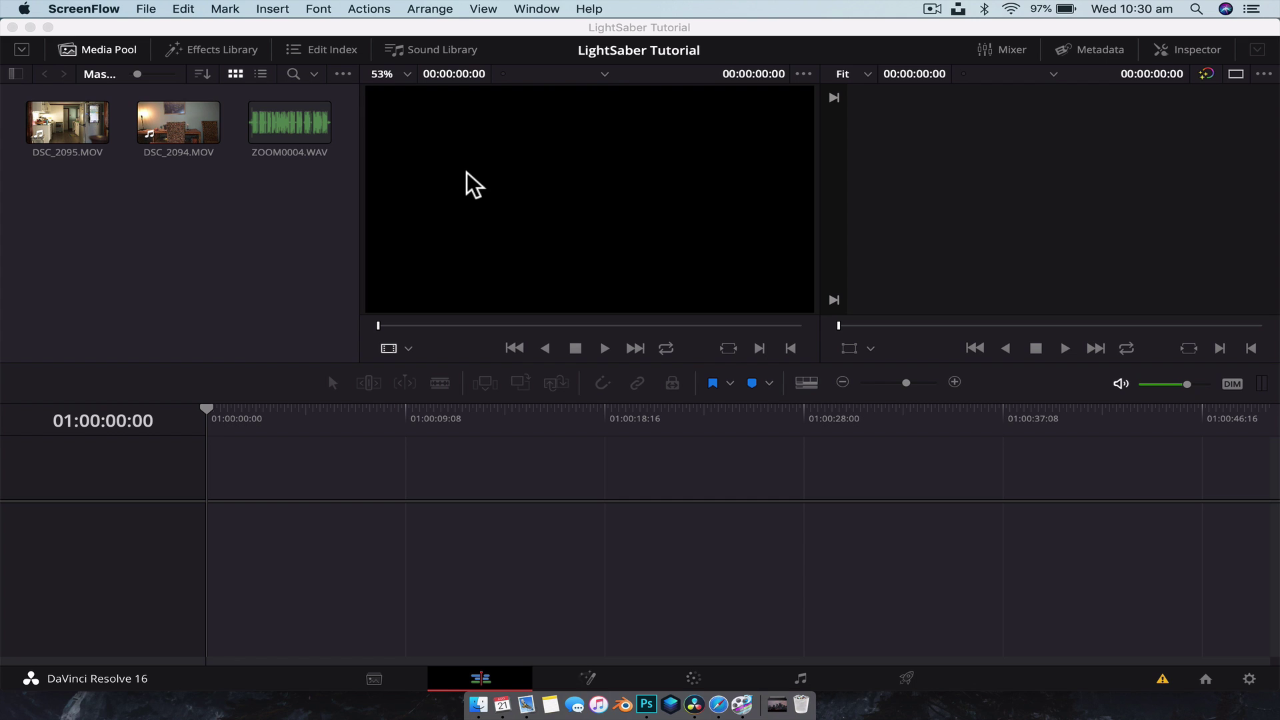
Step: Create a new Fusion composition clip named Lightsaber from the Fusion page
left_click(716, 27)
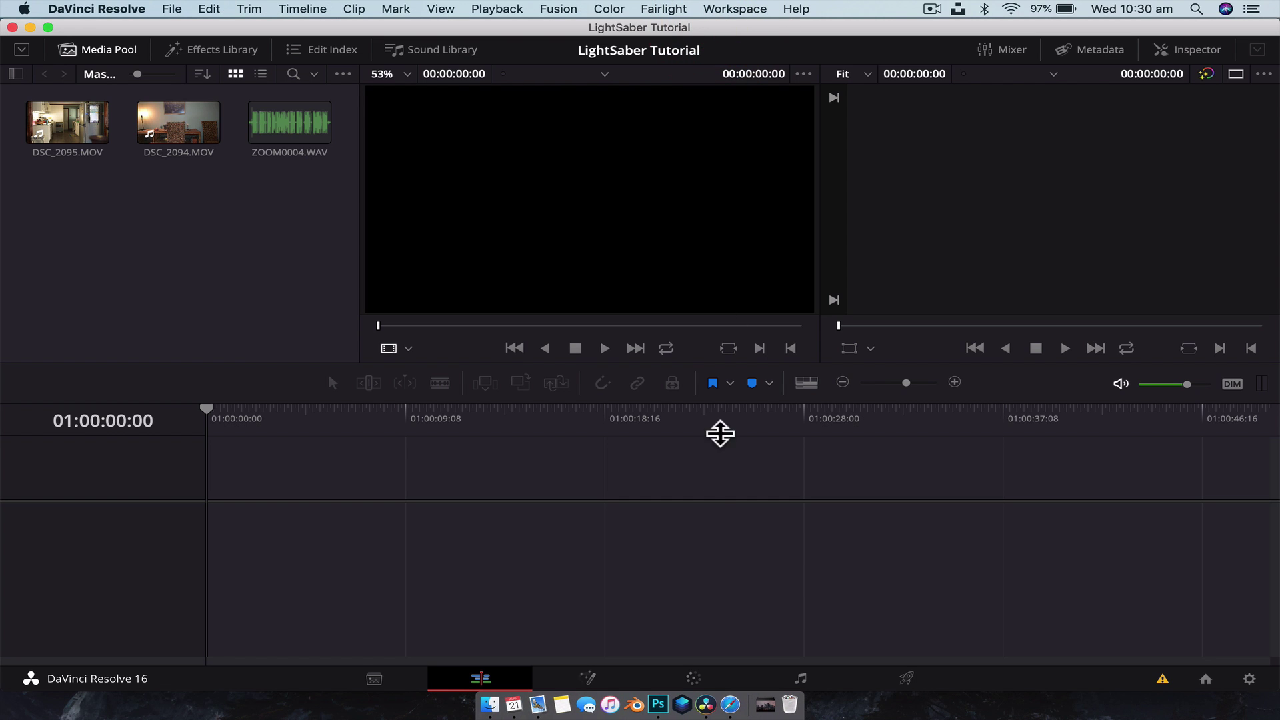
left_click(587, 679)
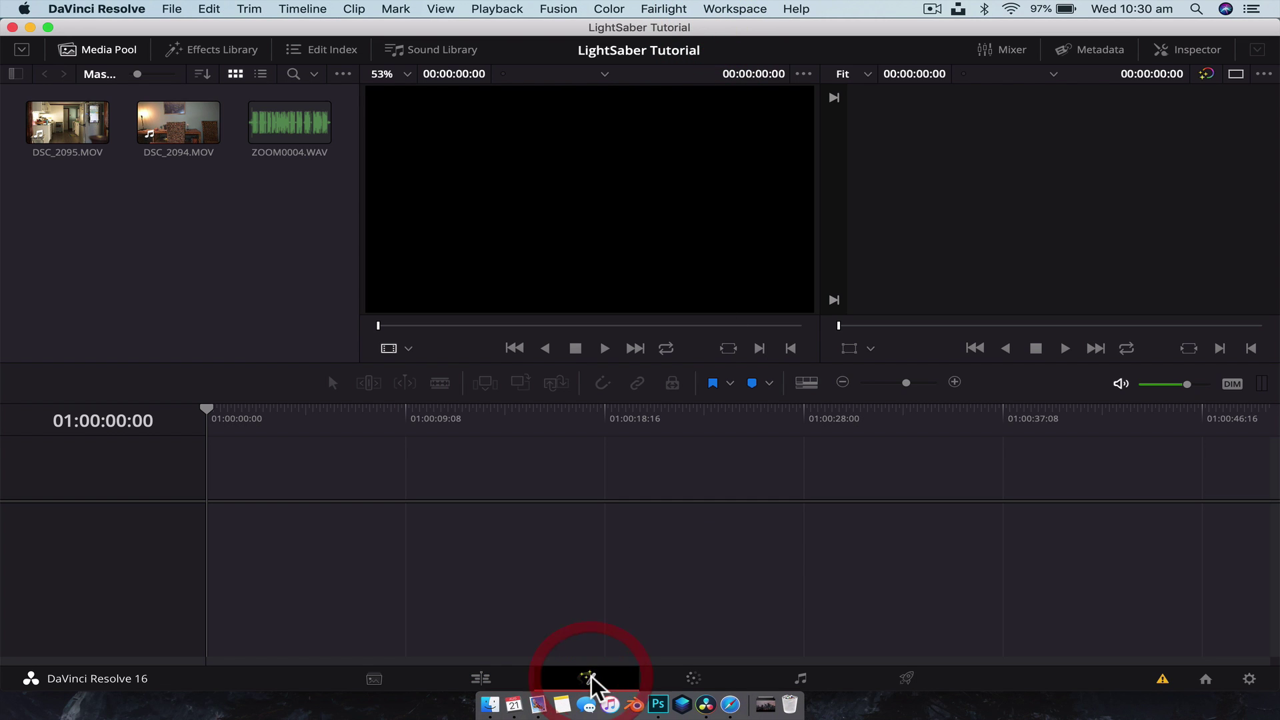
right_click(266, 296)
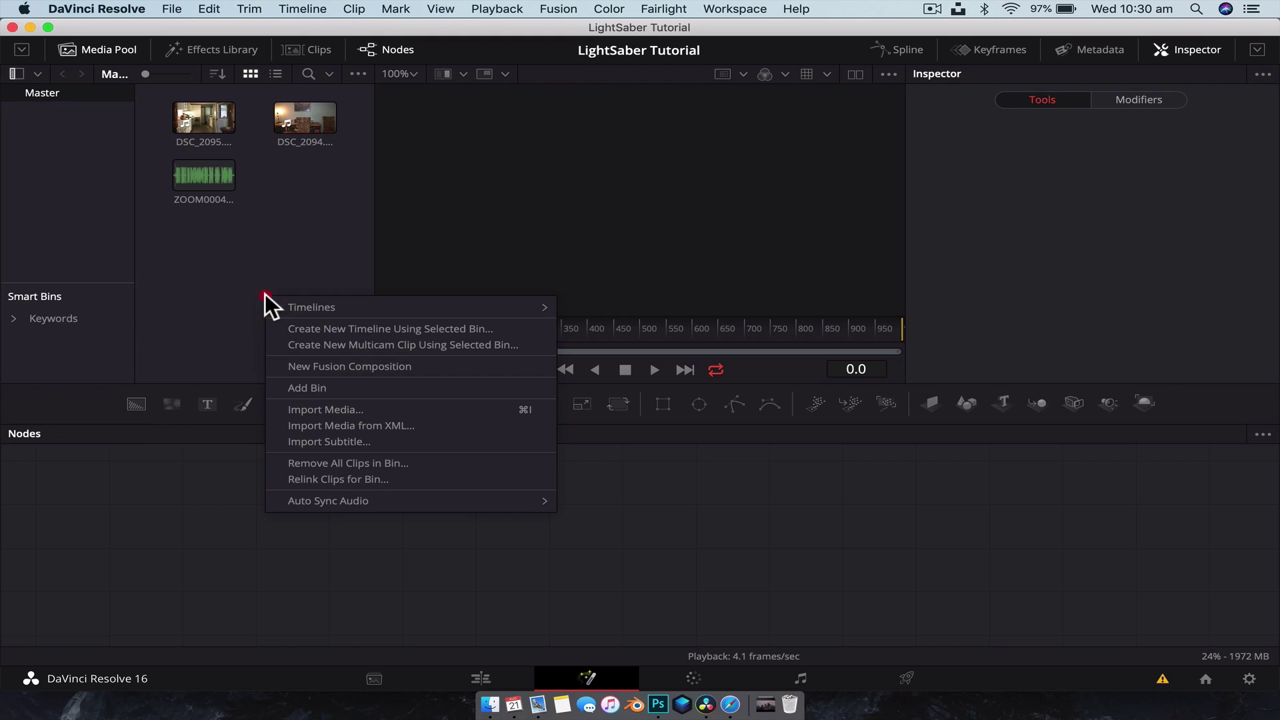
left_click(428, 366)
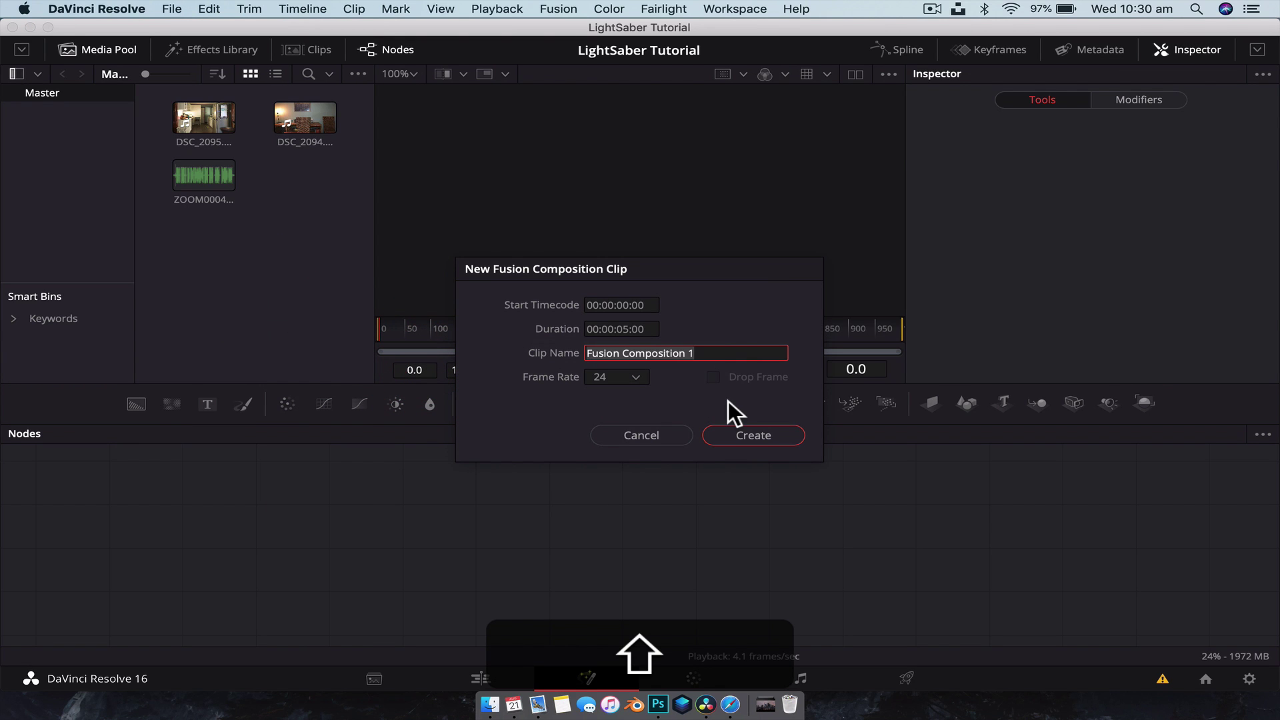
type("Lighjt")
key("BackSpace")
key("BackSpace")
type("tsaber")
key("Return")
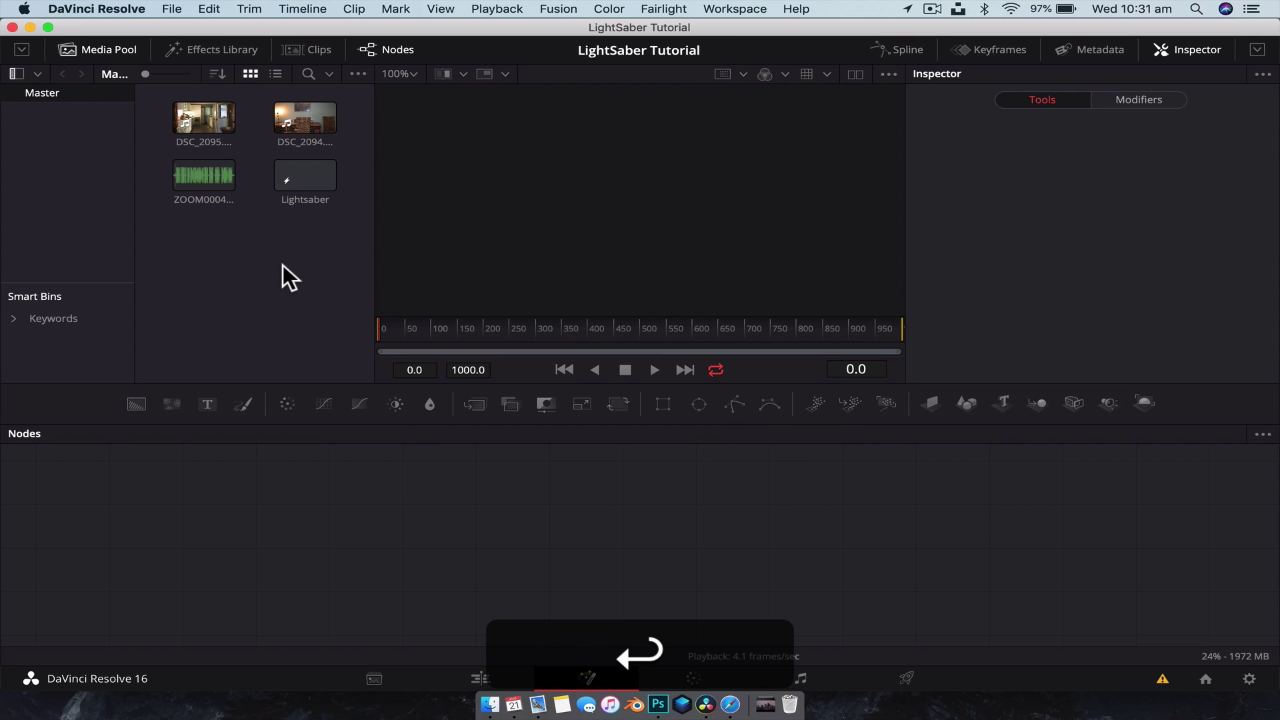
Step: Load the Lightsaber composition into the node editor, move MediaOut1 to the far right of the graph, and hide the media pool
left_click_drag(391, 420, 400, 338)
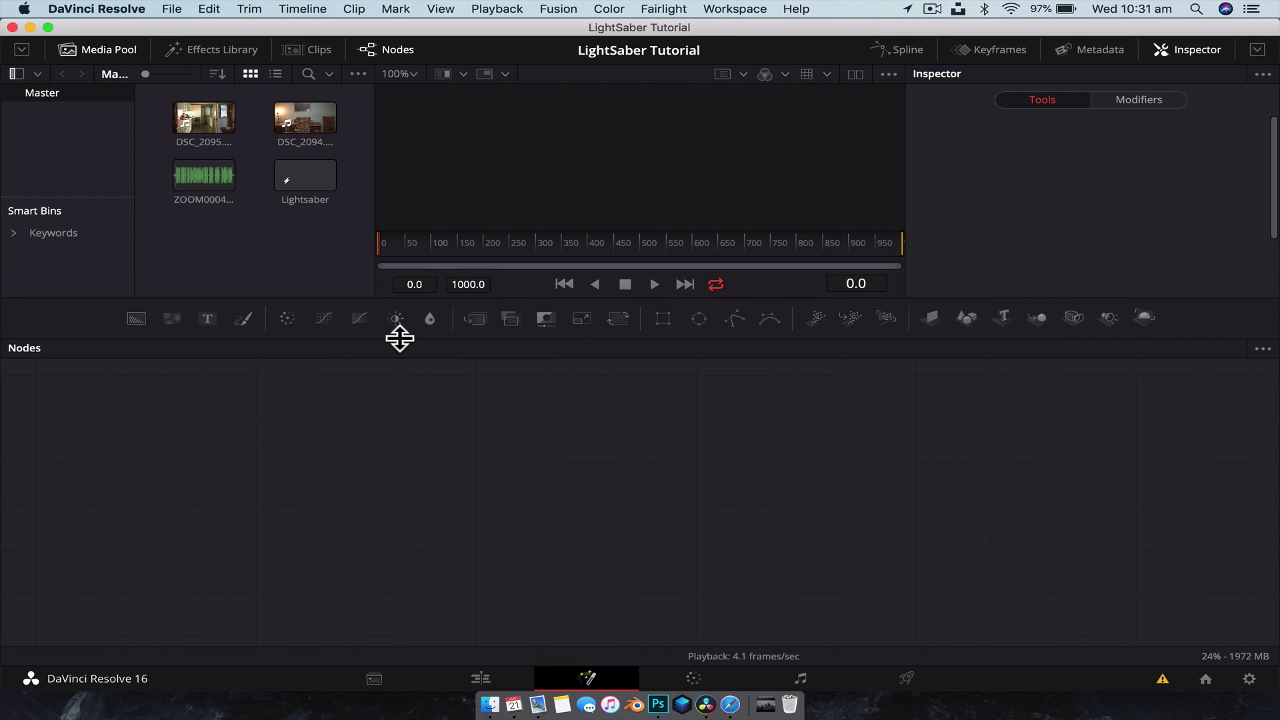
double_click(310, 173)
left_click_drag(651, 338, 651, 410)
left_click_drag(517, 501, 1025, 568)
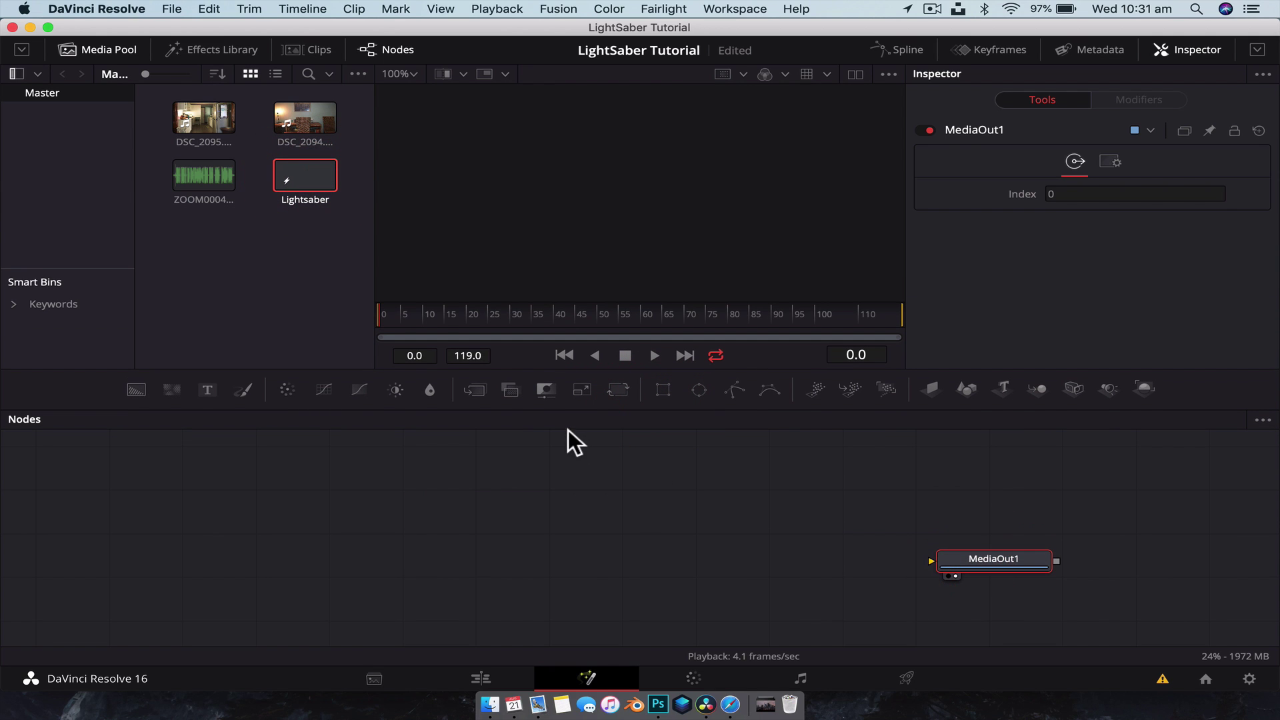
left_click(109, 47)
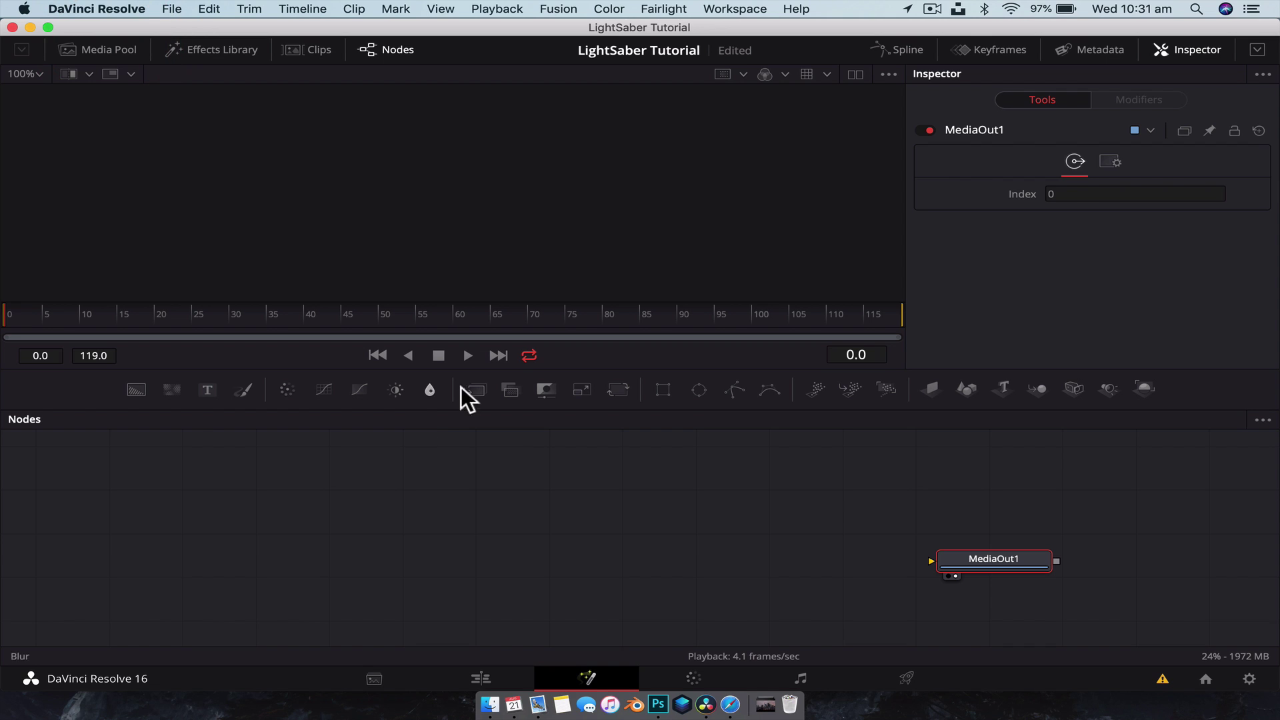
Step: Add a Background node feeding MediaOut1, place it at the far left of the graph, and set its solid color to white
left_click_drag(137, 390, 1000, 566)
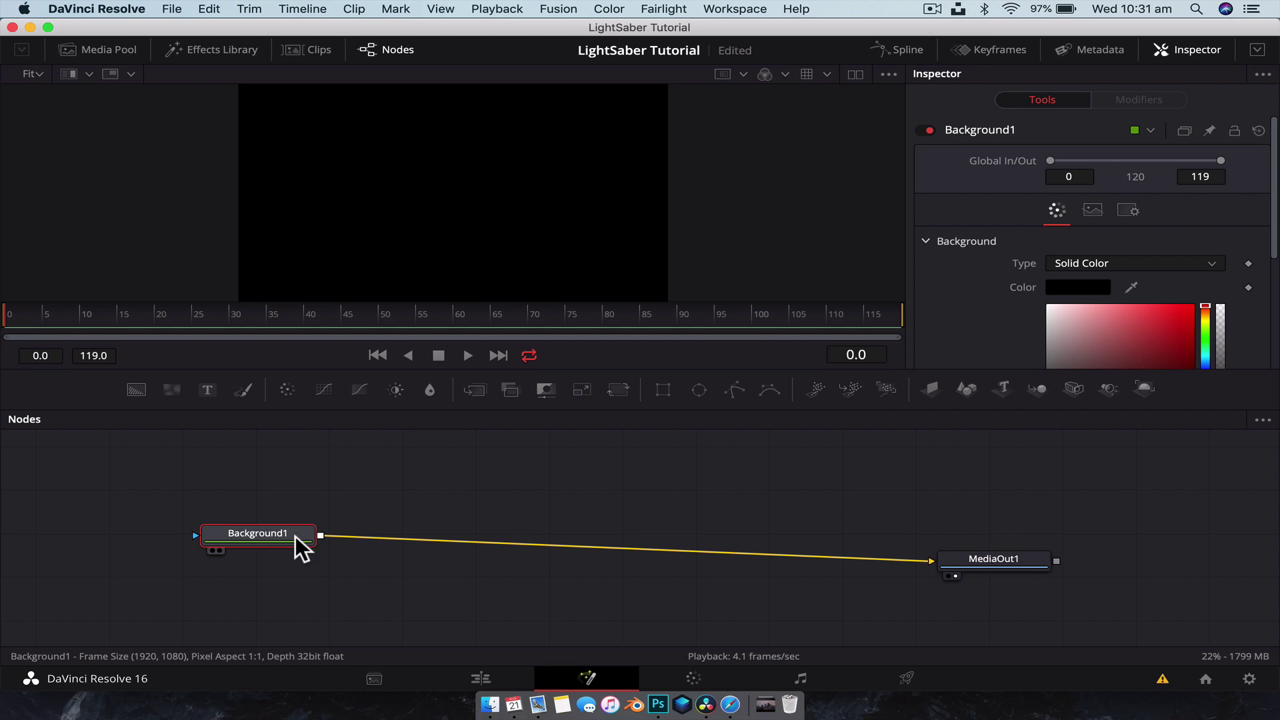
left_click_drag(295, 536, 338, 557)
left_click_drag(1134, 331, 792, 200)
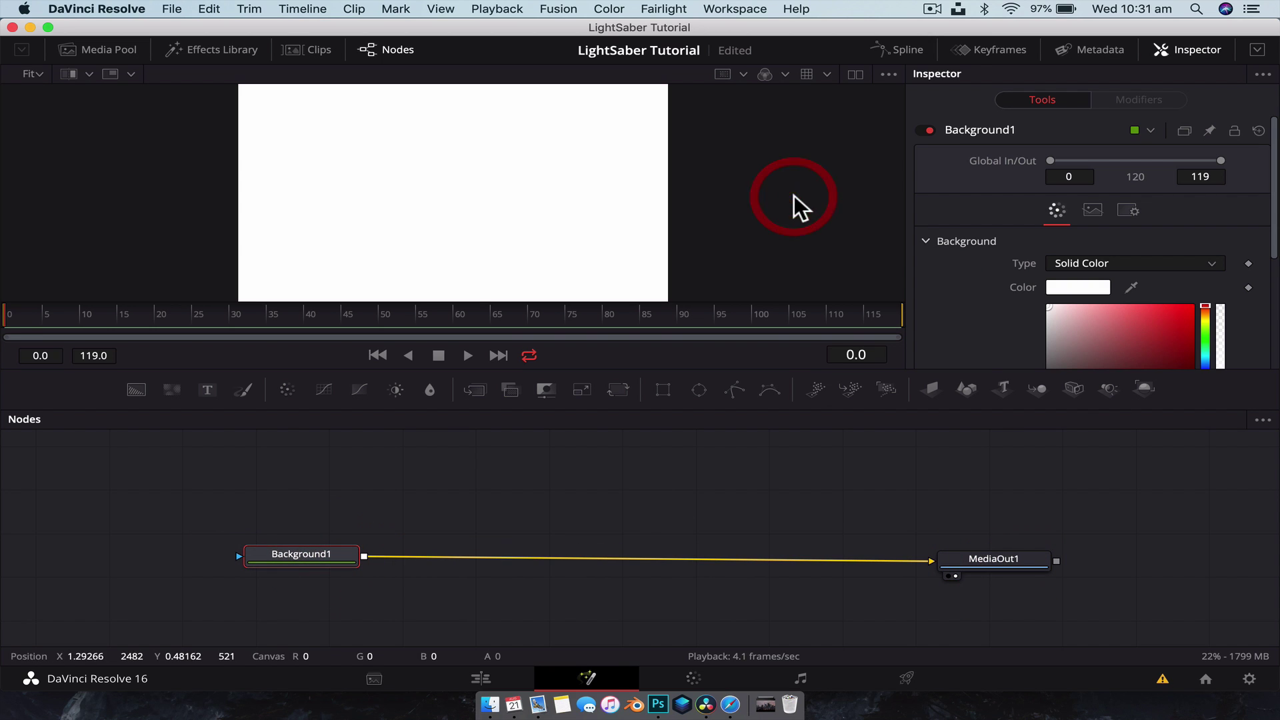
left_click_drag(815, 367, 820, 407)
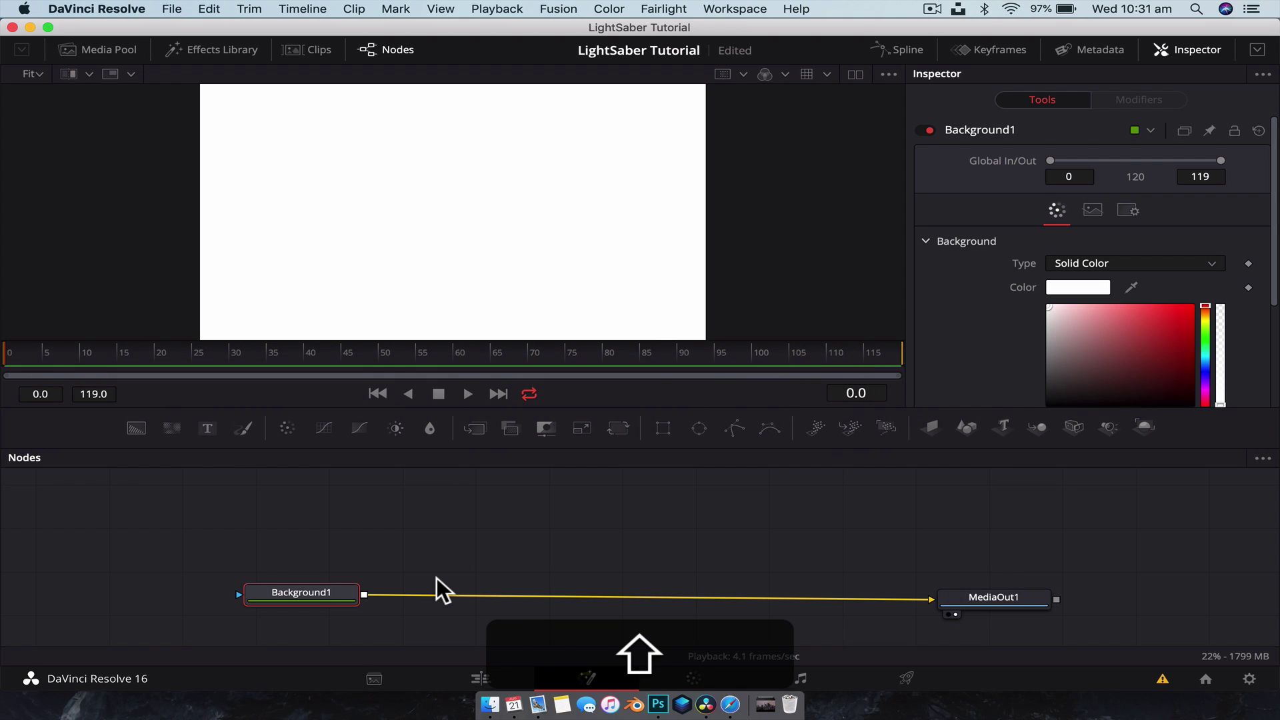
Step: Attach a Mask Paint node to the white Background node as its mask
key("shift+space")
type("mask")
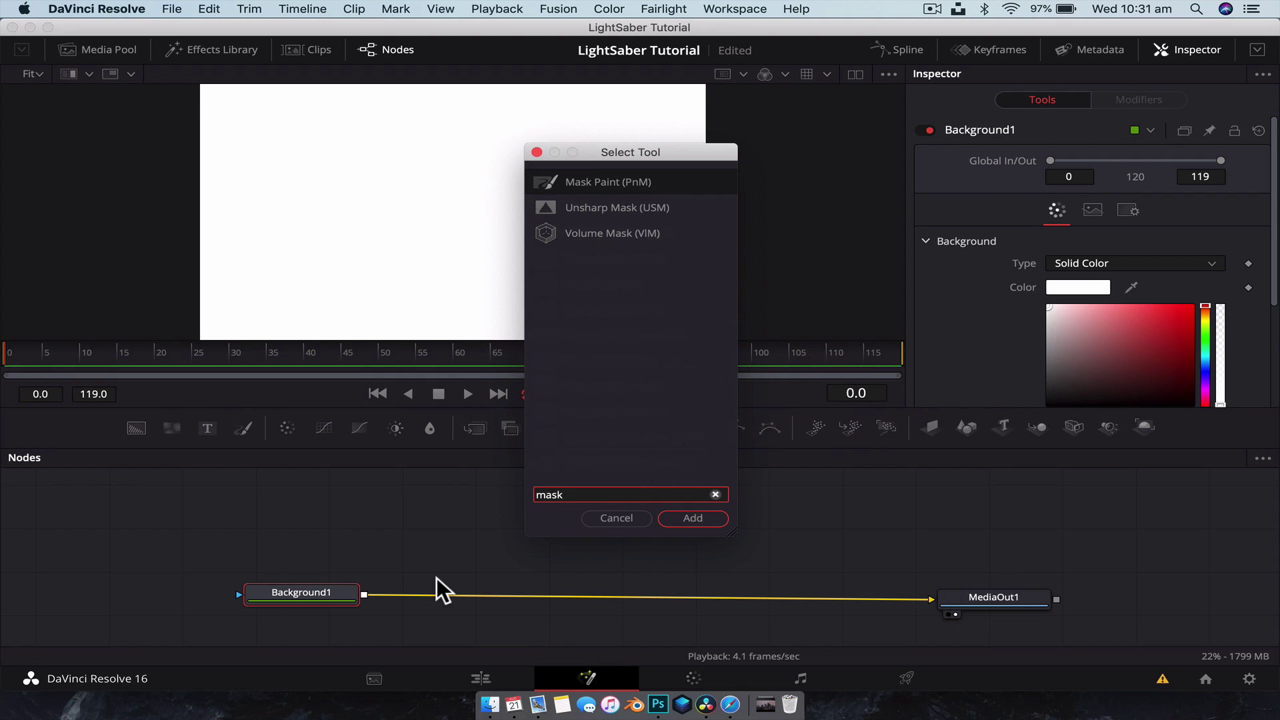
key("Return")
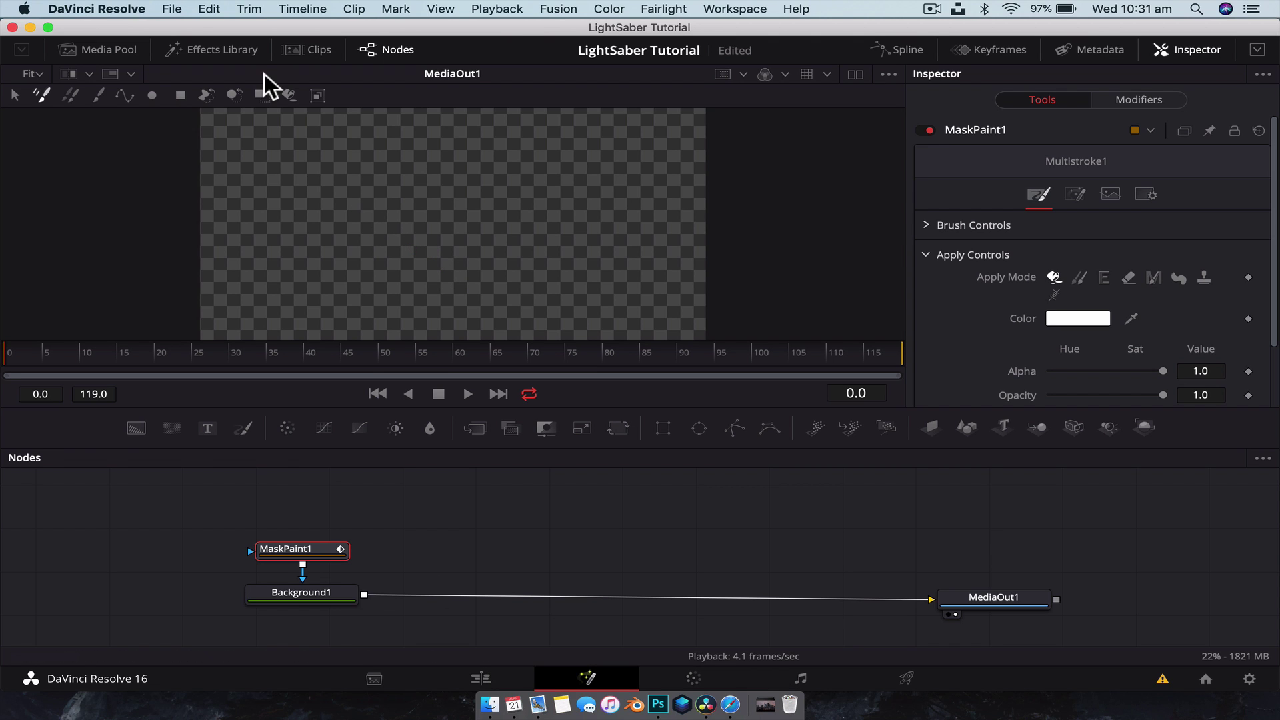
Step: Paint a straight vertical polyline stroke for the blade, starting near the frame's lower edge at about X 0.38, Y 0.08
left_click(126, 97)
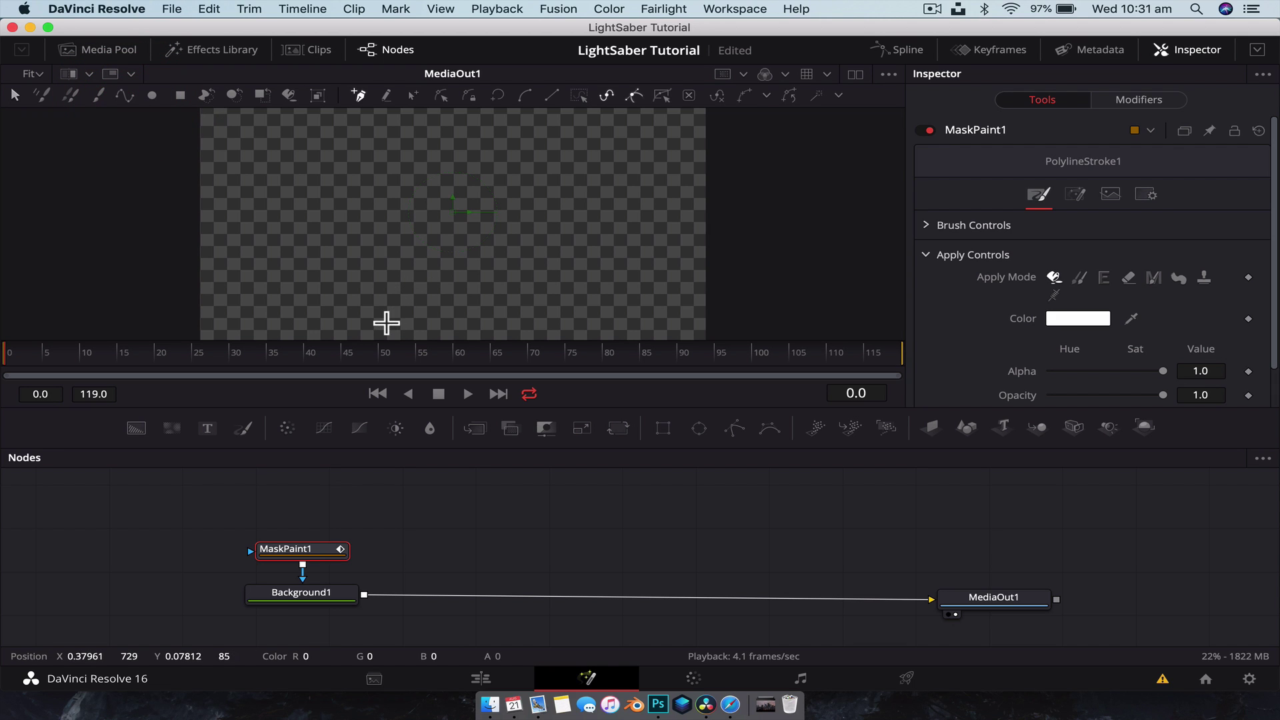
left_click(386, 318)
left_click(387, 152, "shift")
scroll(389, 149, "up", 2)
mouse_move(446, 185)
left_mouse_down()
mouse_move(494, 149)
mouse_move(523, 151)
left_mouse_up()
left_click_drag(629, 410, 629, 442)
Step: Set the blade stroke's brush size to 0.0157 and its softness to 0.4
left_click(925, 220)
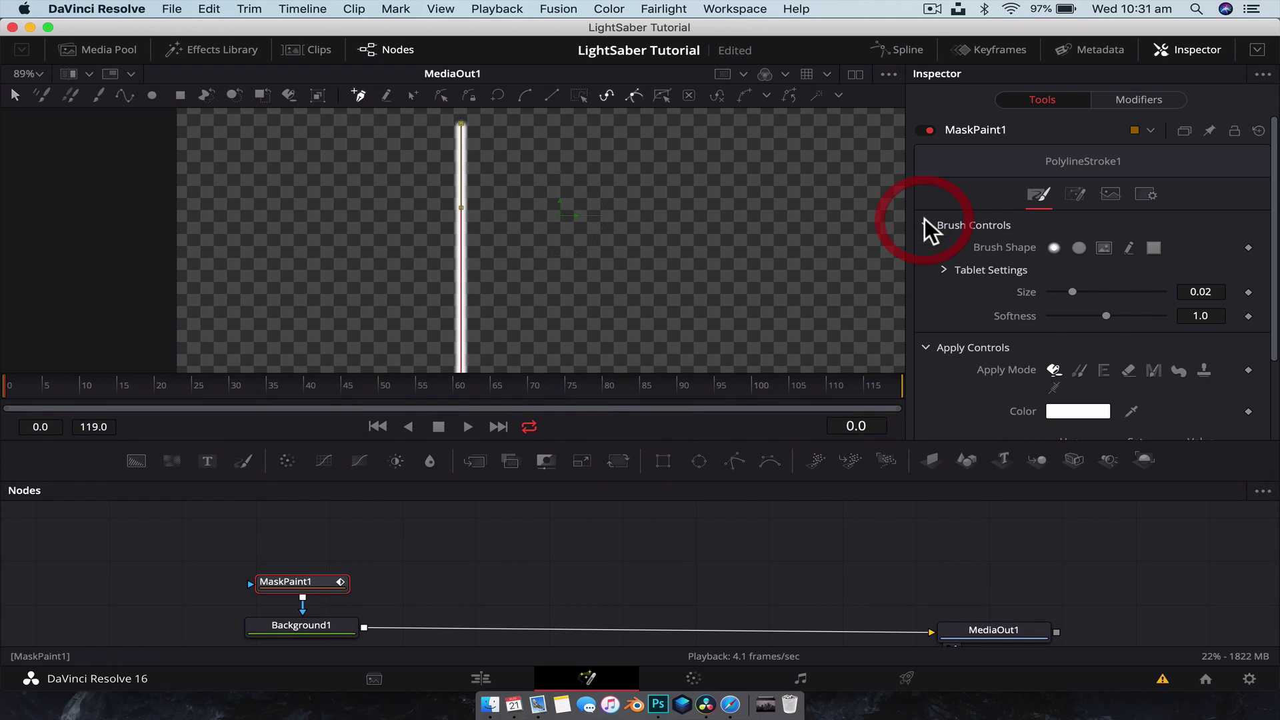
left_click(1061, 313)
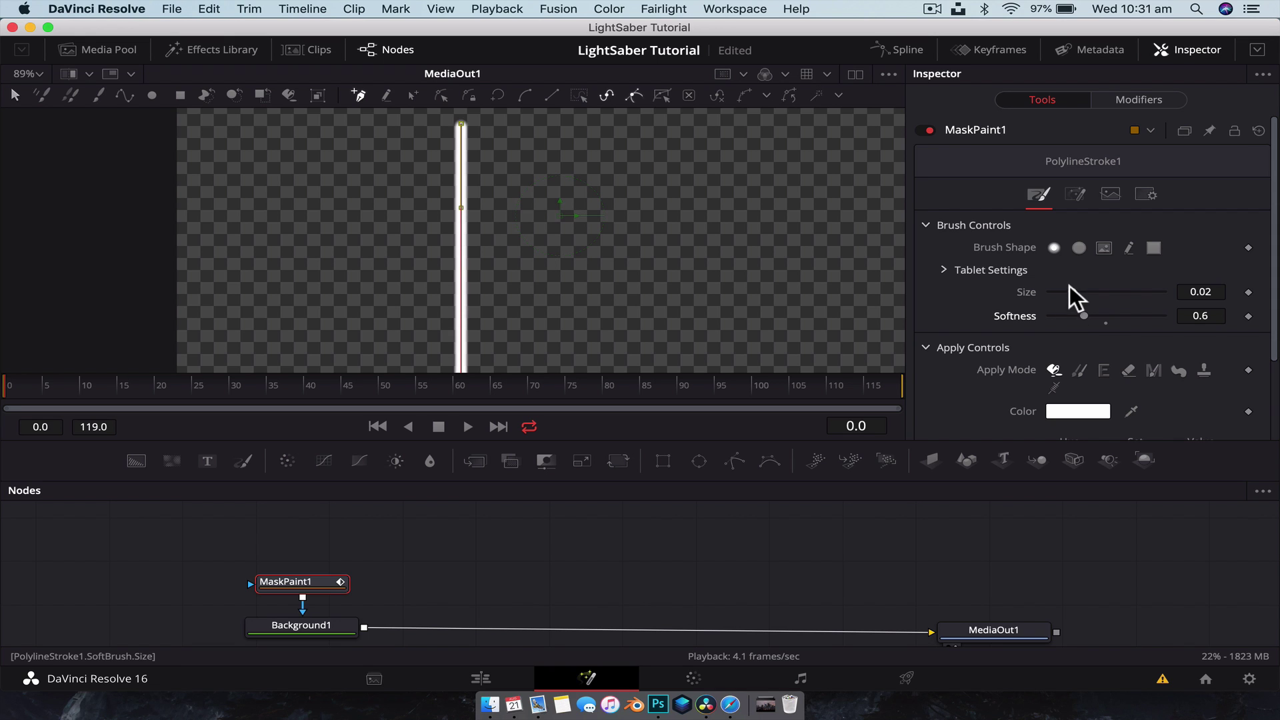
left_click(1059, 290)
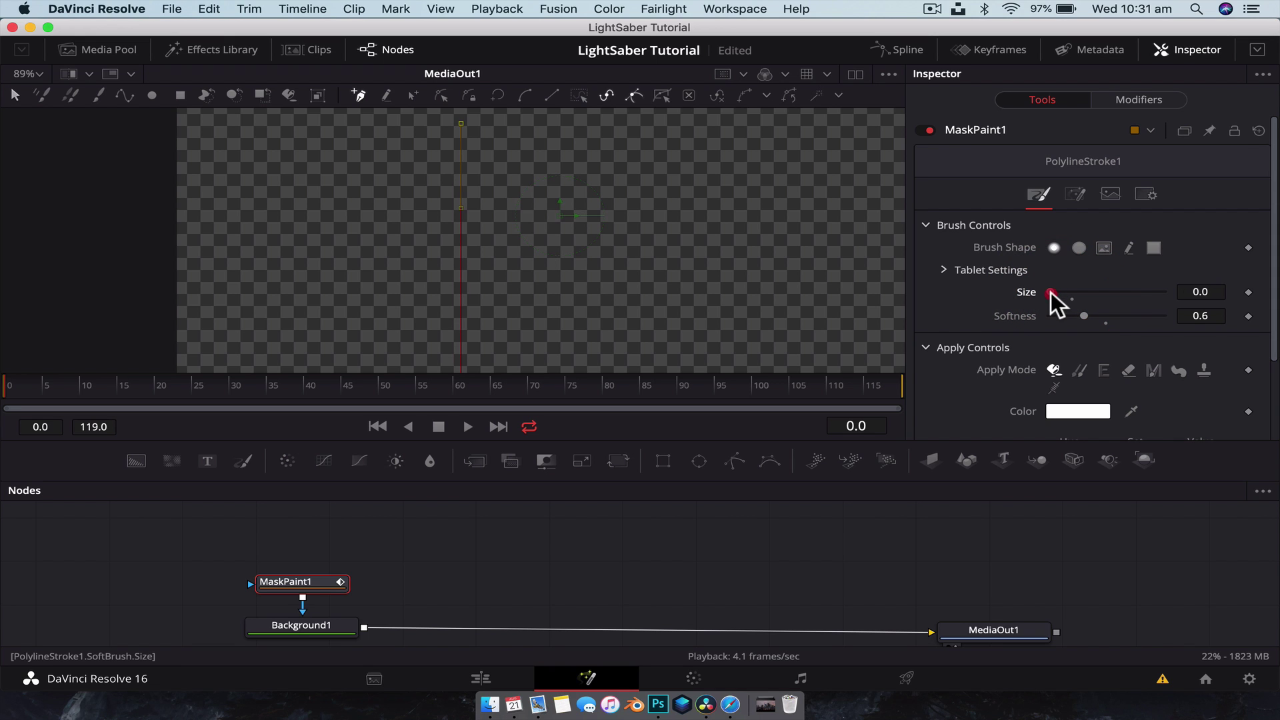
left_click_drag(1058, 293, 1113, 313)
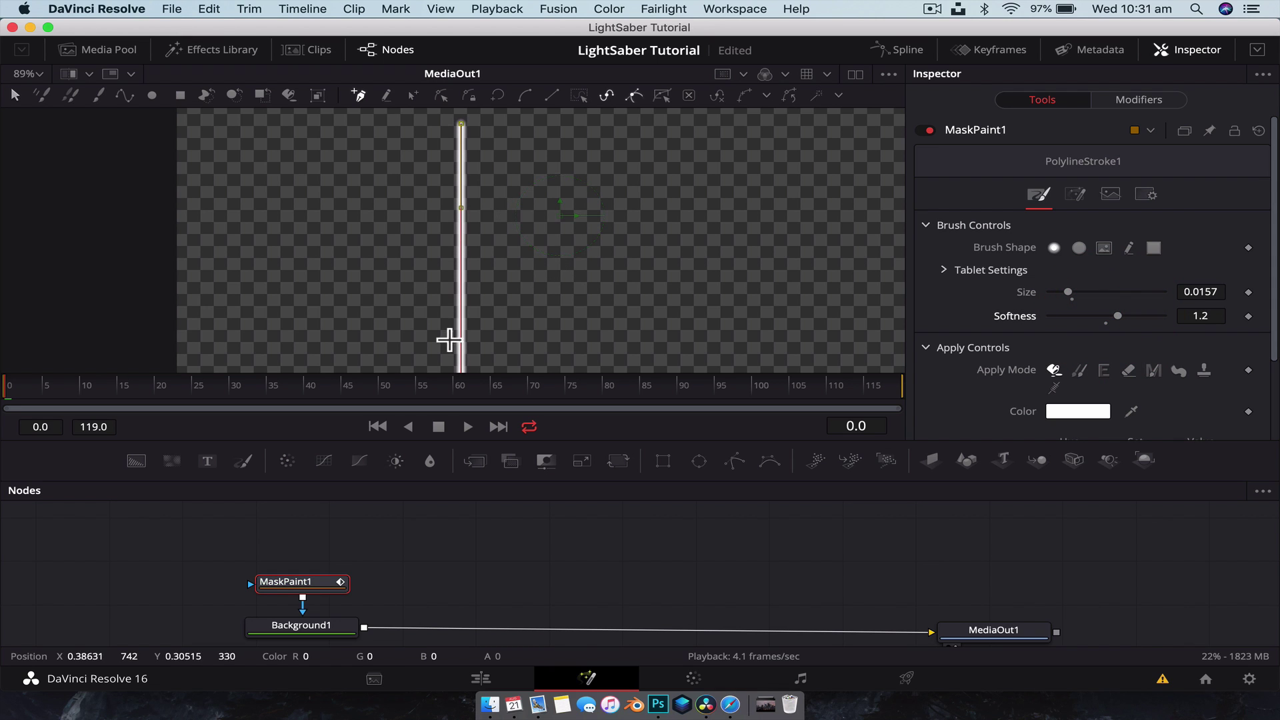
left_click_drag(1054, 315, 1064, 315)
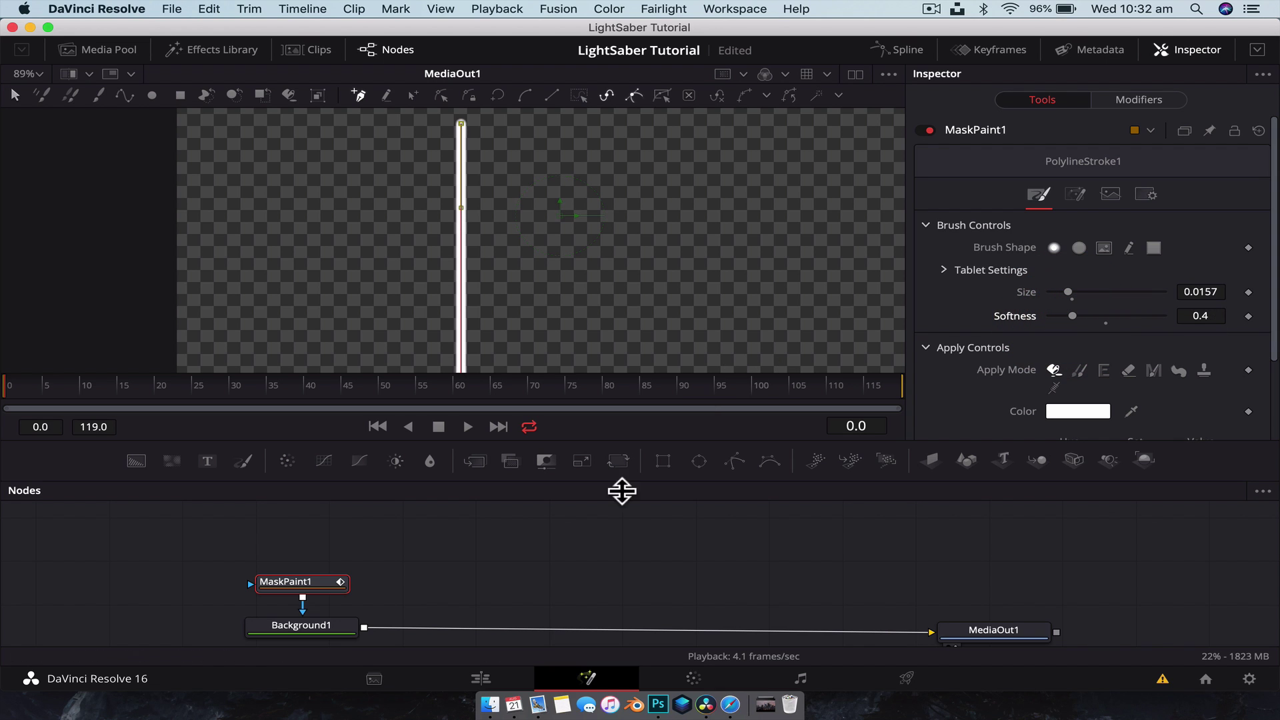
Step: Rename the white Background node as Lightsaber
left_click_drag(642, 437, 643, 404)
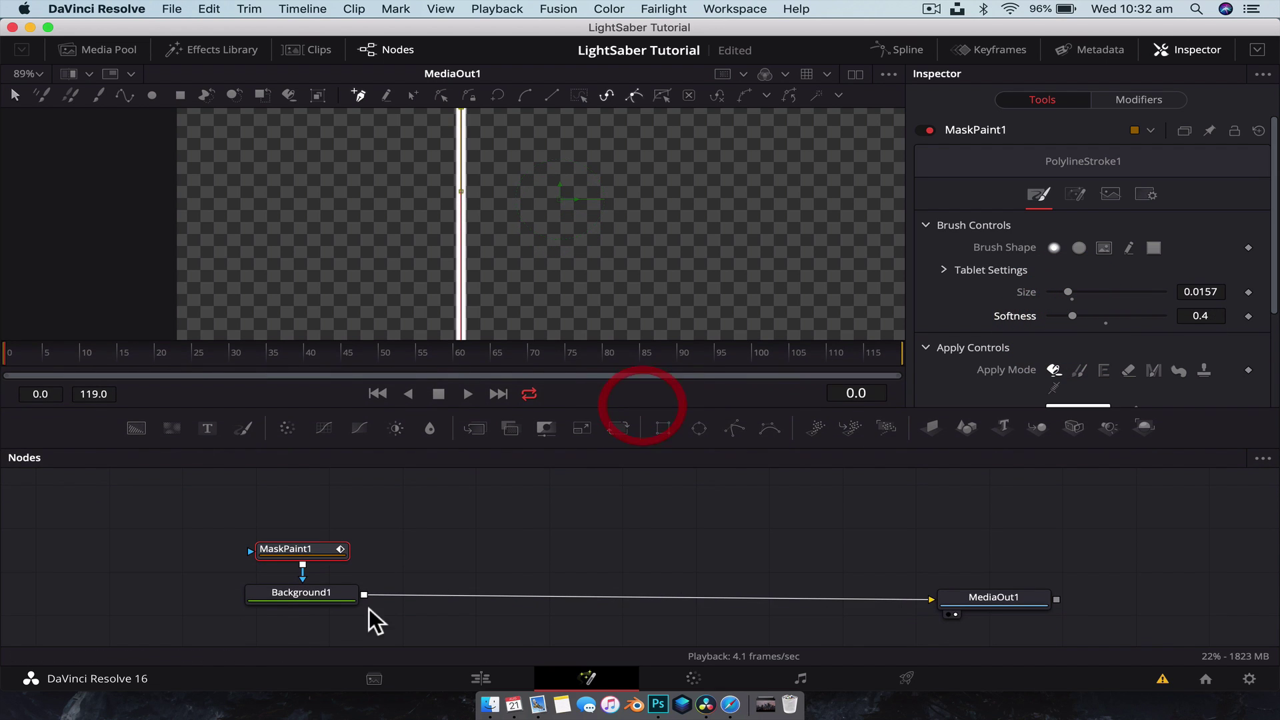
left_click(299, 596)
right_click(298, 598)
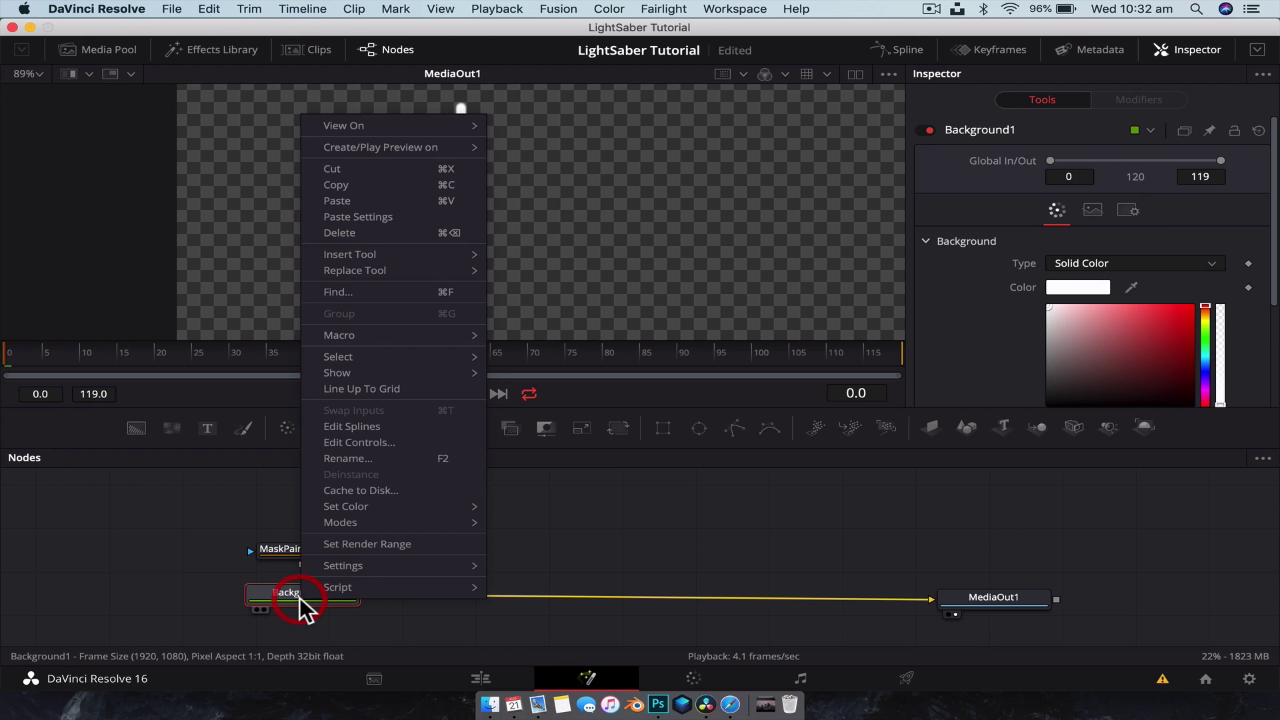
left_click(403, 451)
type("Light")
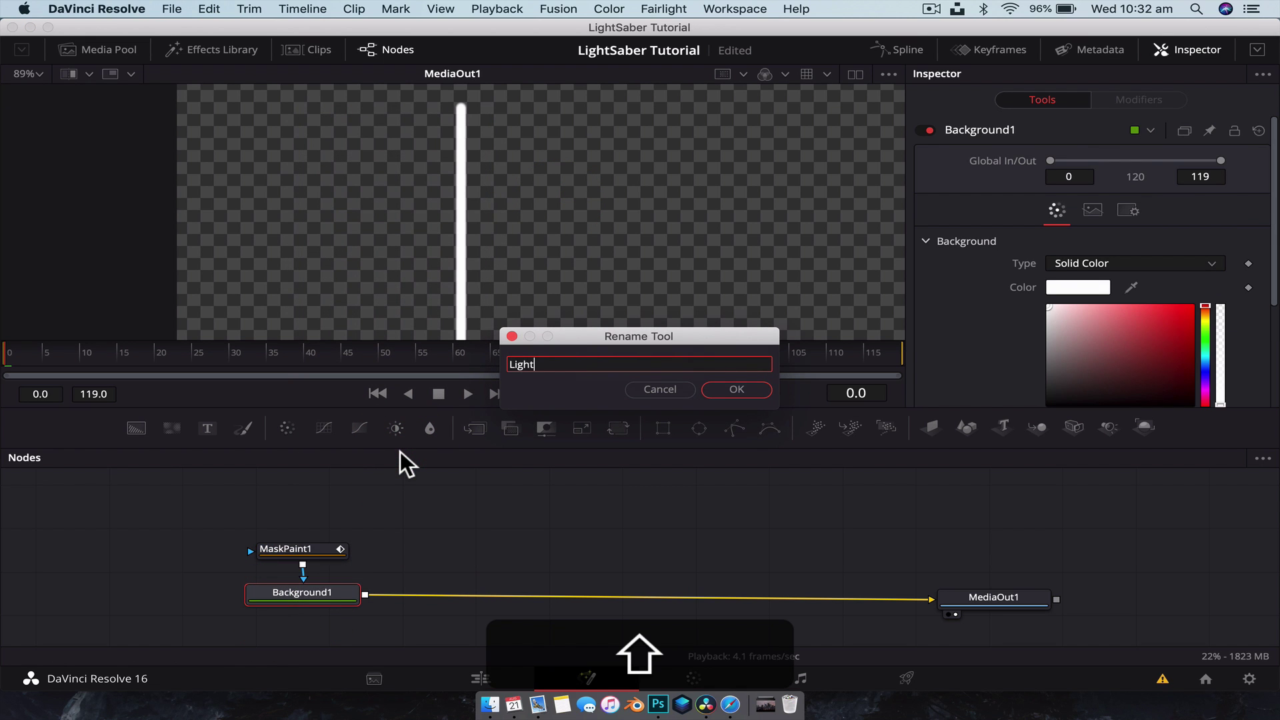
type("saber")
key("Return")
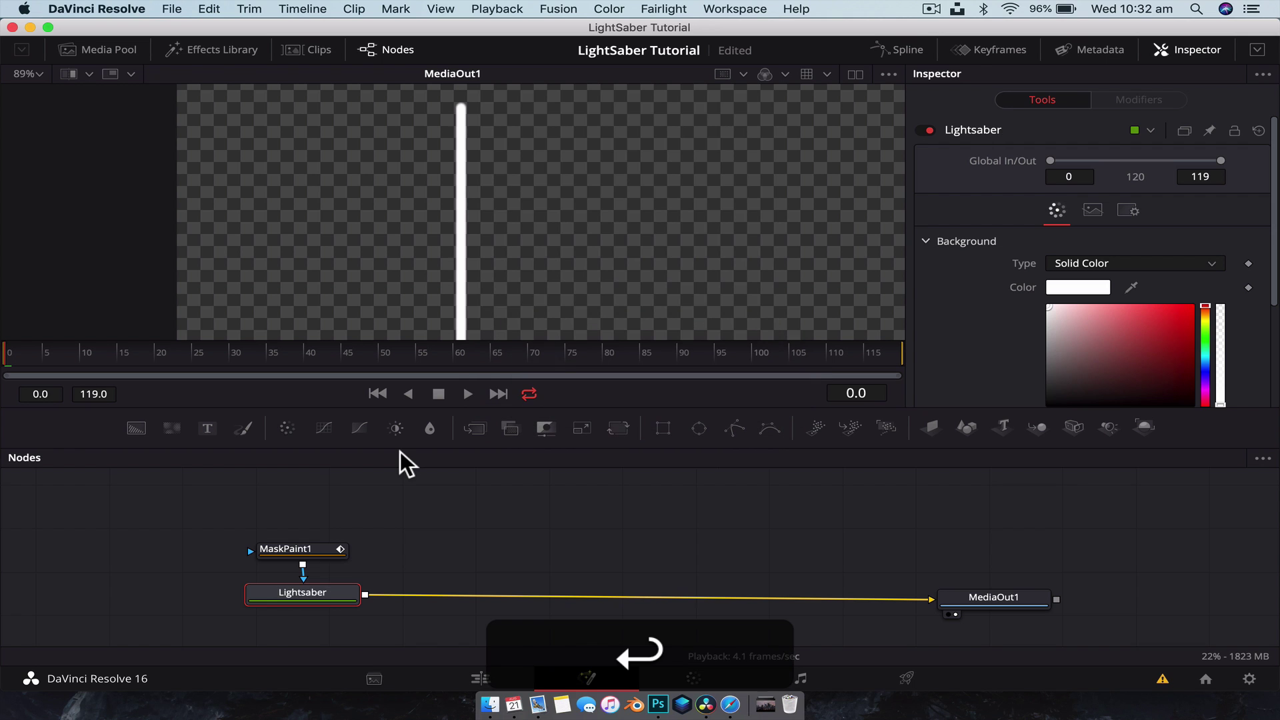
Step: Move the Lightsaber node together with its MaskPaint1 node further left in the graph, keeping Lightsaber selected
left_click(403, 536)
left_click_drag(372, 517, 229, 595)
left_click(243, 585)
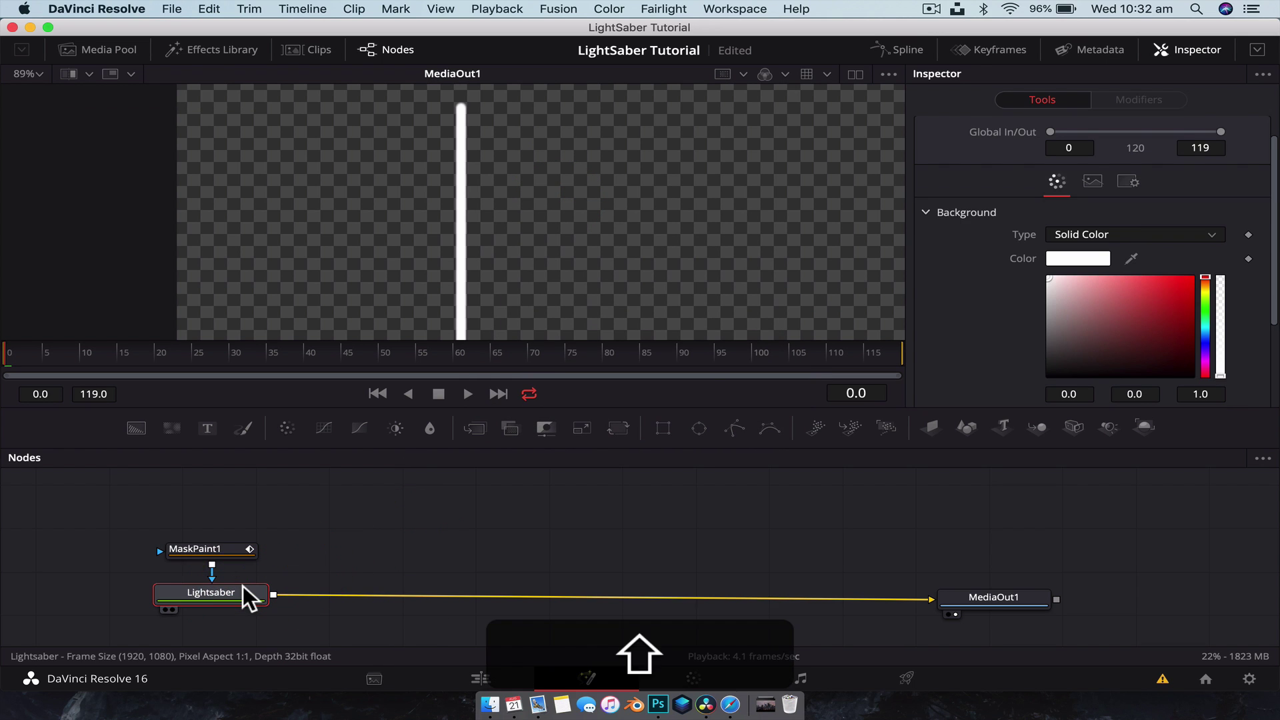
Step: Insert the plain Glow effect, rather than Glow (Glo) or Soft Glow, between the Lightsaber node and MediaOut1
key("shift+space")
type("mask")
key("BackSpace")
key("BackSpace")
key("BackSpace")
key("BackSpace")
type("glow")
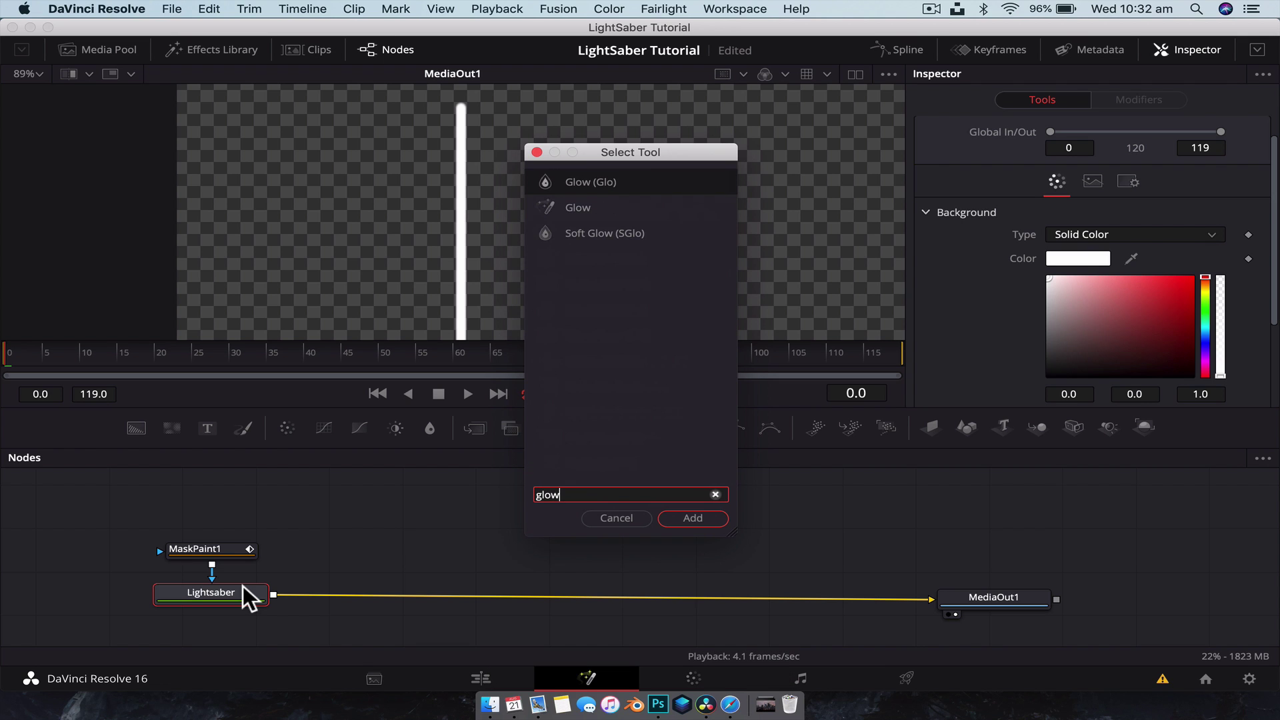
left_click(569, 212)
left_click(696, 525)
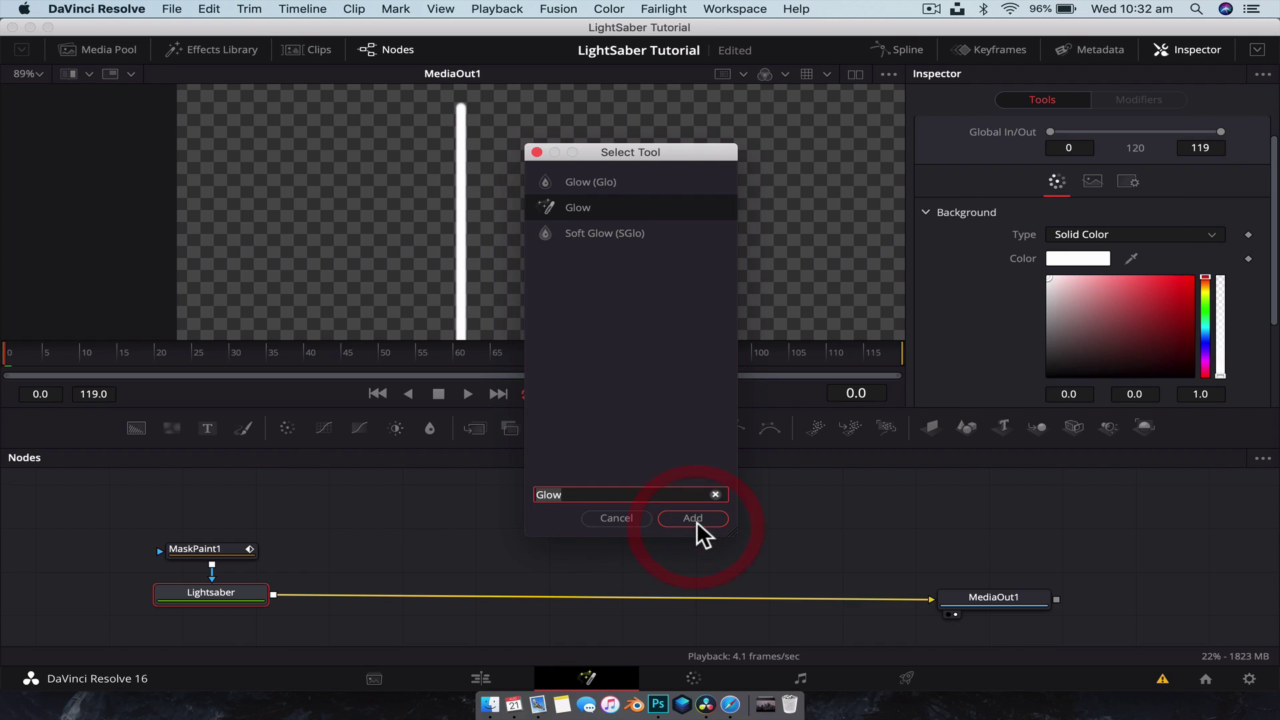
Step: Add a second Background node and merge it with the Glow1 output ahead of MediaOut1
left_click_drag(609, 549, 638, 440)
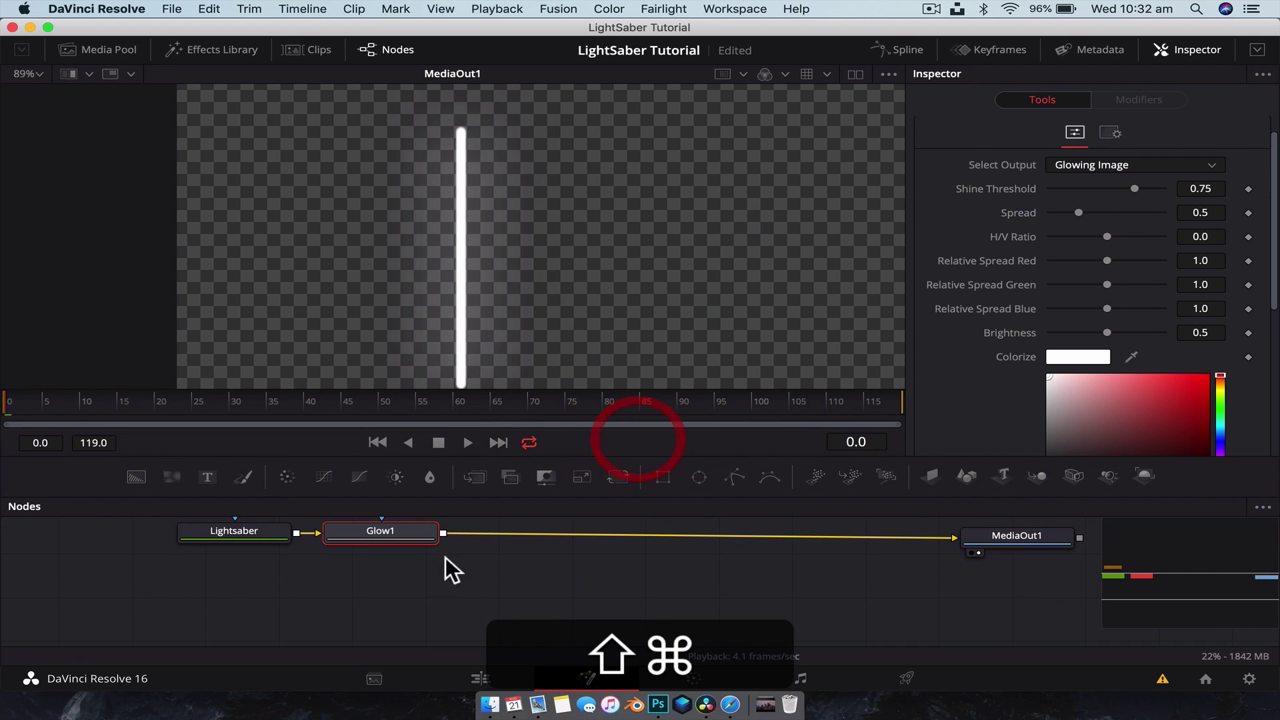
left_click(424, 565)
left_click_drag(141, 475, 445, 534)
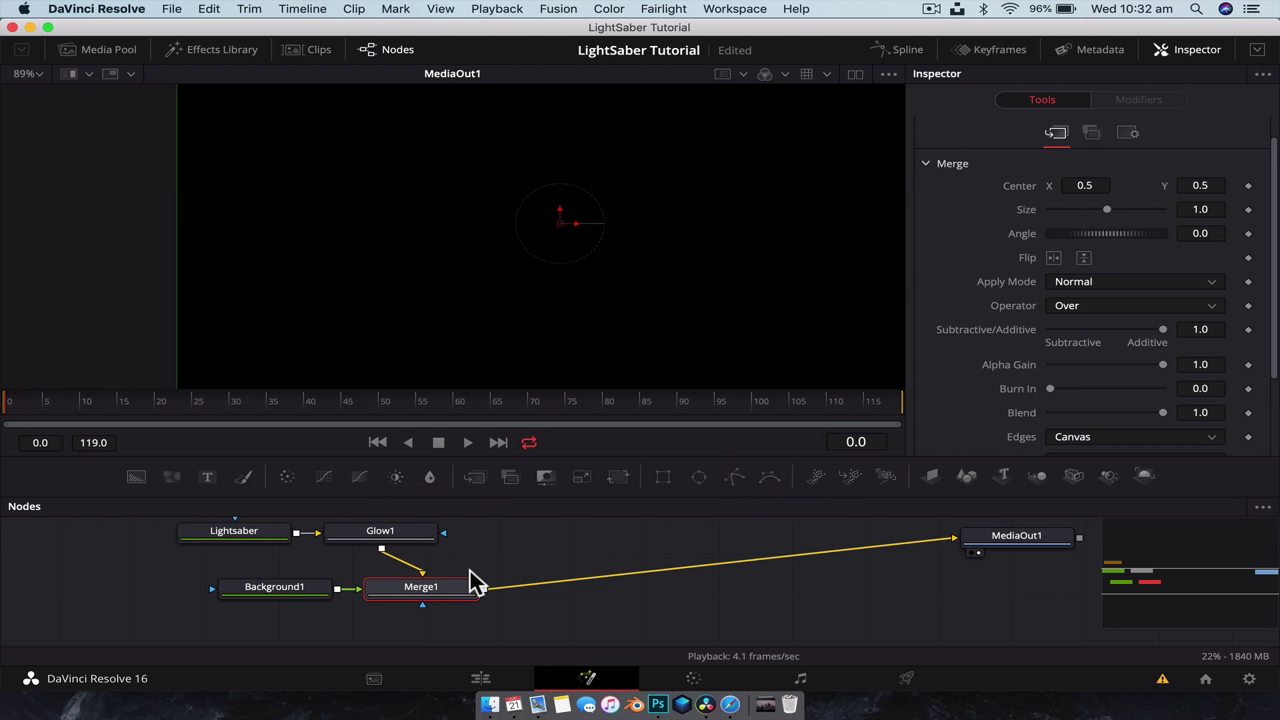
Step: Rewire Merge1 so that Background1 feeds its background input and Glow1 feeds its foreground input
left_click(347, 588)
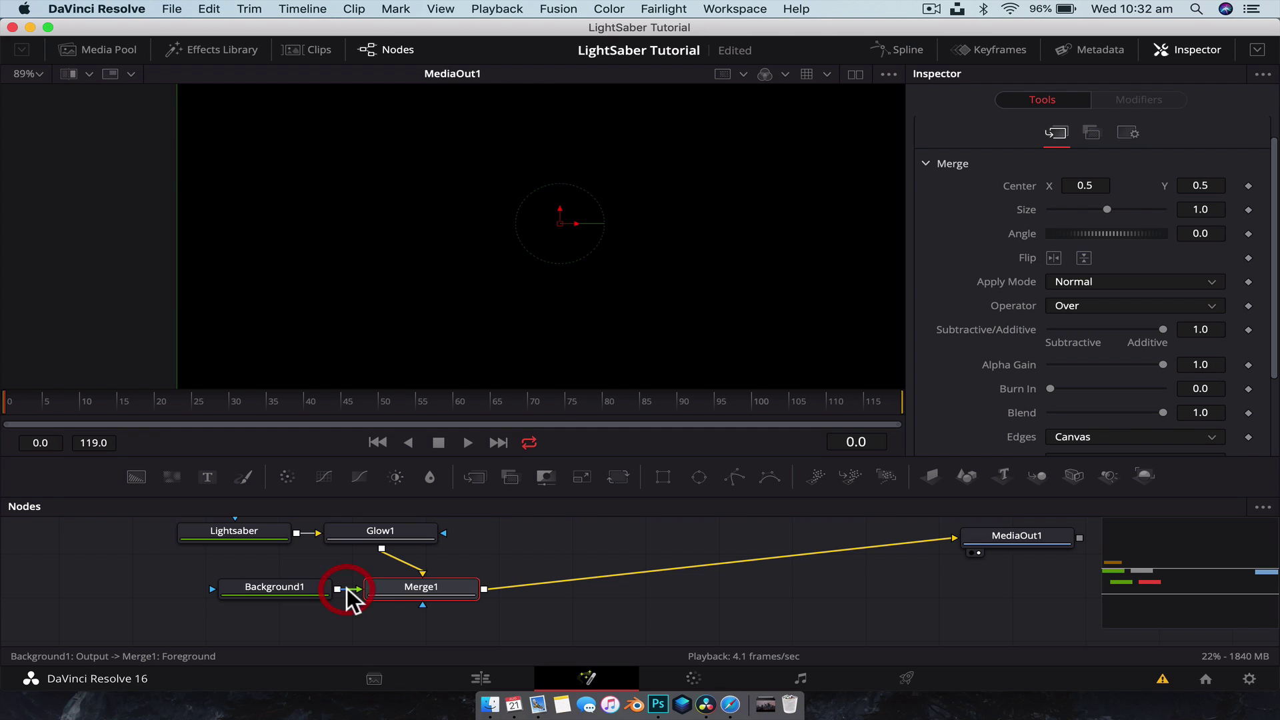
left_click(347, 588)
left_click(400, 559)
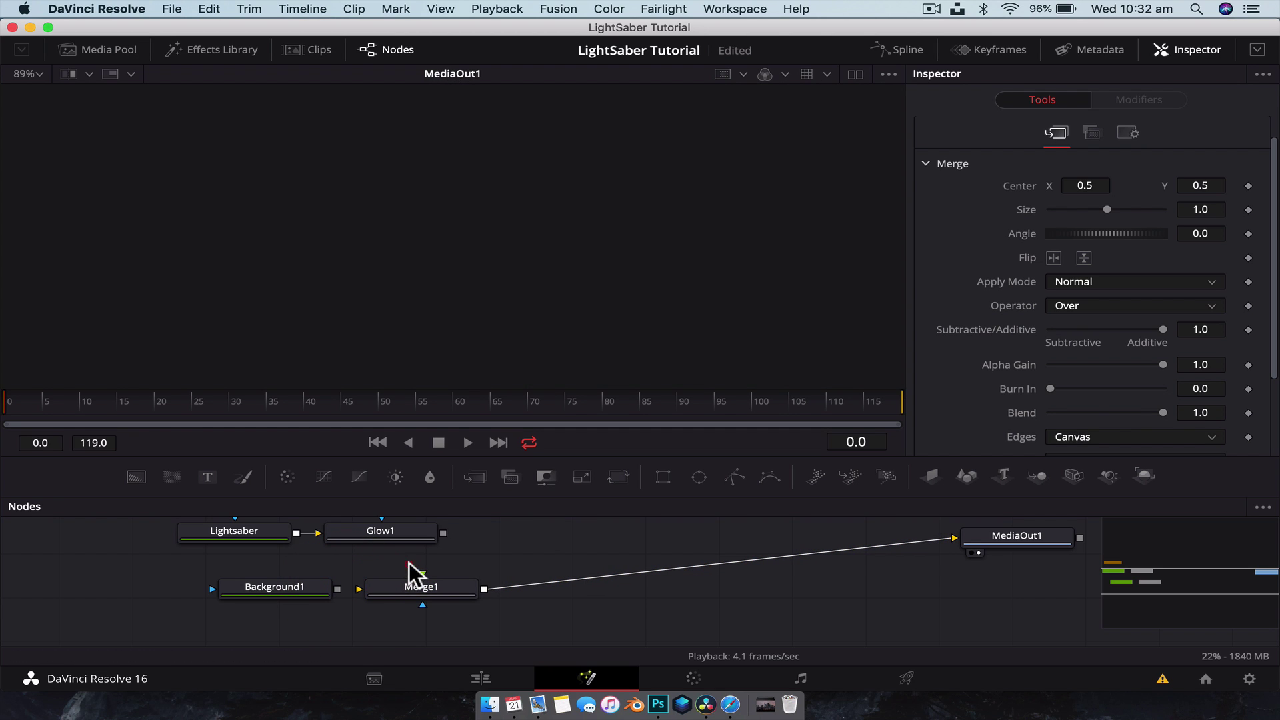
left_click_drag(337, 589, 512, 596)
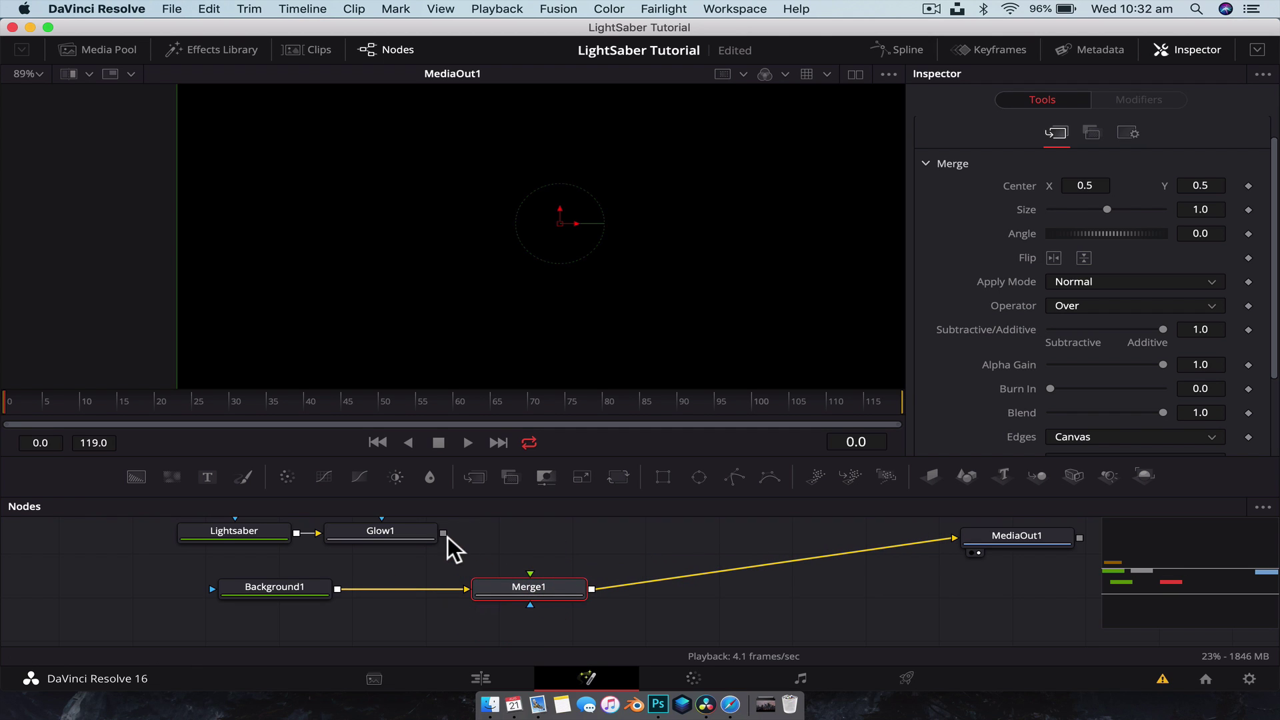
left_click_drag(443, 533, 539, 574)
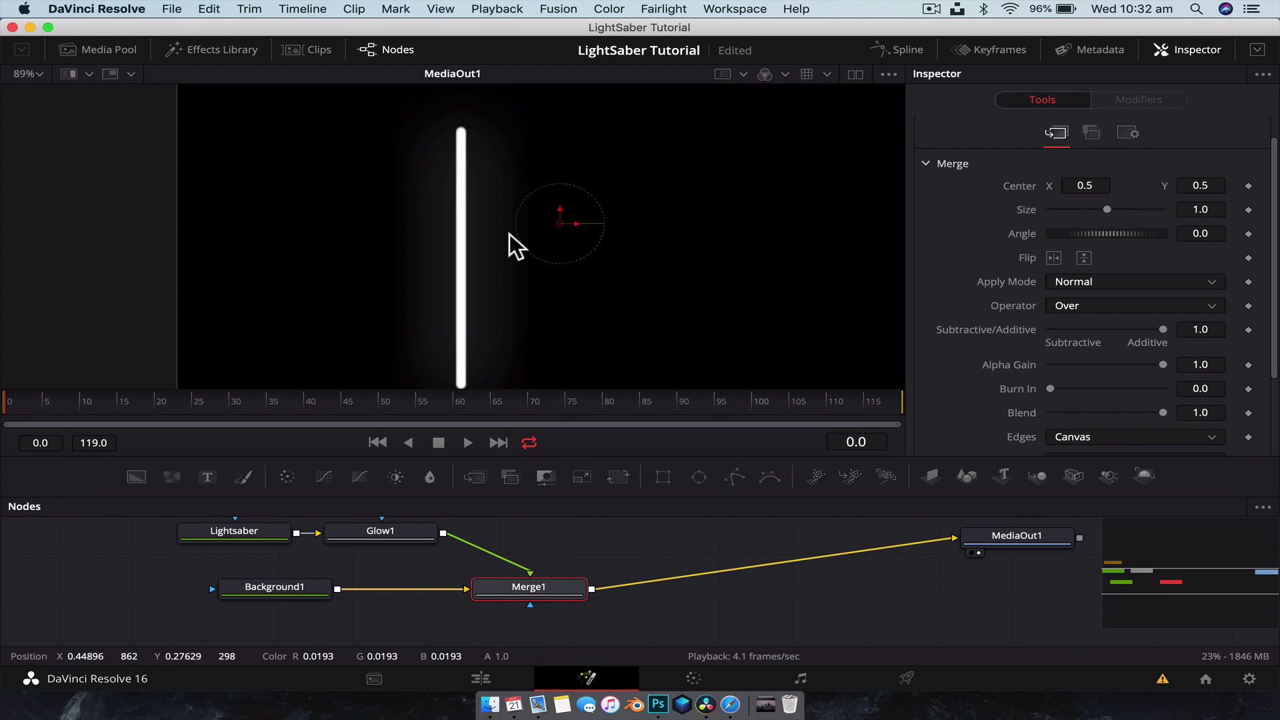
Step: Reduce the Spread of the Glow1 node to 0.063 for a tight halo around the blade
scroll(510, 238, "up", 2)
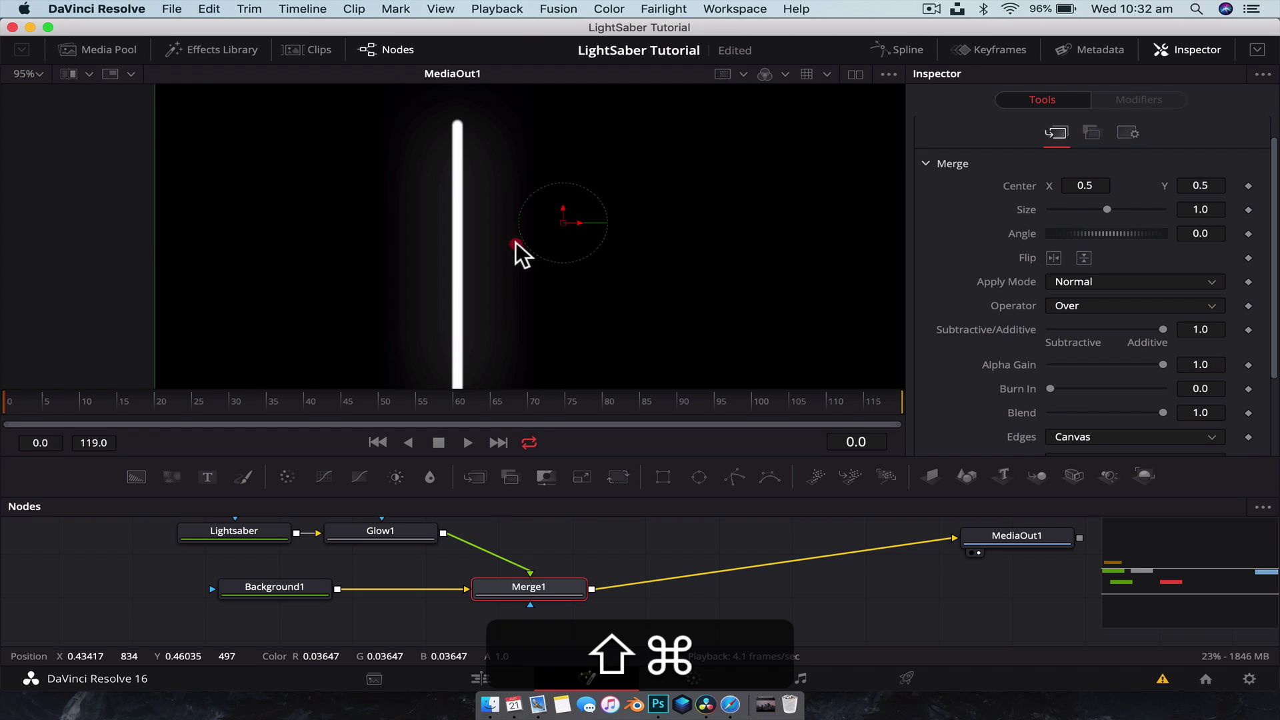
left_click(402, 532)
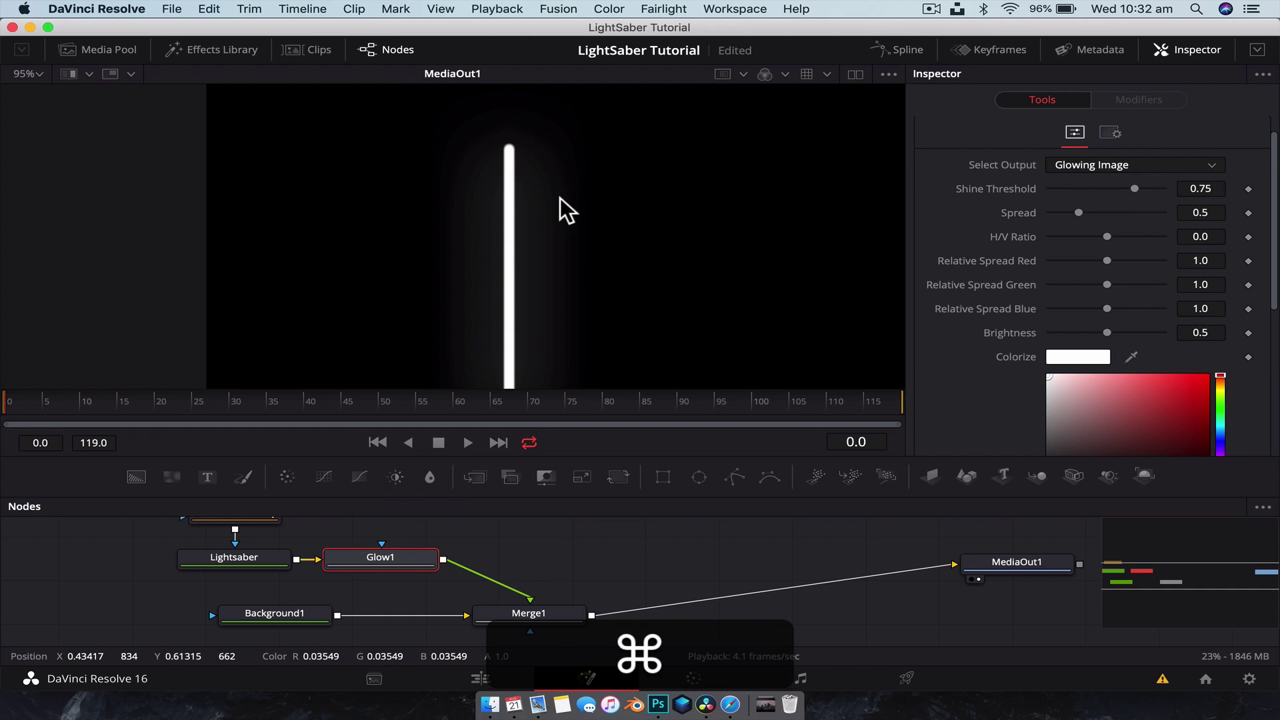
scroll(560, 197, "up", 3)
left_click_drag(560, 197, 611, 242)
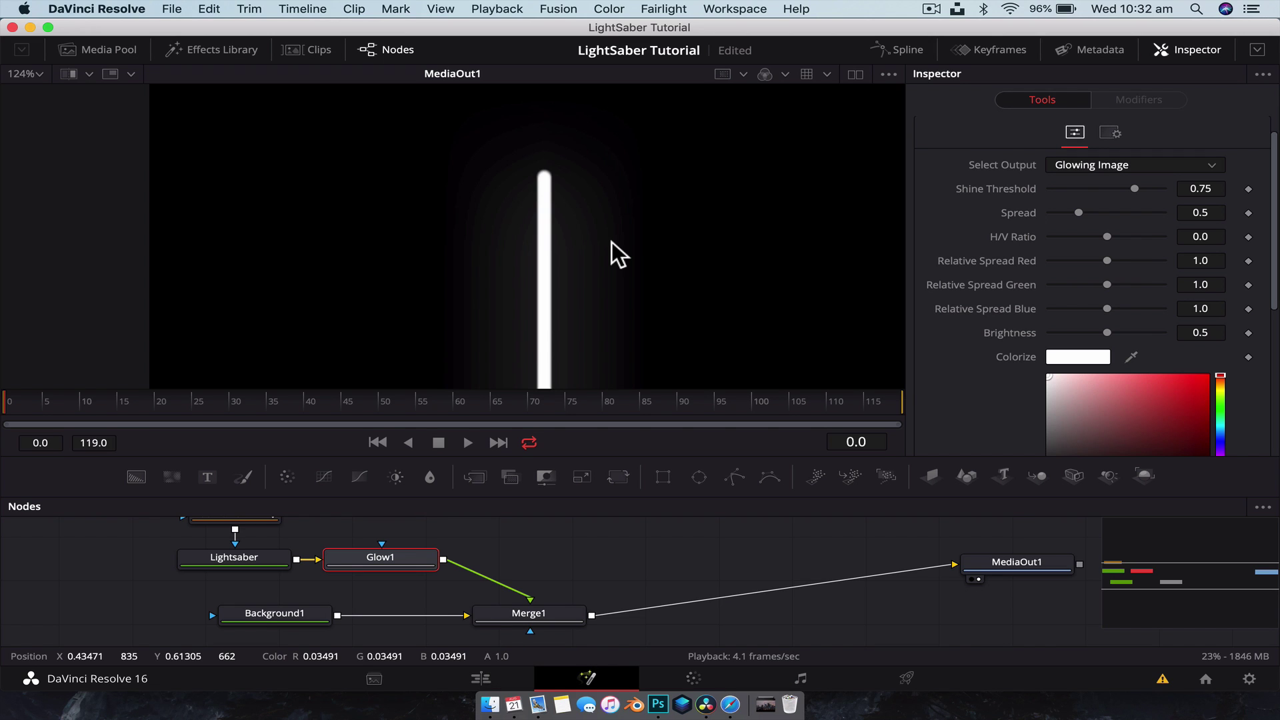
left_click(1062, 212)
left_click(1055, 212)
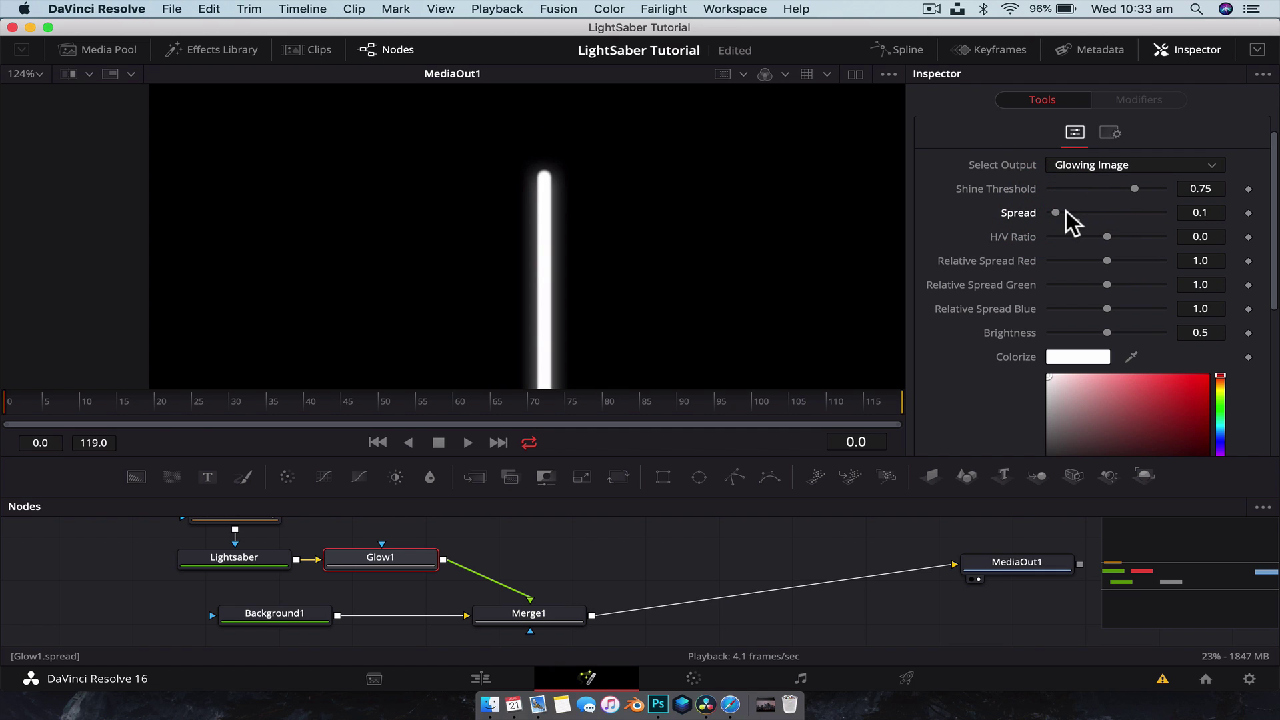
left_click(1054, 213)
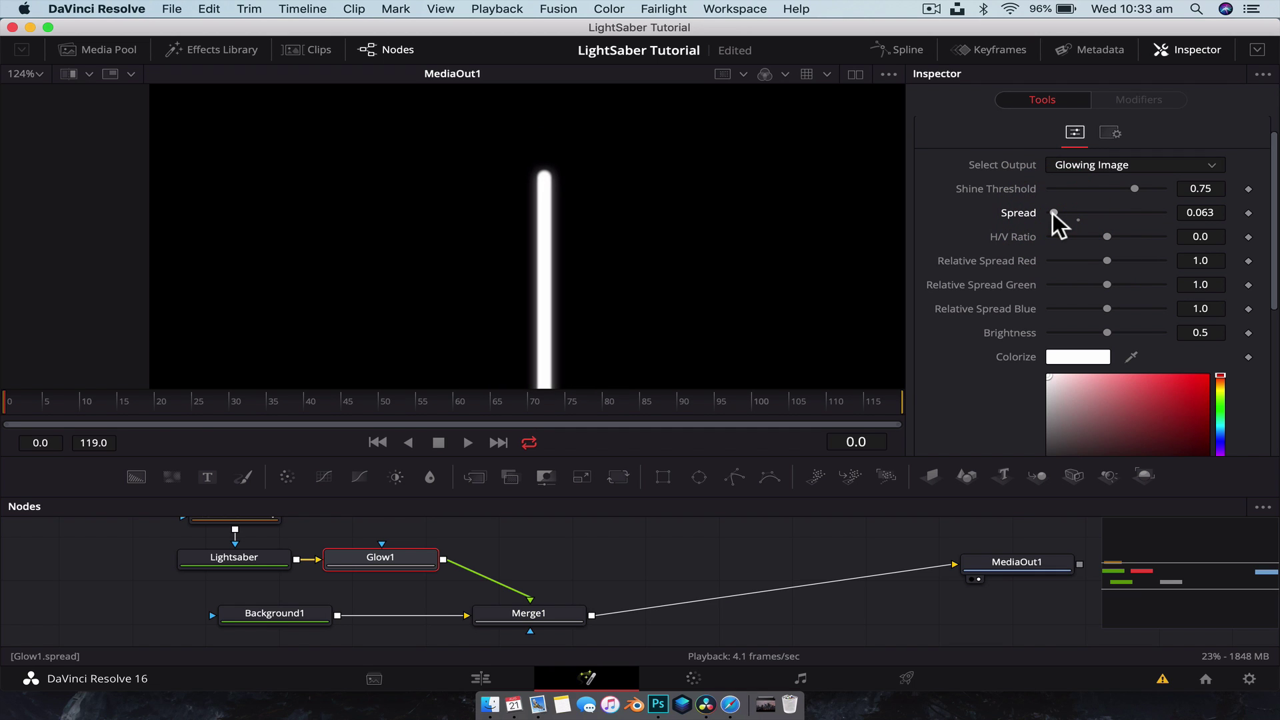
Step: Colorize Glow1 saturated red and set its Spread to 0.11
left_click_drag(1179, 417, 1238, 331)
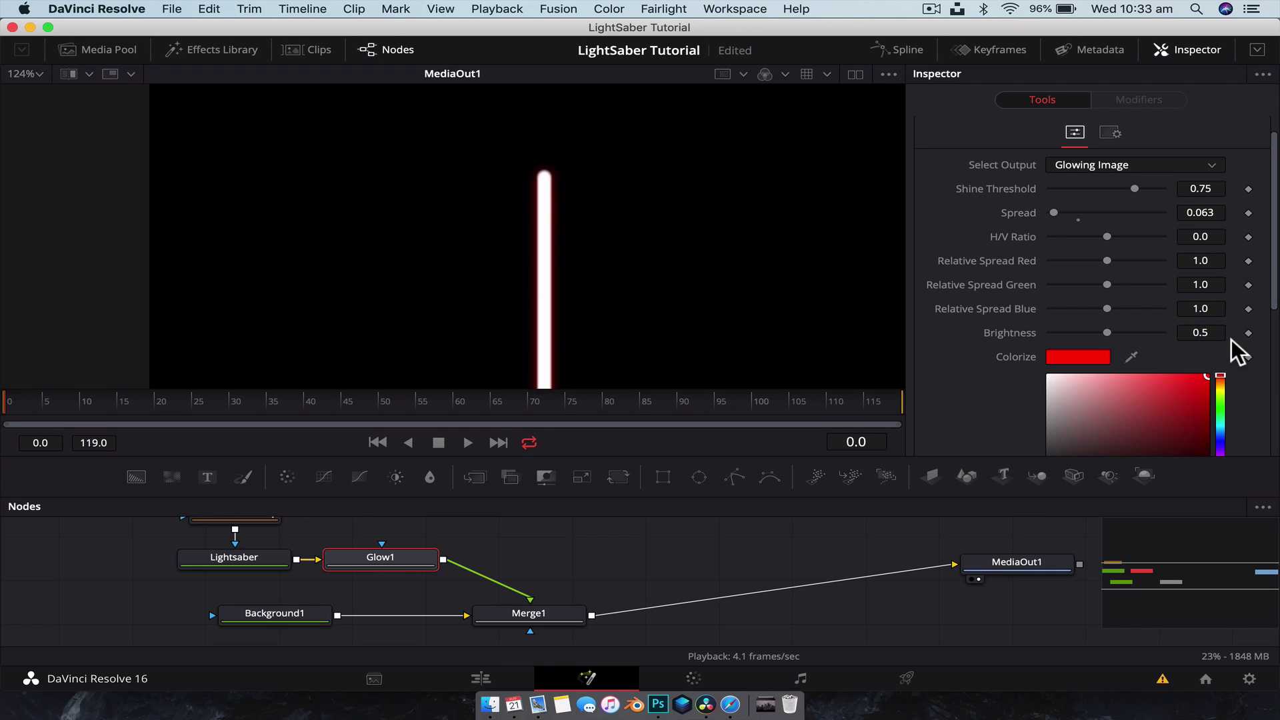
left_click(1202, 387)
left_click_drag(1224, 369, 1239, 349)
left_click_drag(1055, 212, 1062, 213)
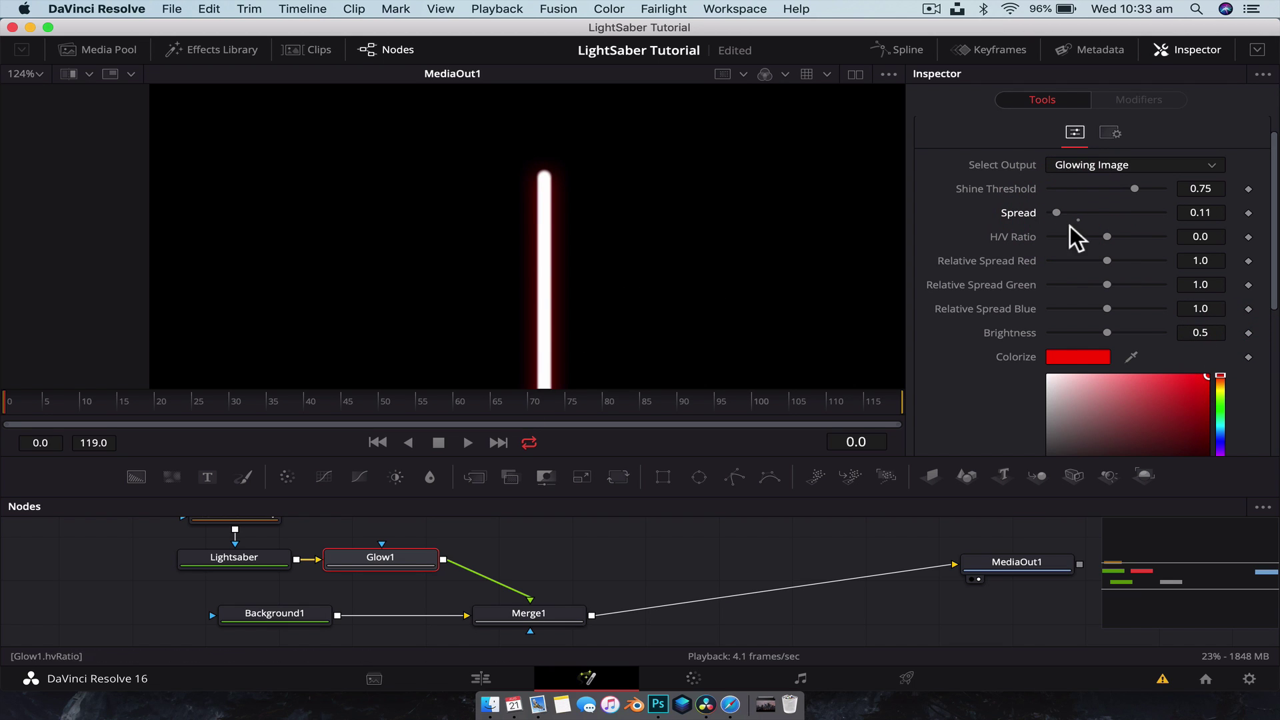
Step: Set Glow1's Shine Threshold to 0.047 and its Brightness to 0.614
left_click(1075, 189)
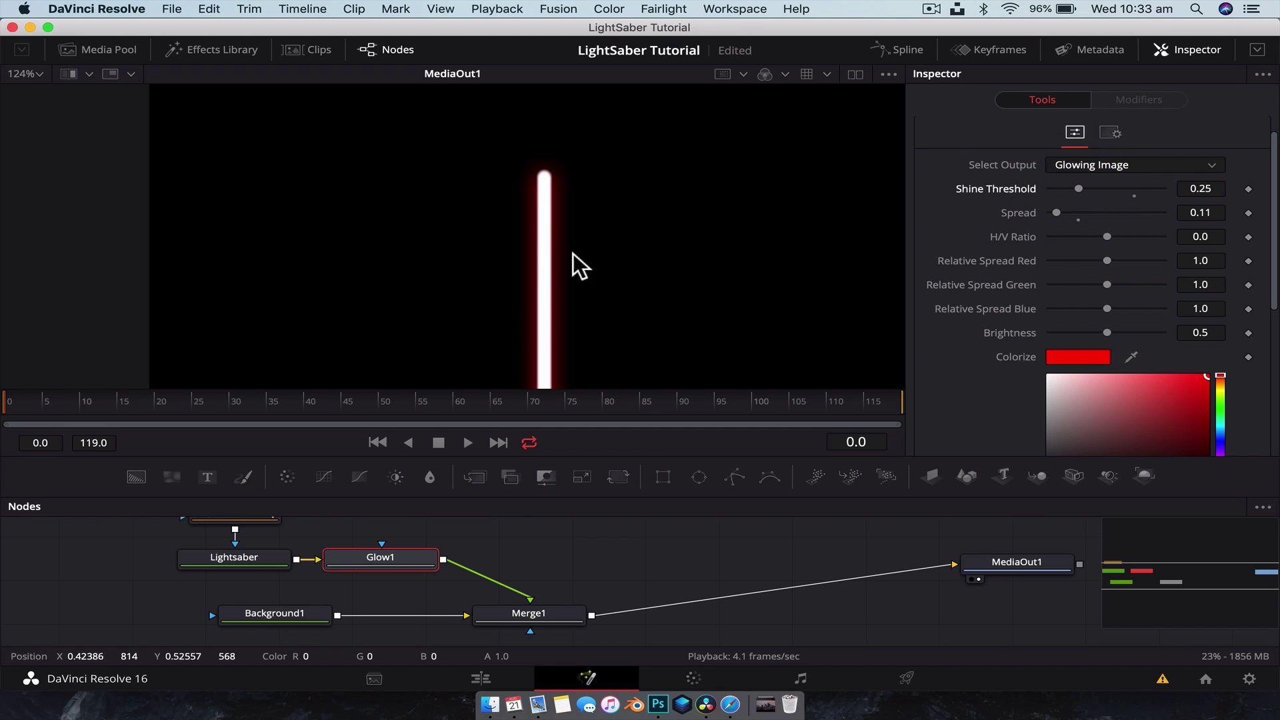
left_click_drag(1075, 188, 1177, 188)
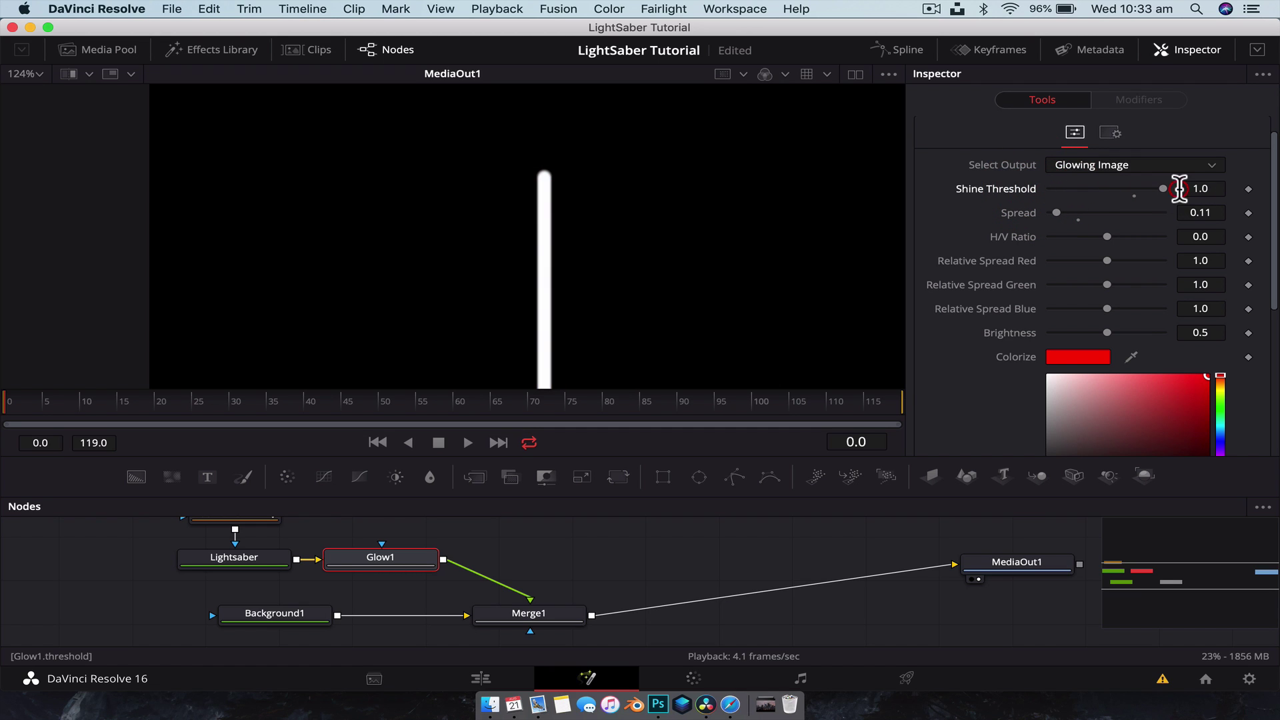
left_click(1066, 186)
mouse_move(1067, 186)
left_mouse_down()
mouse_move(1086, 189)
mouse_move(1061, 189)
mouse_move(1072, 189)
left_mouse_up()
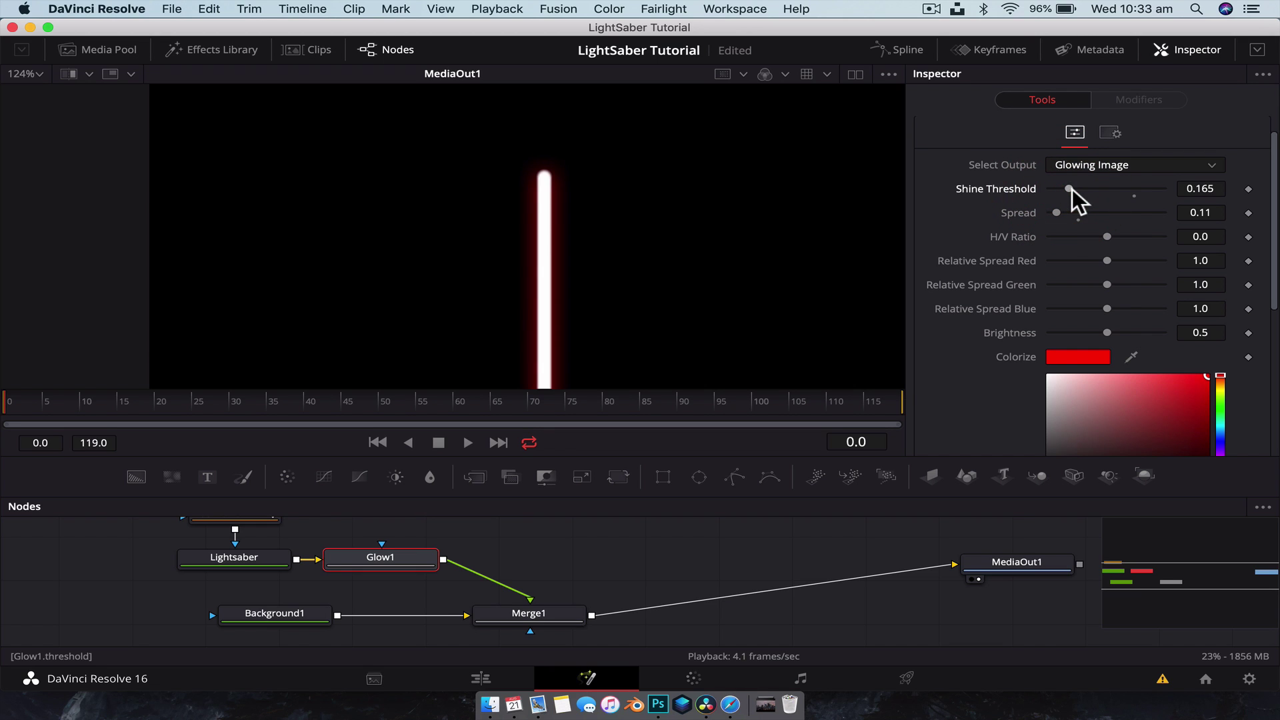
left_click_drag(1107, 332, 1120, 332)
Step: Set Glow1's H/V Ratio to -0.37, checking the glow at both ends of the blade
scroll(590, 306, "down", 3)
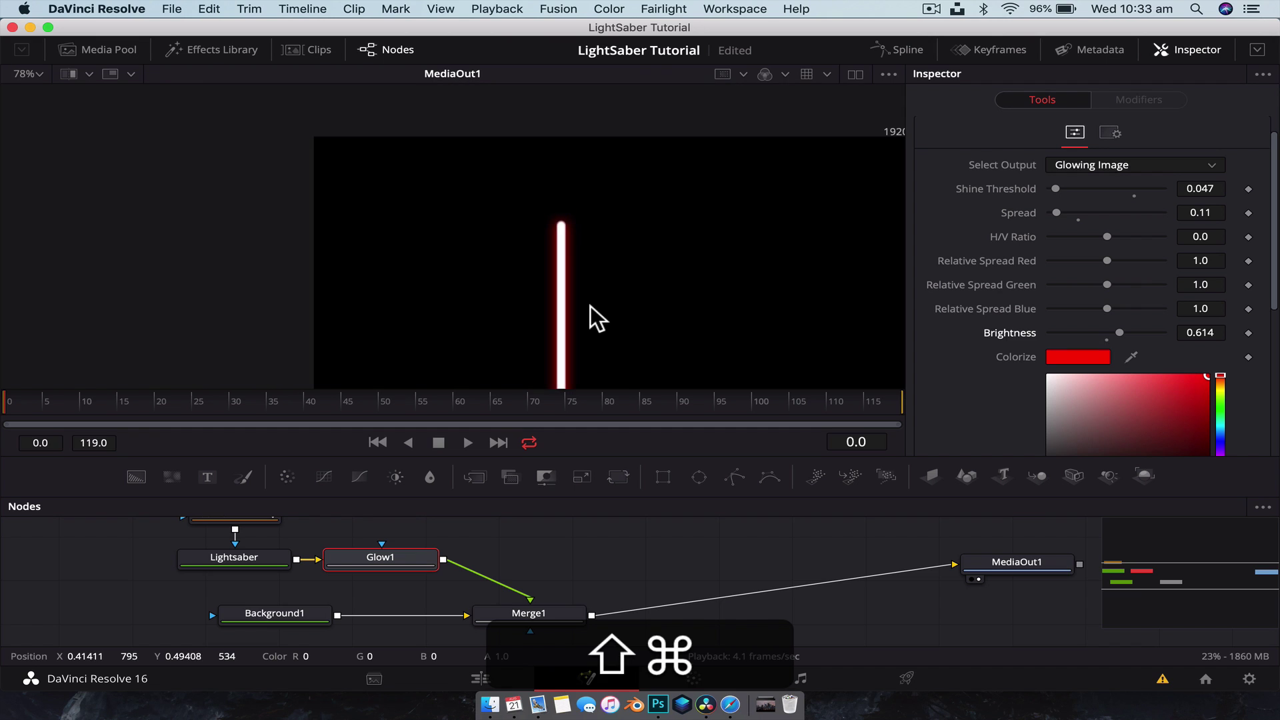
left_click(651, 254, "shift+super")
scroll(651, 255, "up", 3)
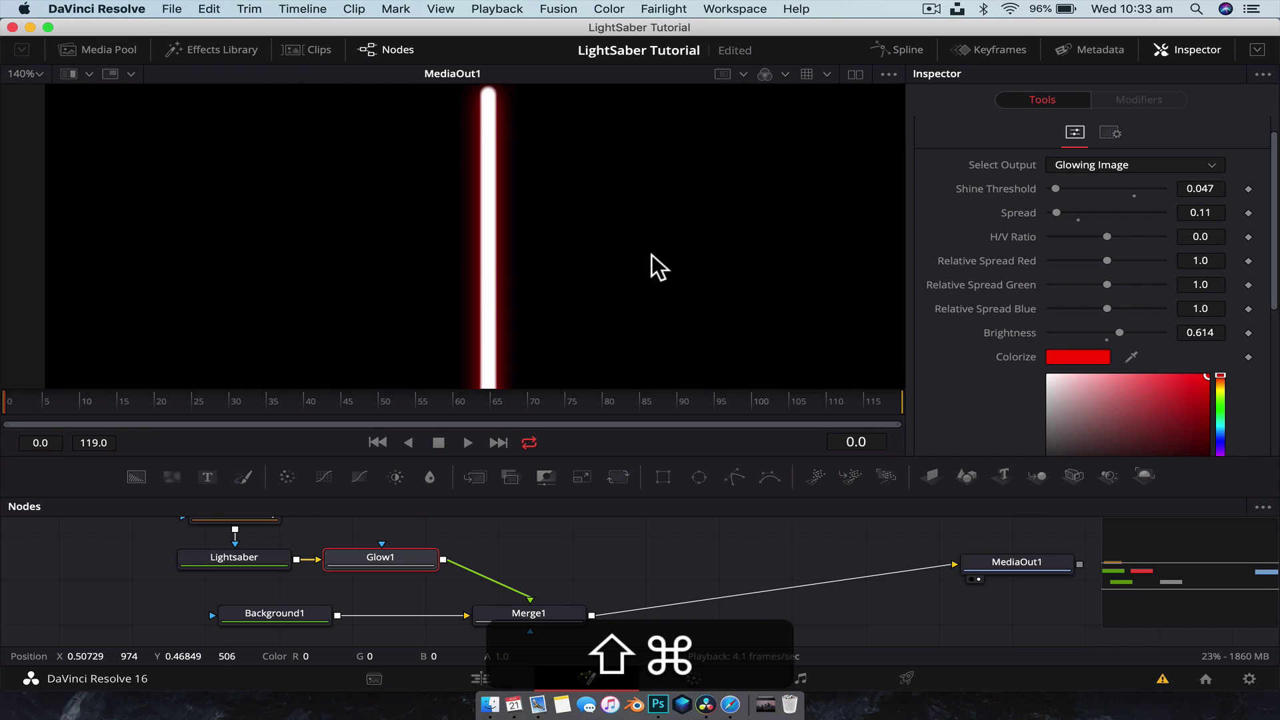
left_click_drag(600, 186, 655, 299)
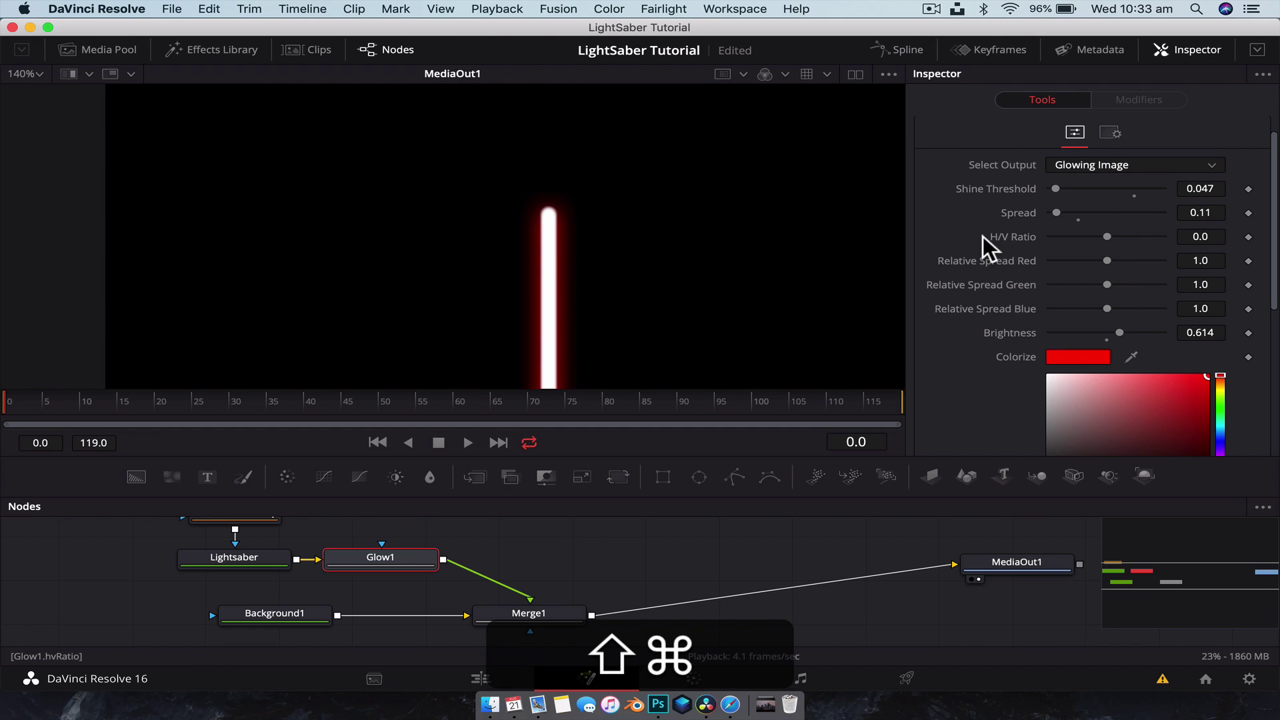
scroll(587, 194, "up", 2)
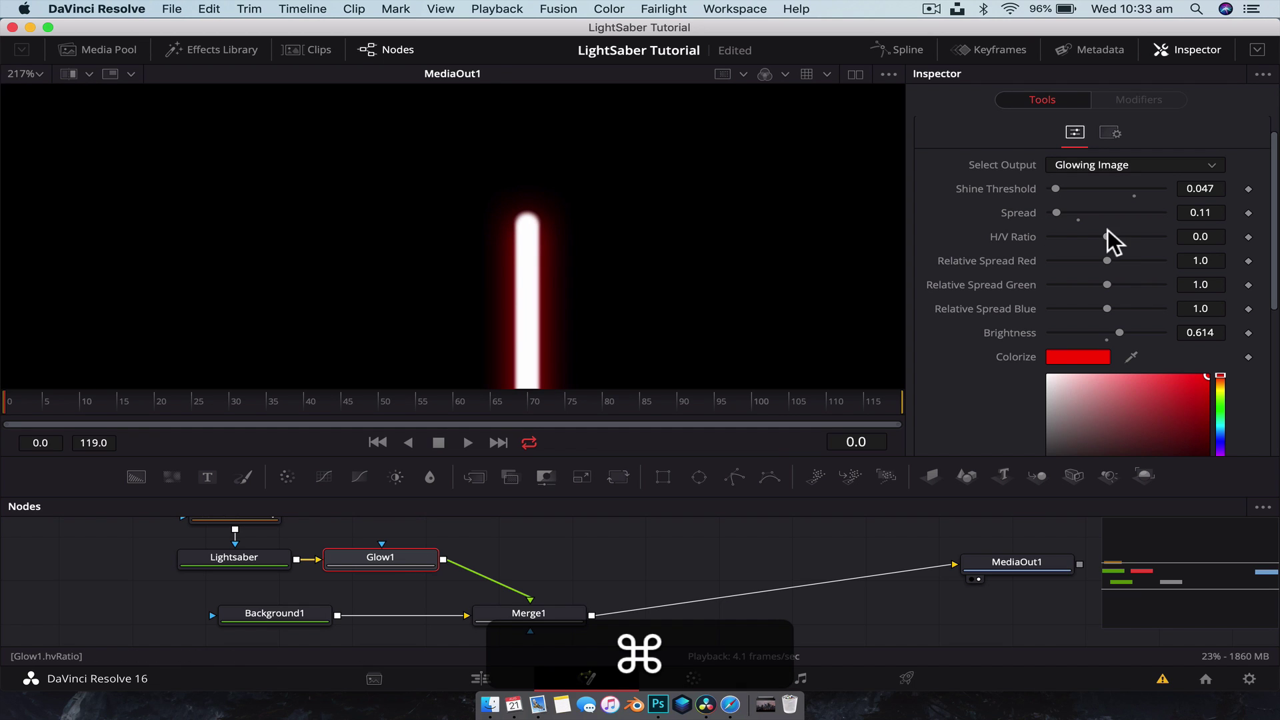
left_click(1074, 237)
left_click(1074, 237)
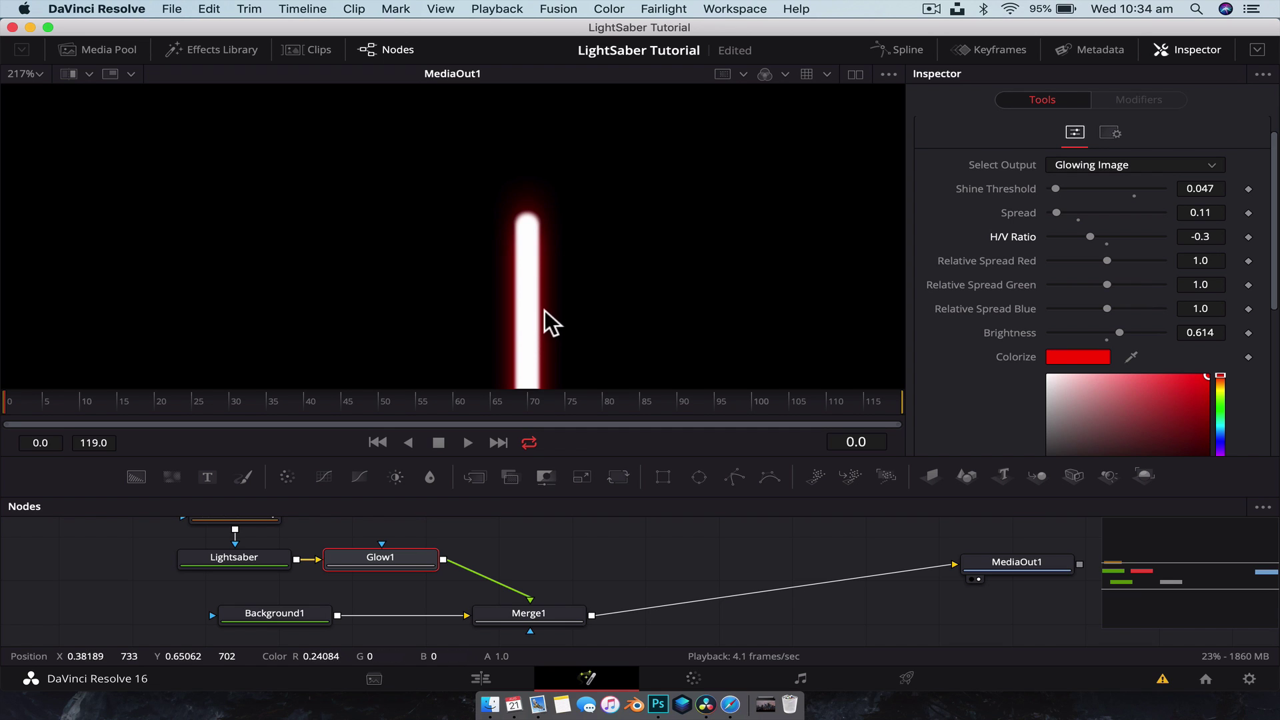
left_click(592, 205, "shift+super")
left_click_drag(592, 205, 567, 20)
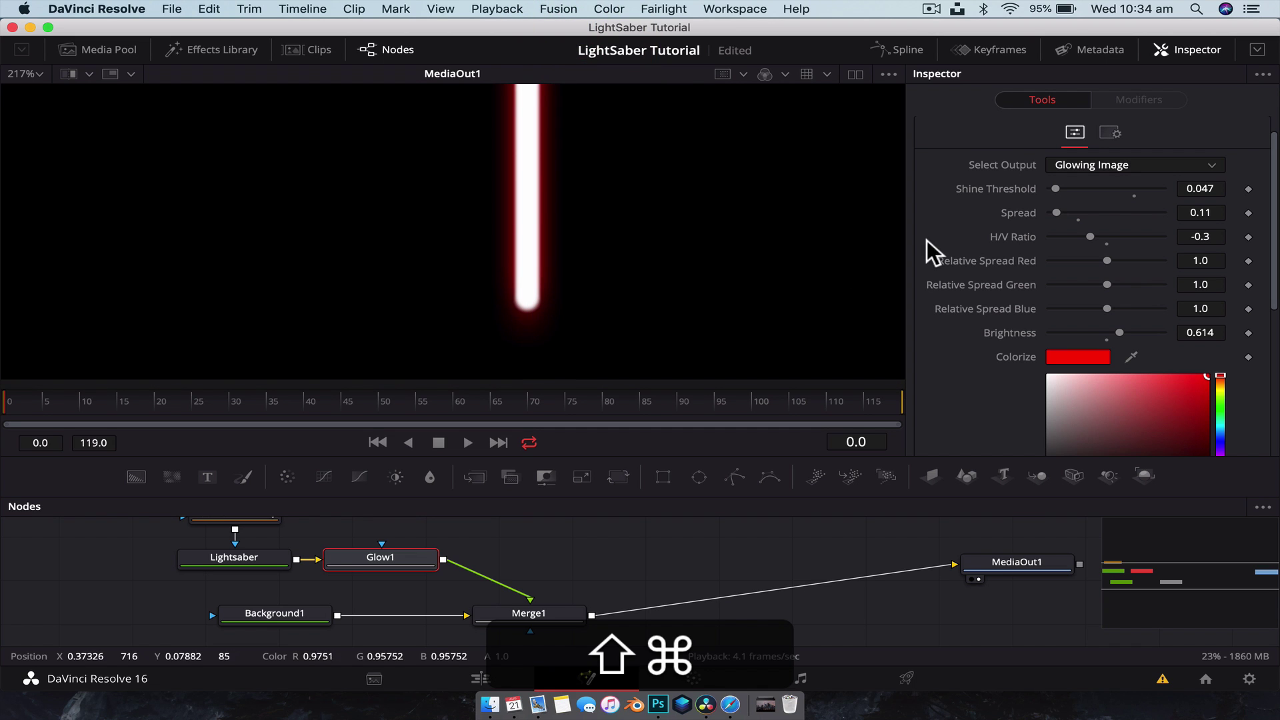
mouse_move(1087, 236)
left_mouse_down()
mouse_move(1027, 233)
mouse_move(1102, 238)
mouse_move(1087, 237)
left_mouse_up()
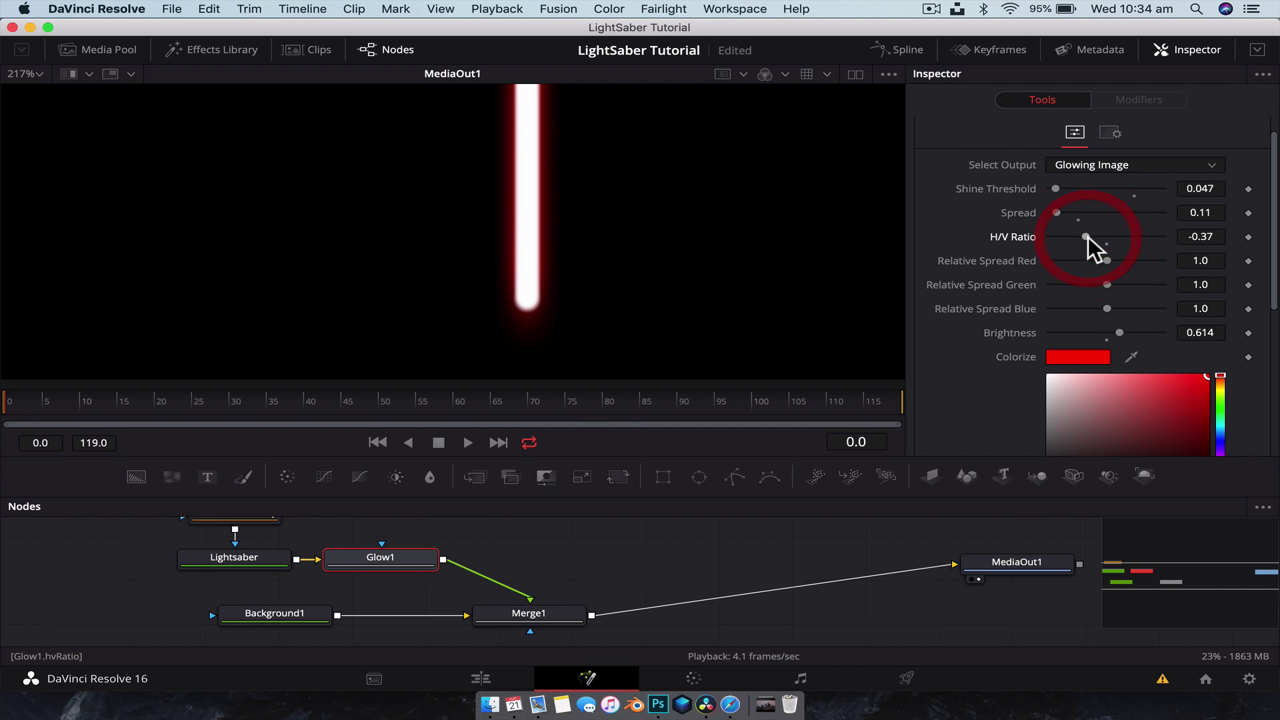
Step: Move the Background1 and Merge1 nodes further right to make room after Glow1
scroll(587, 265, "down", 2)
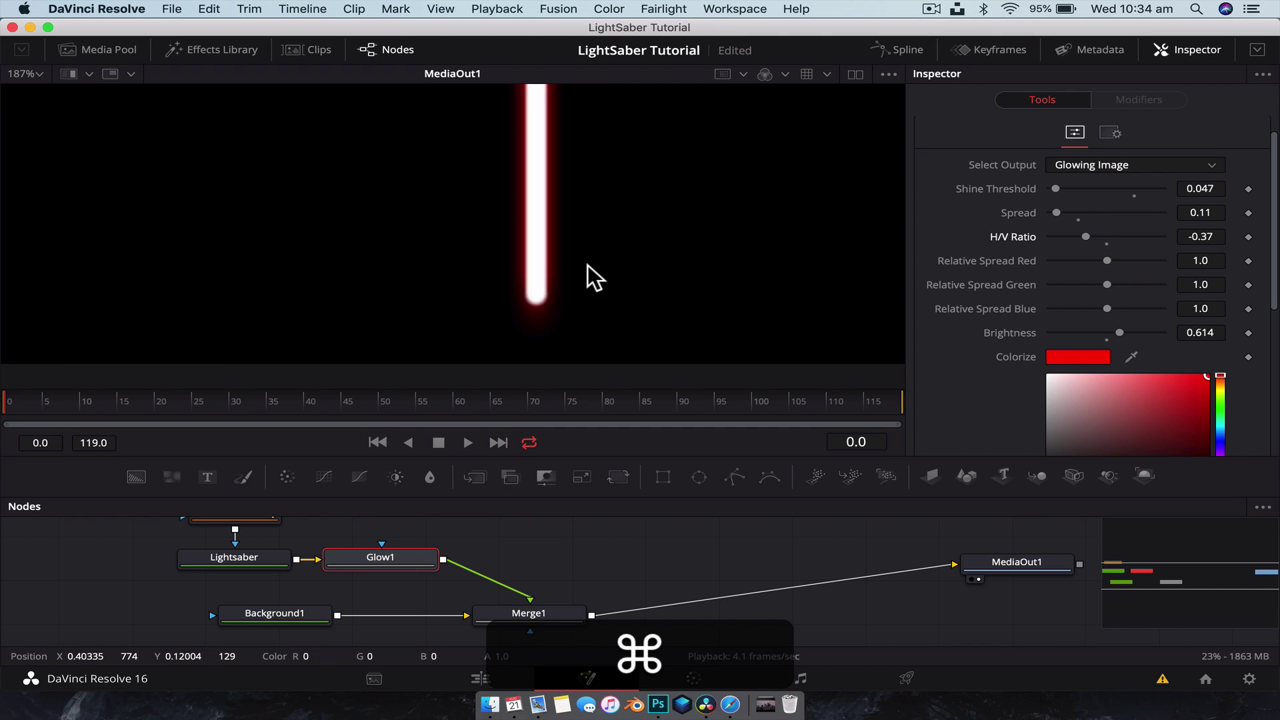
scroll(587, 265, "down", 4)
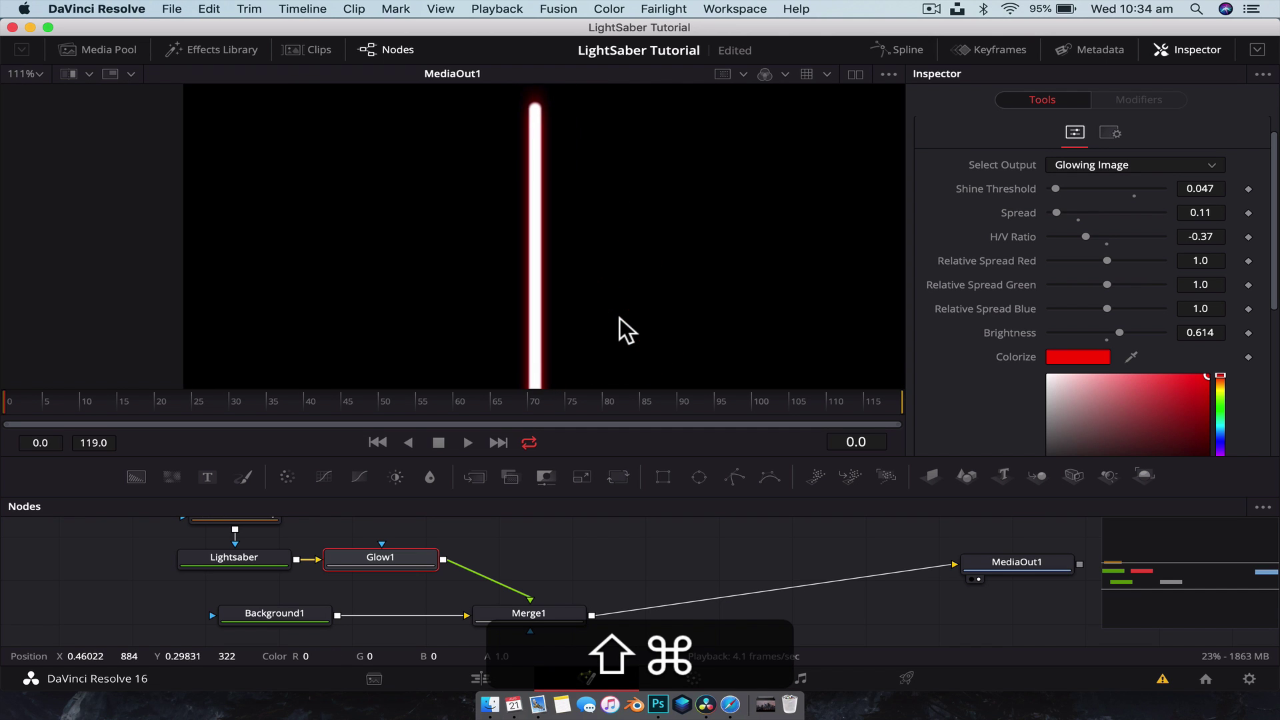
scroll(619, 317, "up", 1)
left_click_drag(500, 632, 611, 613)
left_click(622, 612)
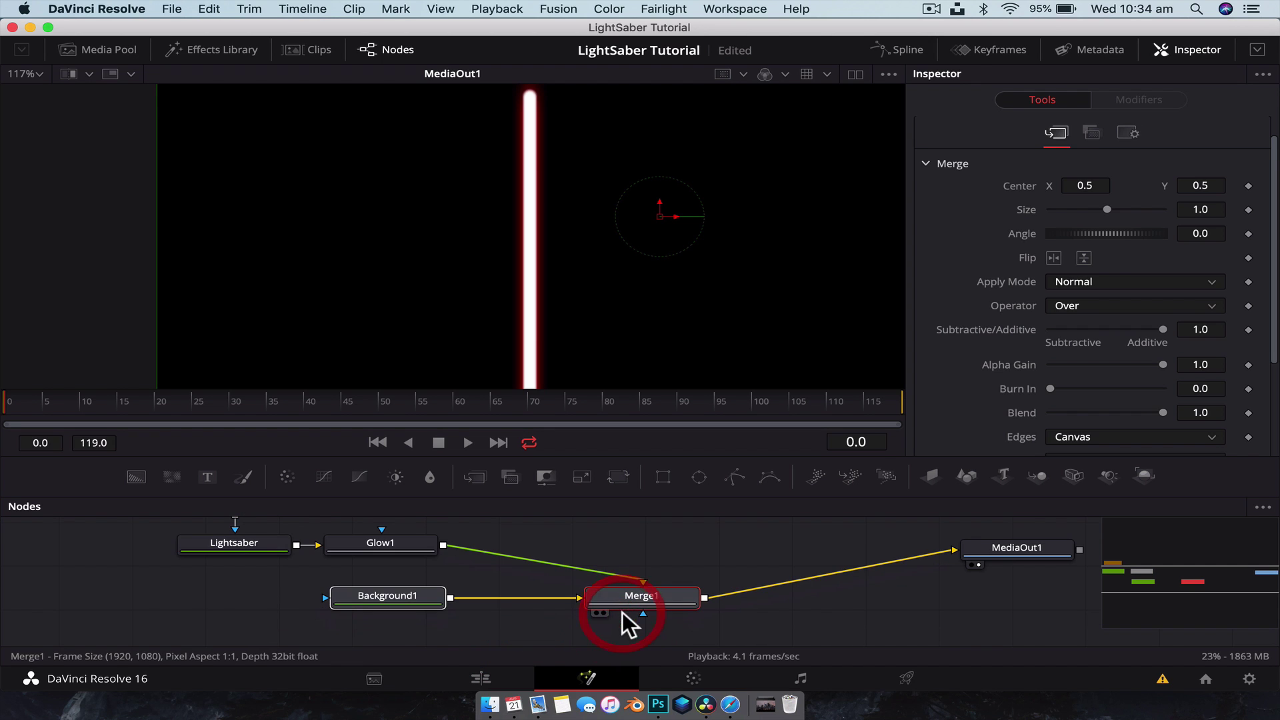
scroll(412, 546, "up", 1)
Step: Insert a second Glow effect between Glow1 and Merge1
left_click(412, 547)
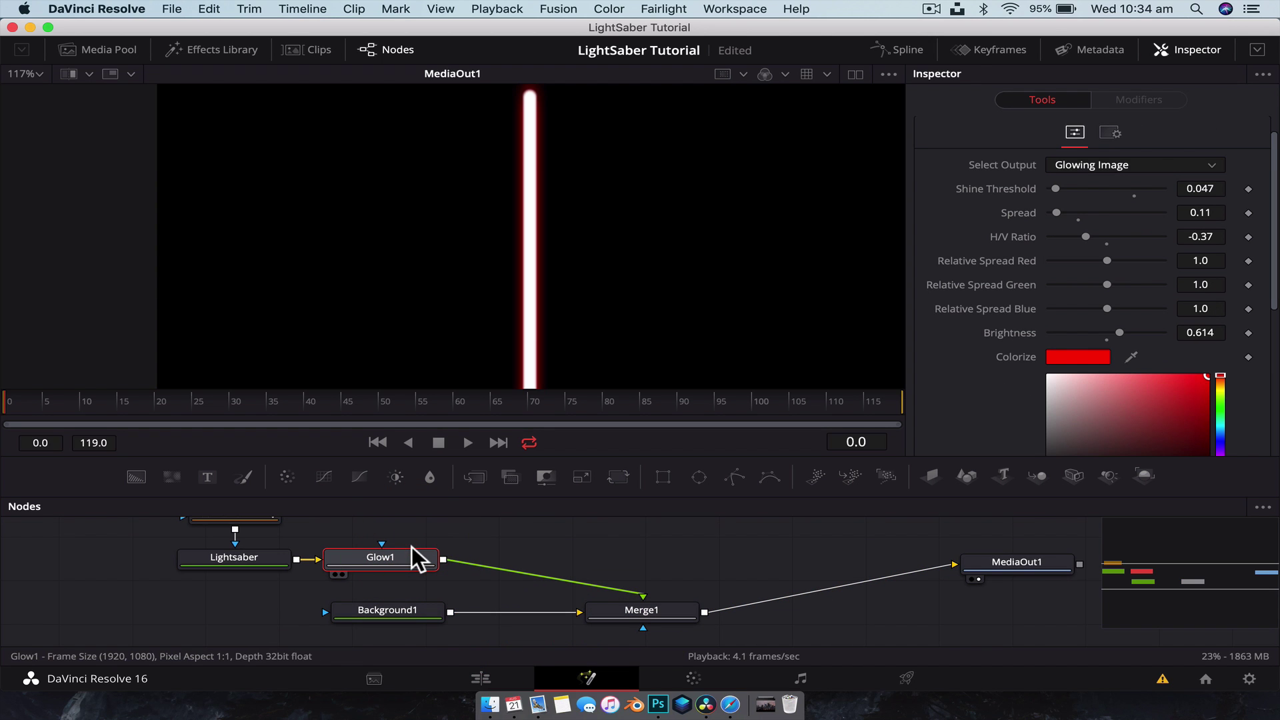
key("shift+space")
type("glow")
key("Return")
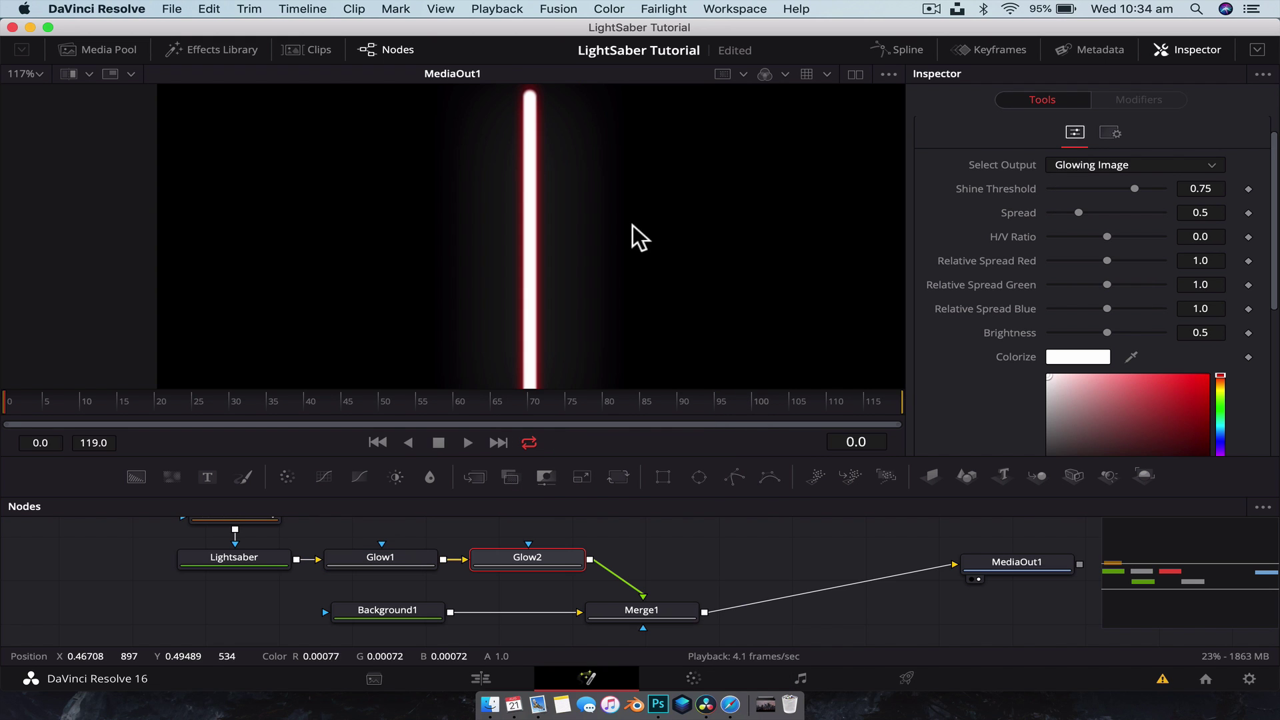
Step: Colorize Glow2 light red with a saturation of 0.47 and set its H/V Ratio to -0.4
scroll(654, 260, "up", 3)
left_click_drag(603, 200, 653, 303)
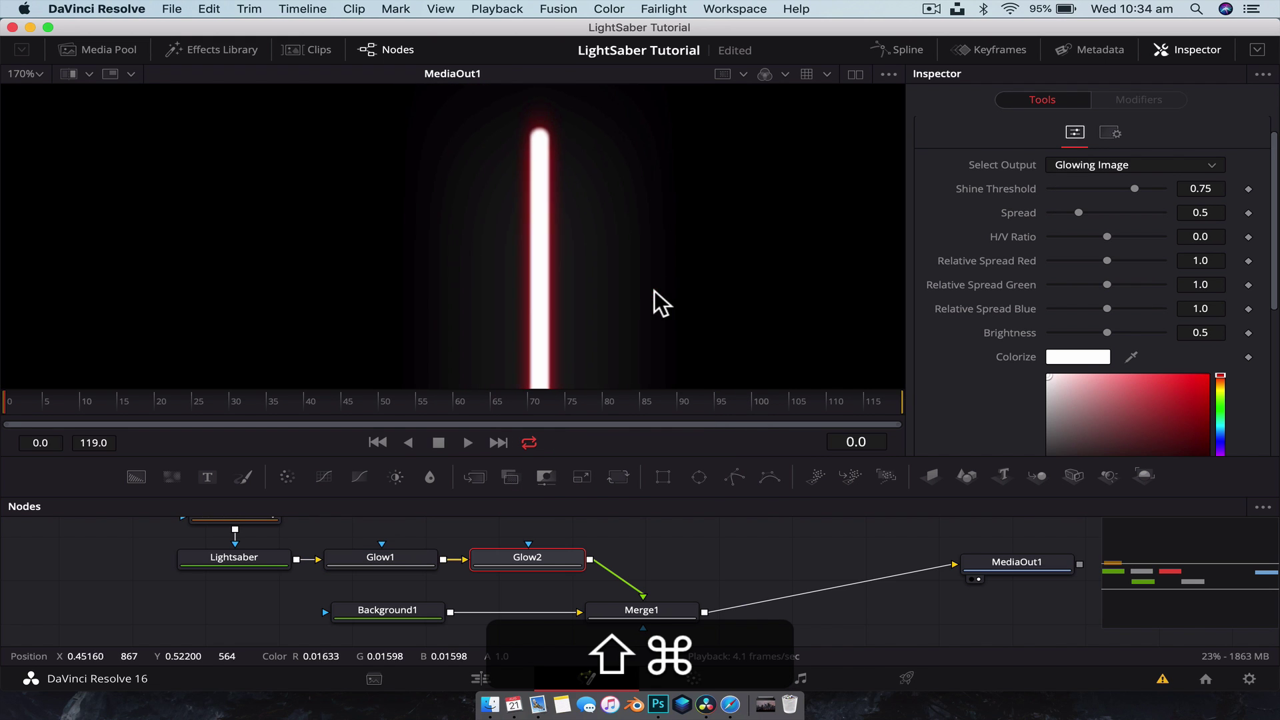
left_click(1122, 376)
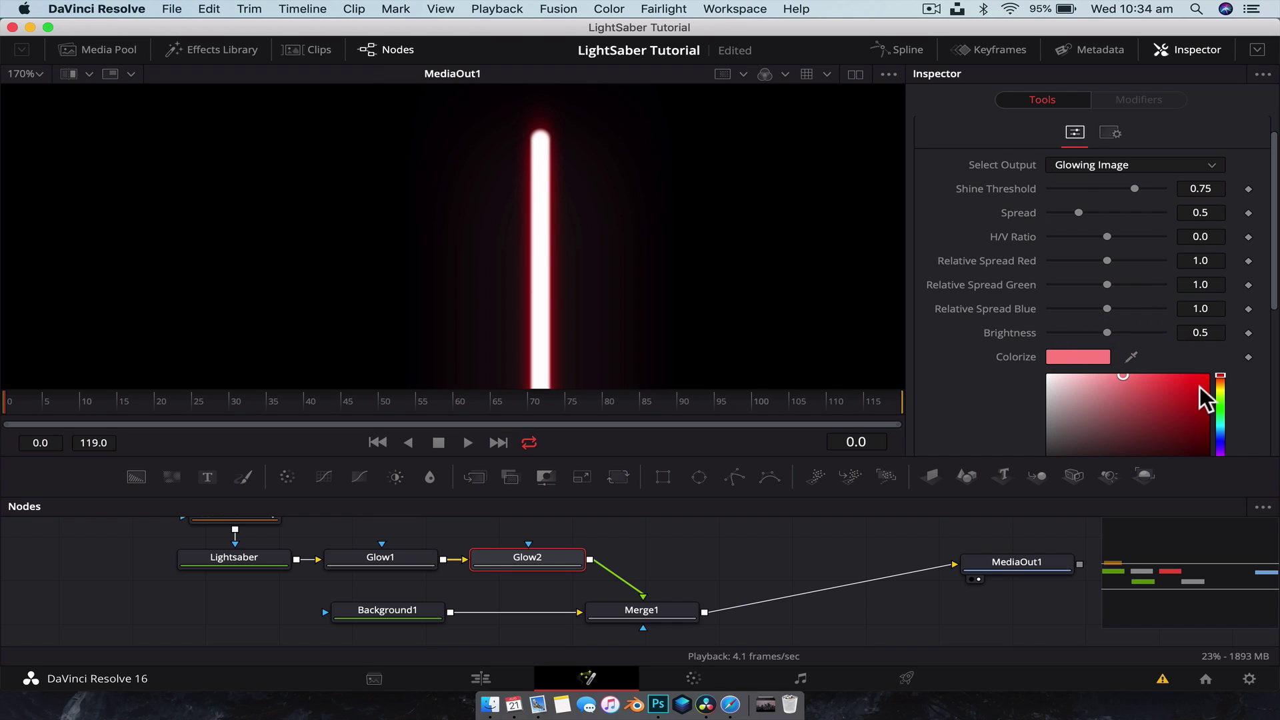
left_click(1078, 237)
left_click(1075, 237)
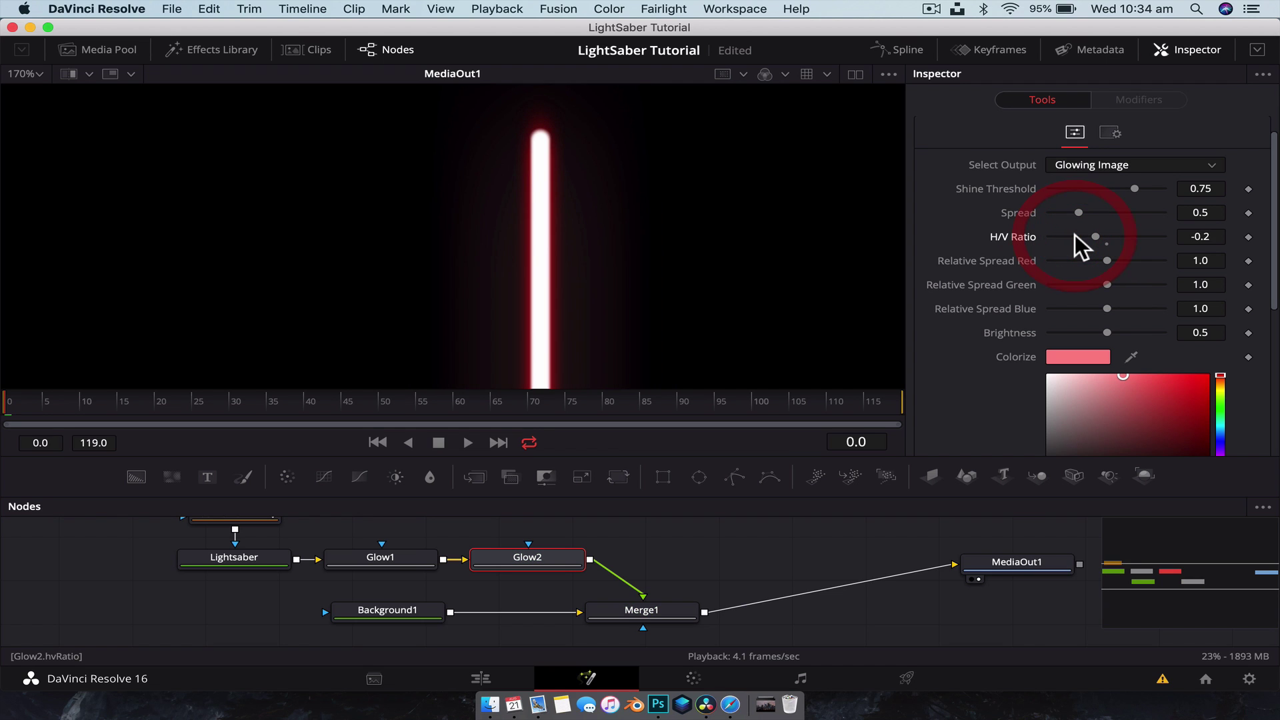
left_click(1074, 236)
Step: Set Glow2's Spread to 0.268 and its Shine Threshold to 0.1
left_click(1058, 211)
left_click(1058, 211)
left_click(1058, 212)
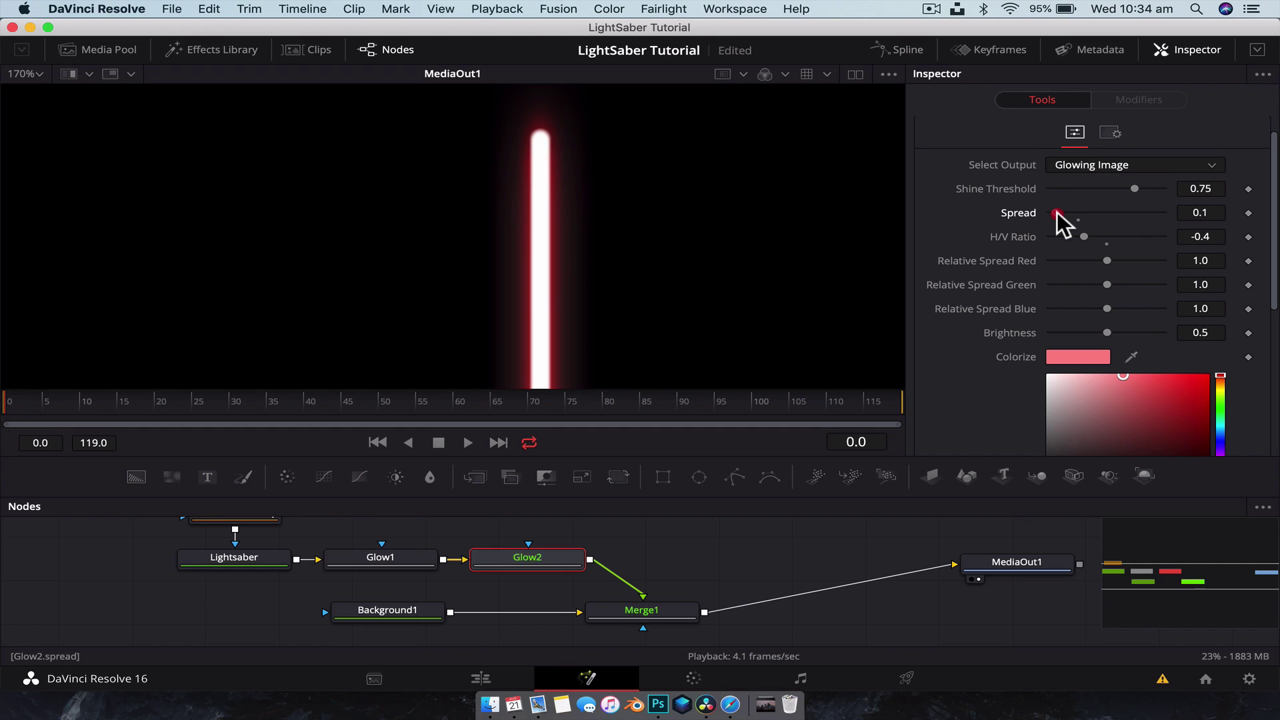
left_click_drag(1064, 214, 1070, 213)
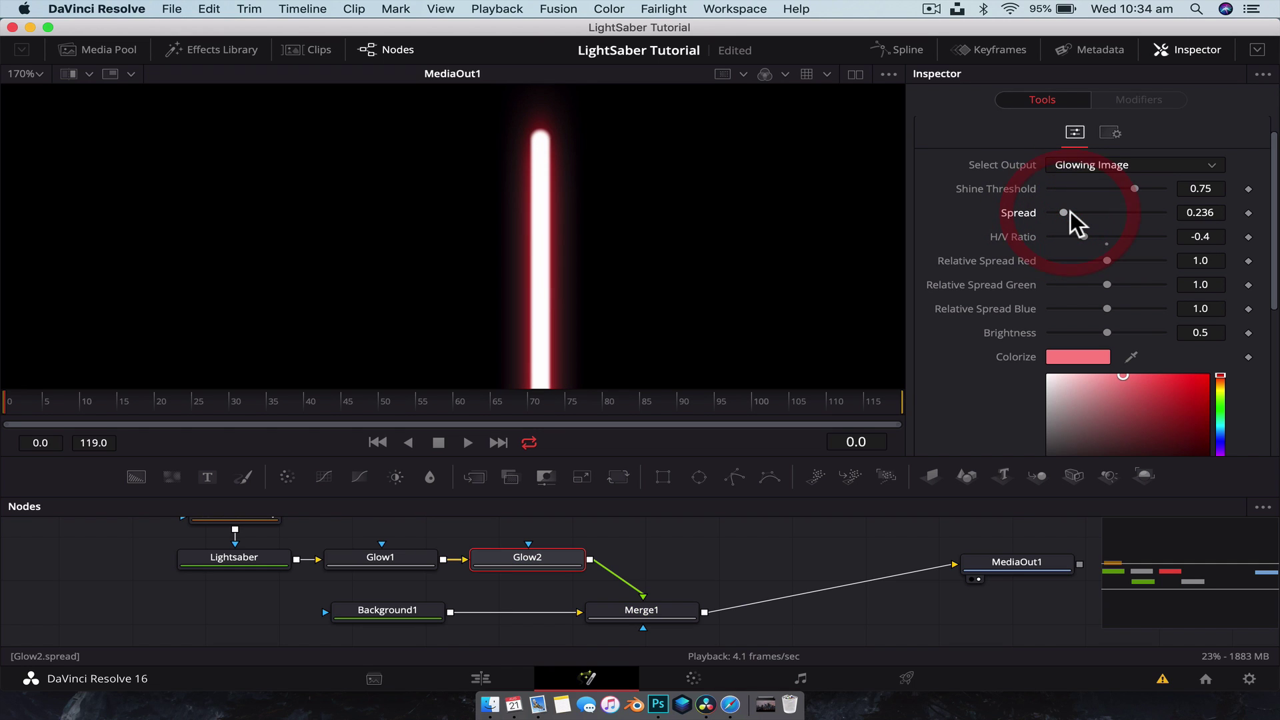
left_click(1069, 213)
left_click(1037, 190)
left_click_drag(1041, 192, 1061, 189)
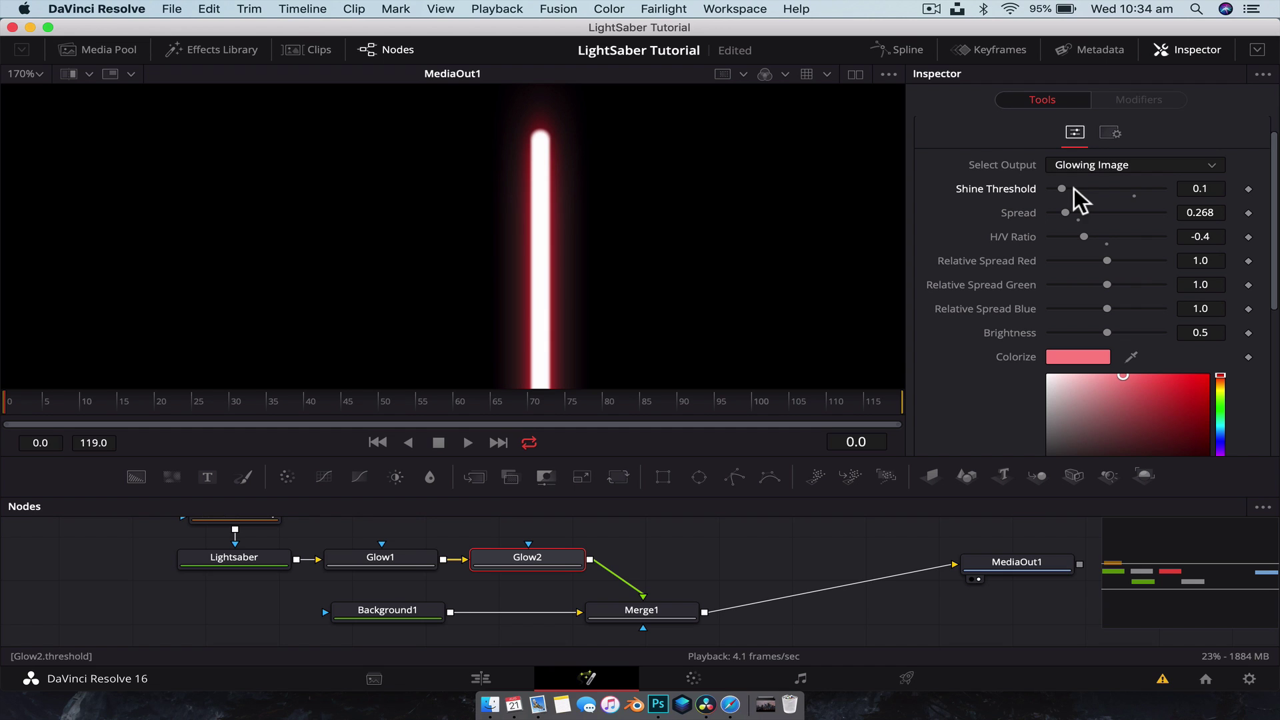
Step: Examine the blade's layered red glow in the viewer, both close up and over its full length
scroll(565, 293, "down", 5)
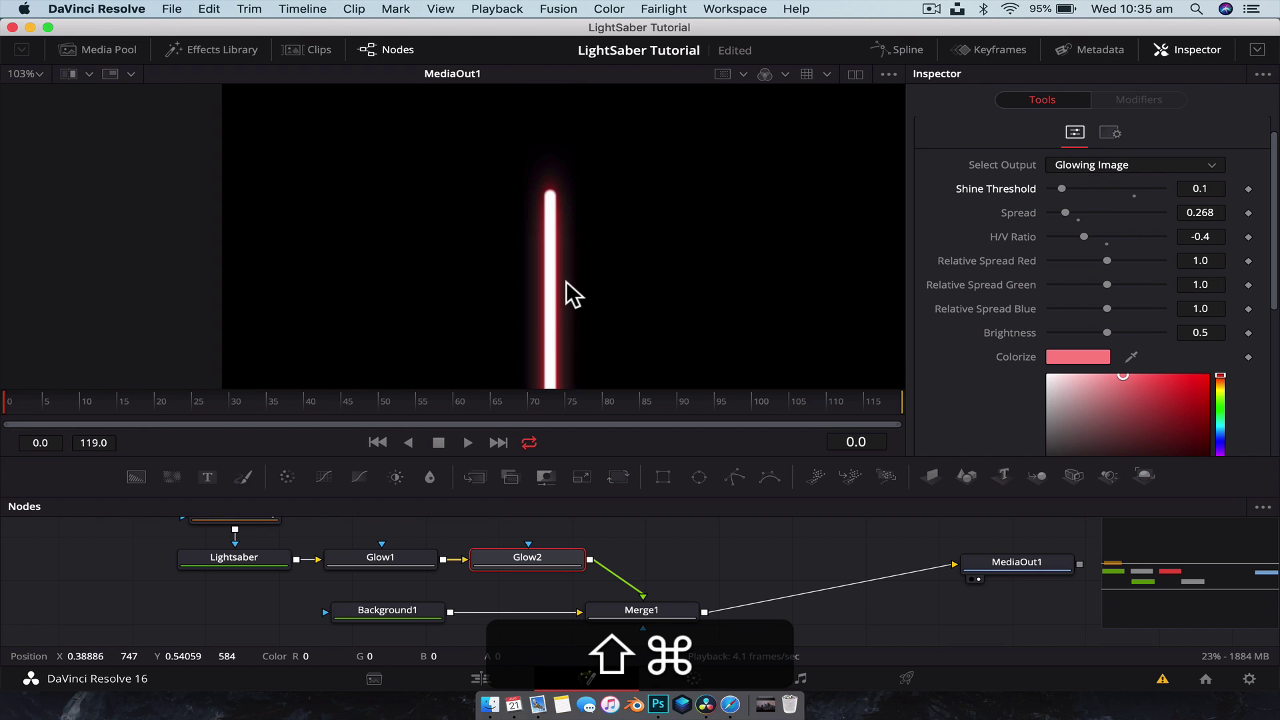
scroll(610, 200, "up", 5)
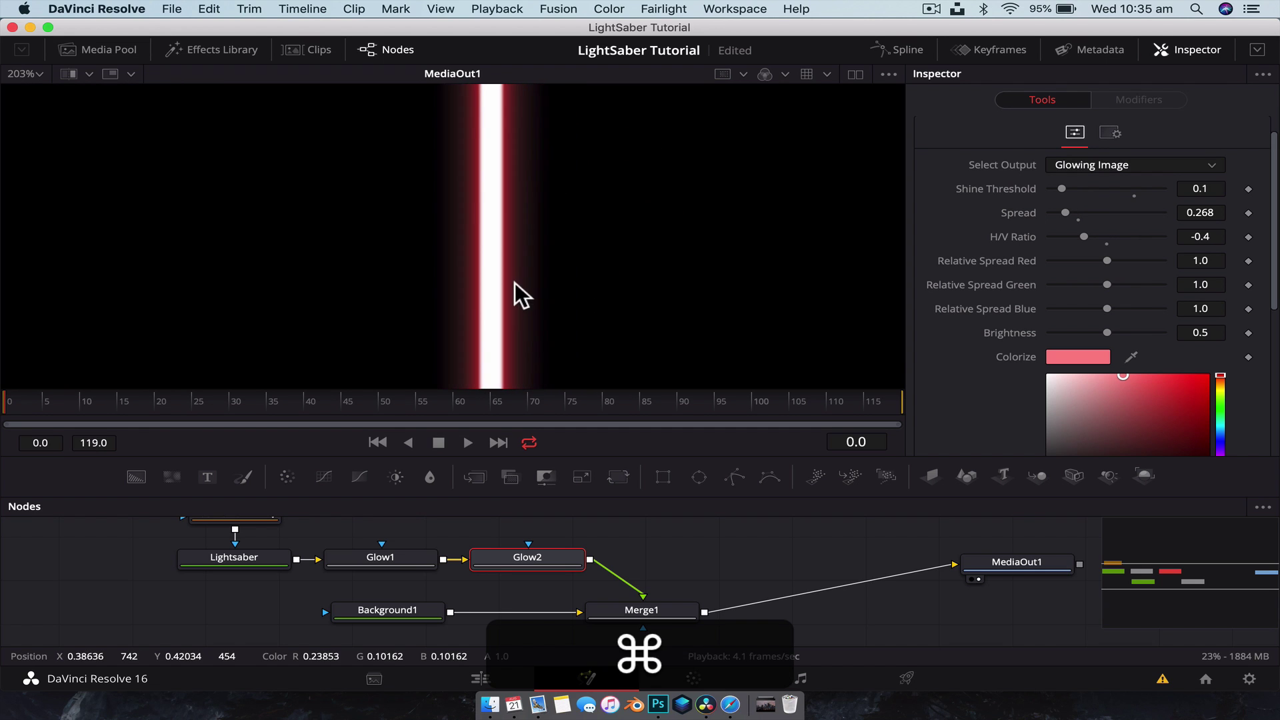
scroll(526, 198, "down", 1)
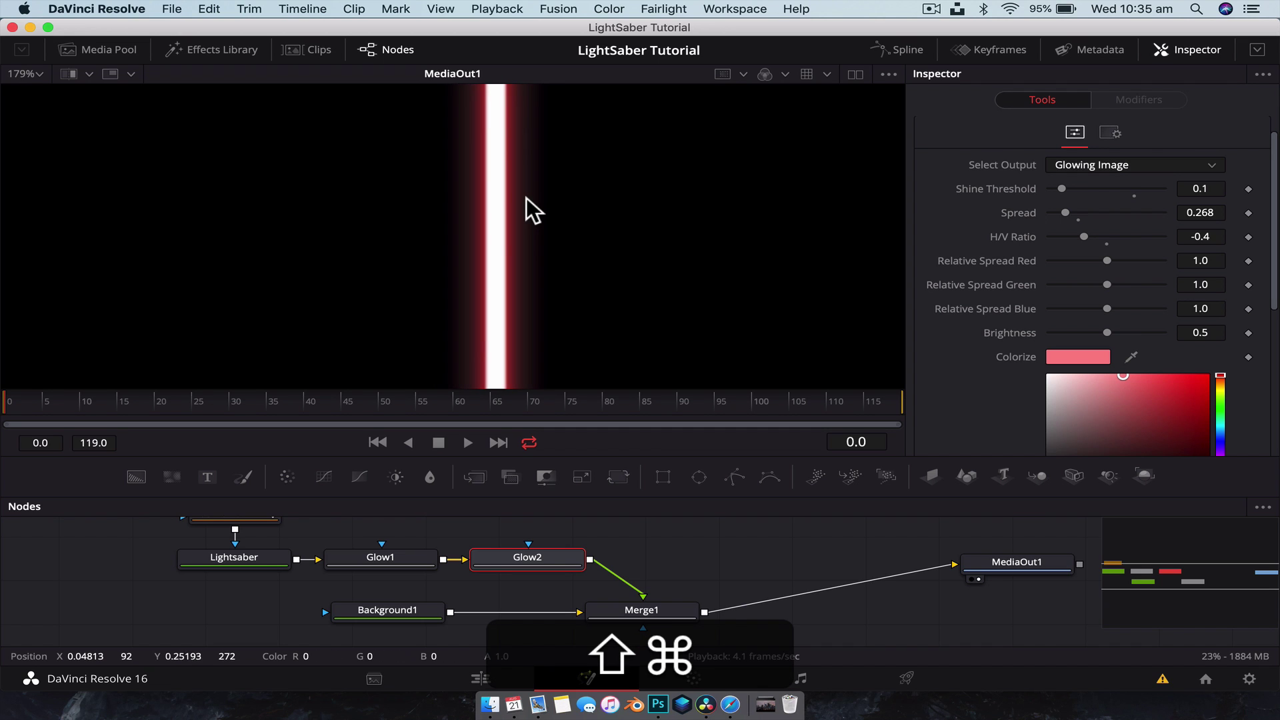
scroll(603, 137, "down", 1)
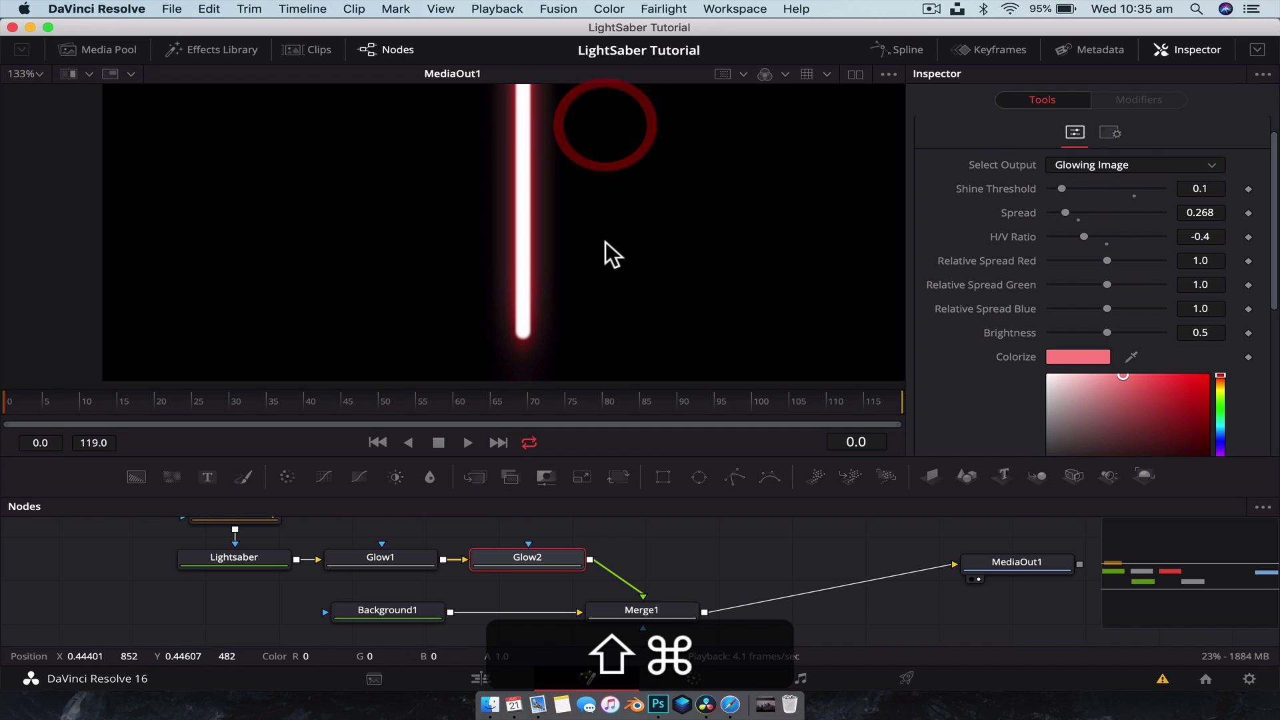
scroll(605, 244, "up", 2)
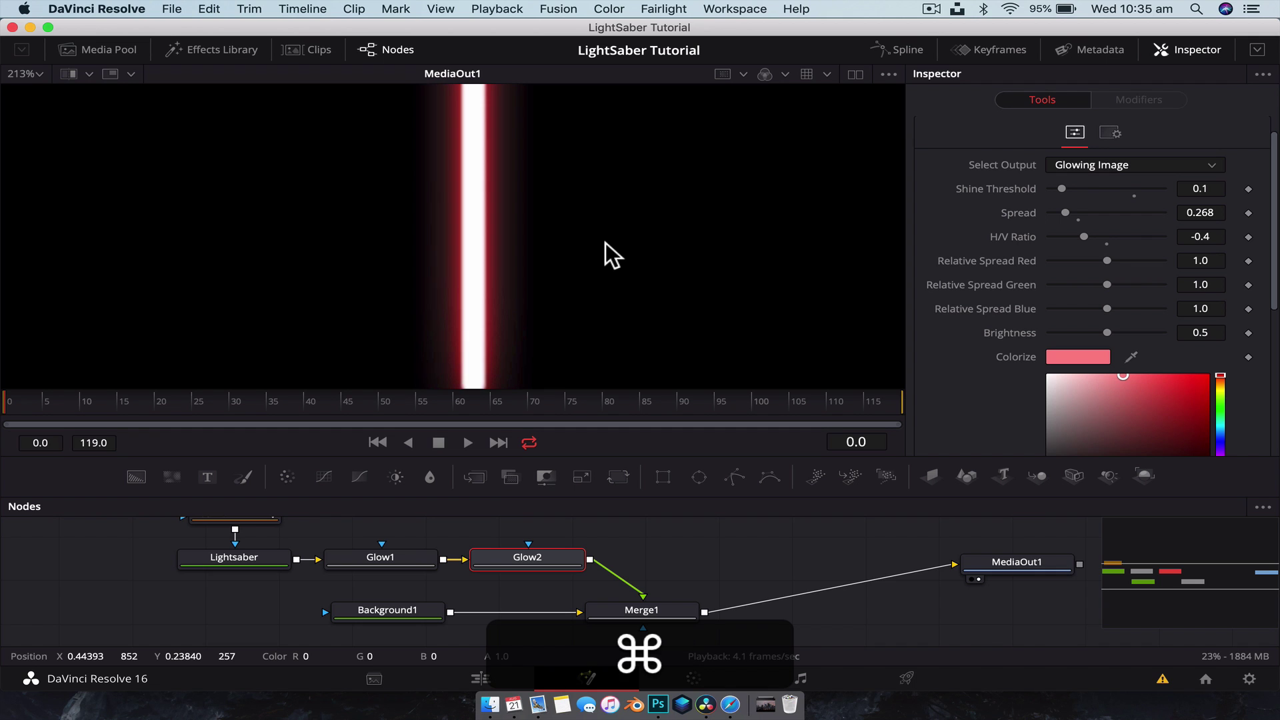
scroll(606, 243, "down", 1)
scroll(600, 314, "down", 3)
scroll(603, 313, "up", 1)
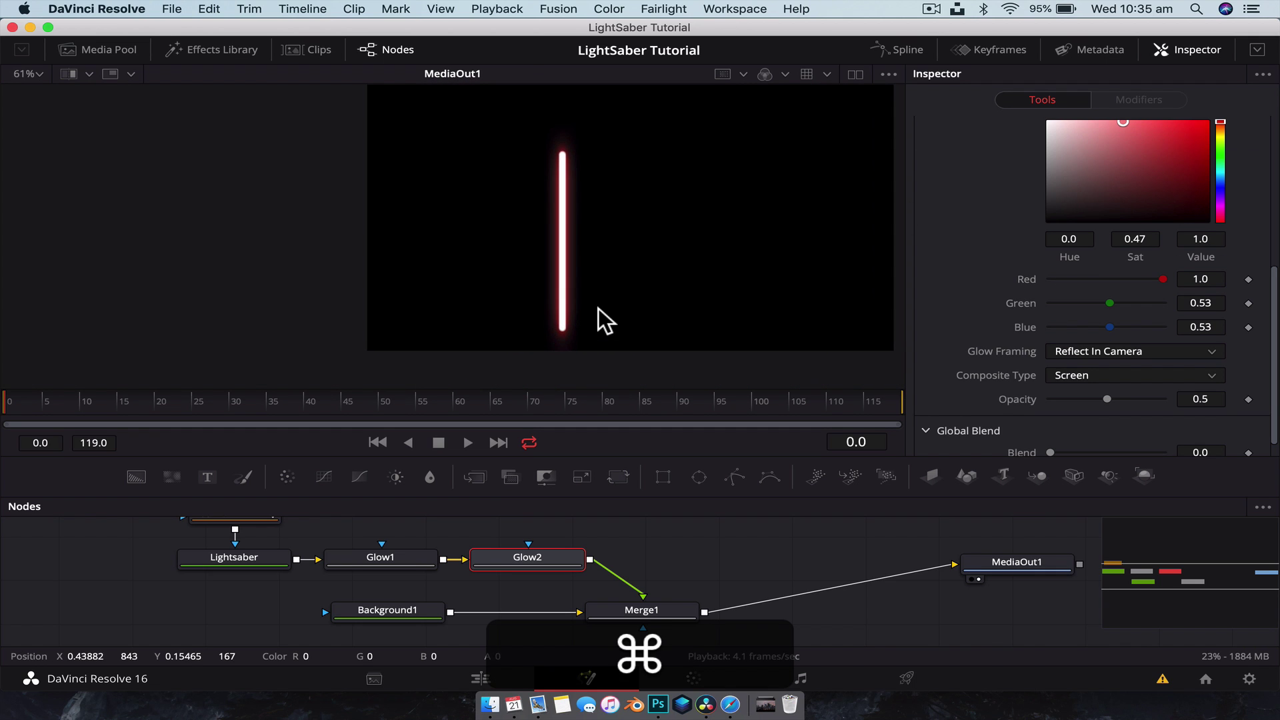
scroll(666, 294, "up", 3)
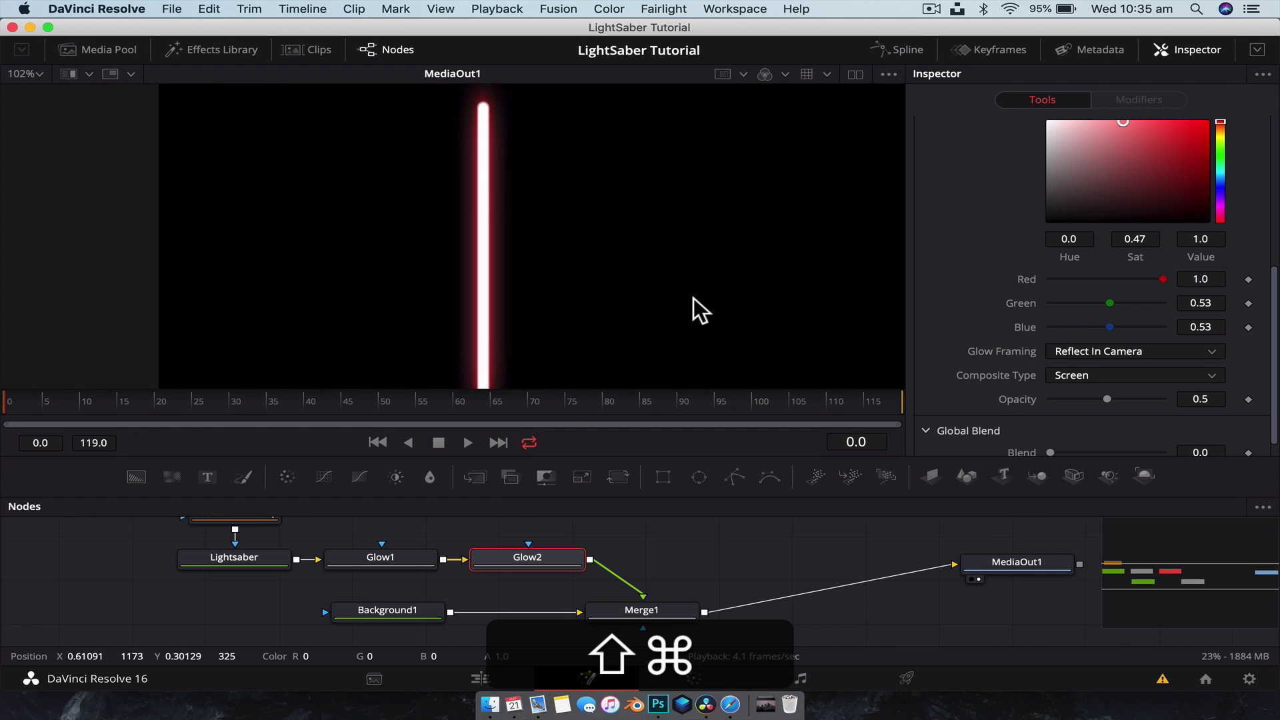
Step: Publish the top point of MaskPaint1's polyline stroke at the blade's tip
left_click_drag(522, 189, 609, 264)
scroll(609, 263, "up", 2)
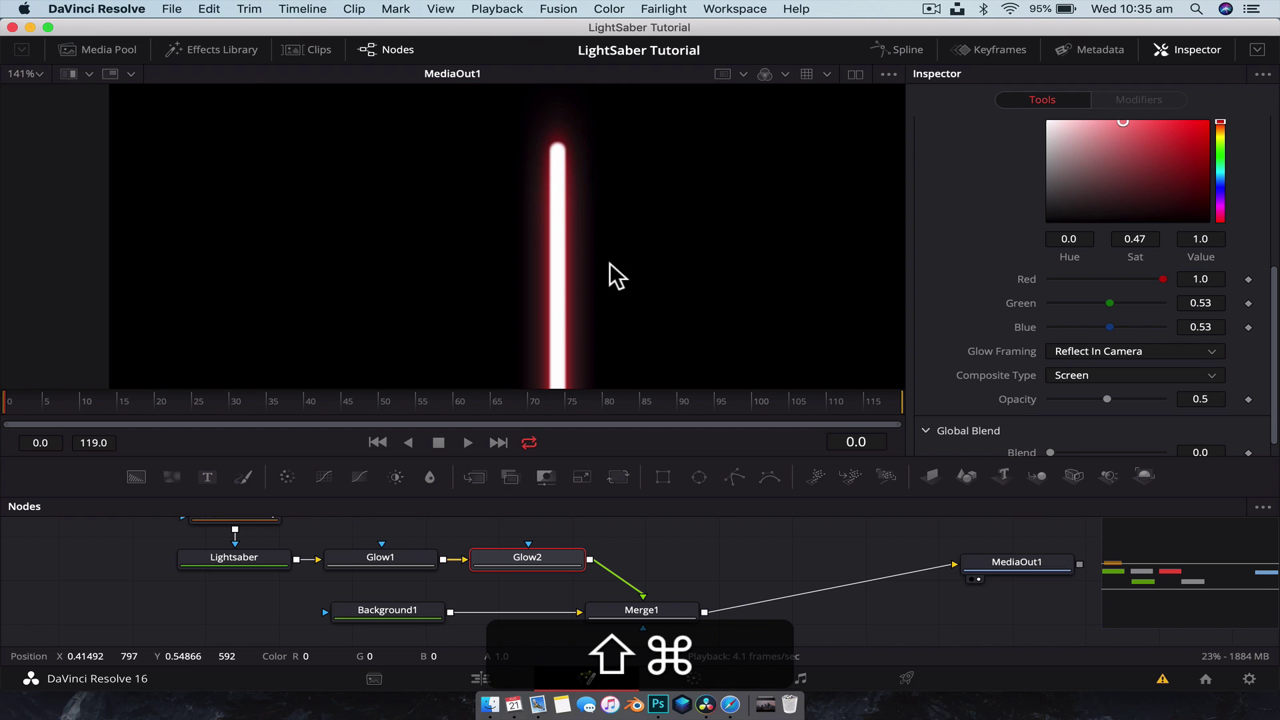
left_click_drag(309, 539, 238, 535)
left_click(220, 554)
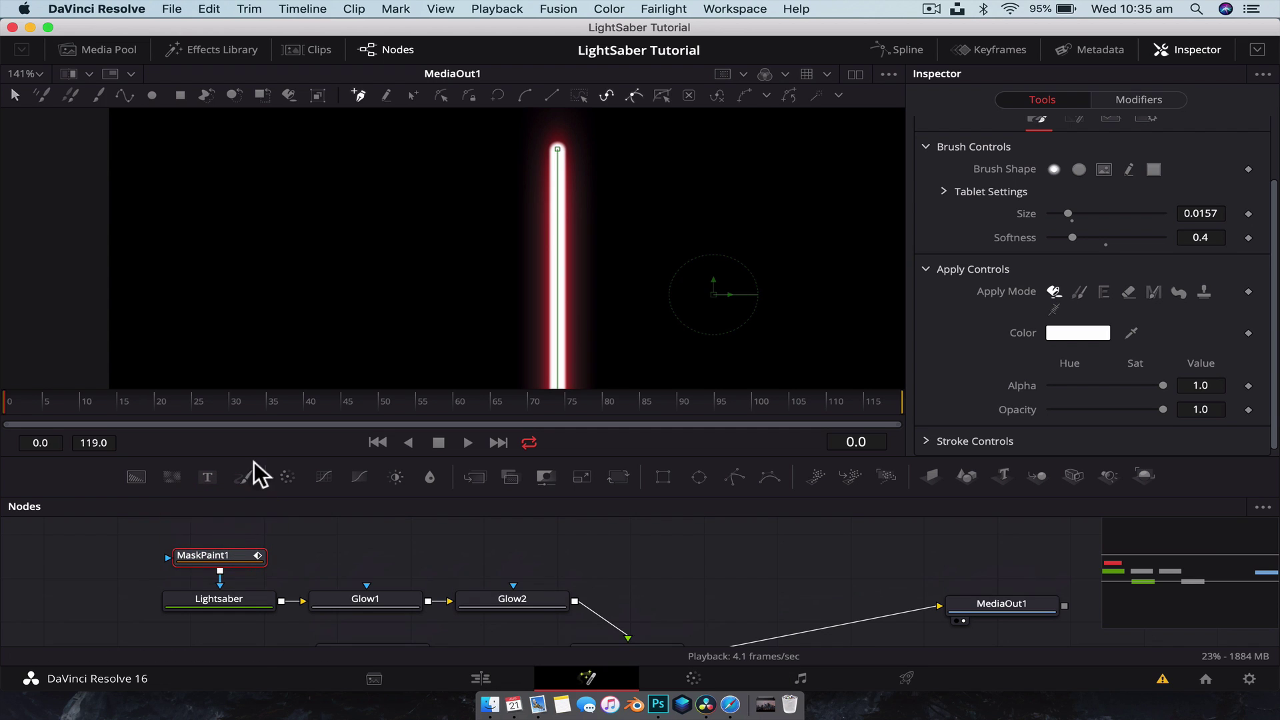
left_click(557, 147)
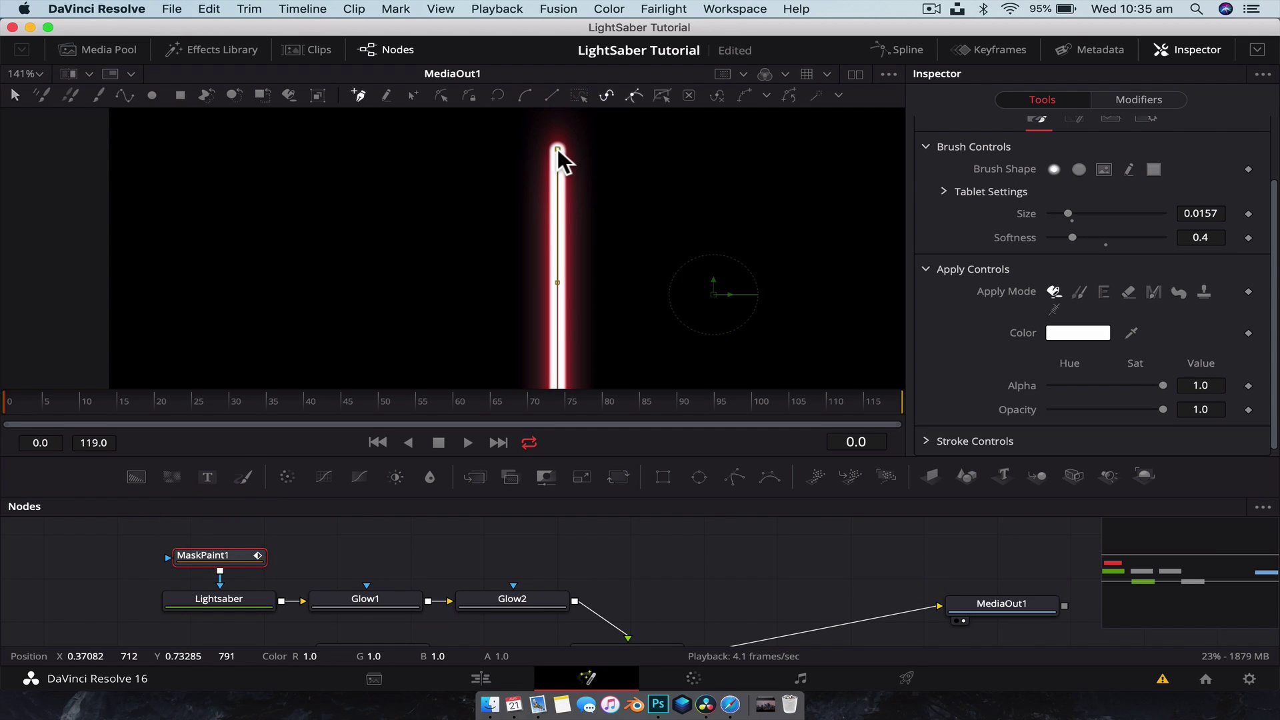
left_click(557, 150, "shift")
right_click(557, 149)
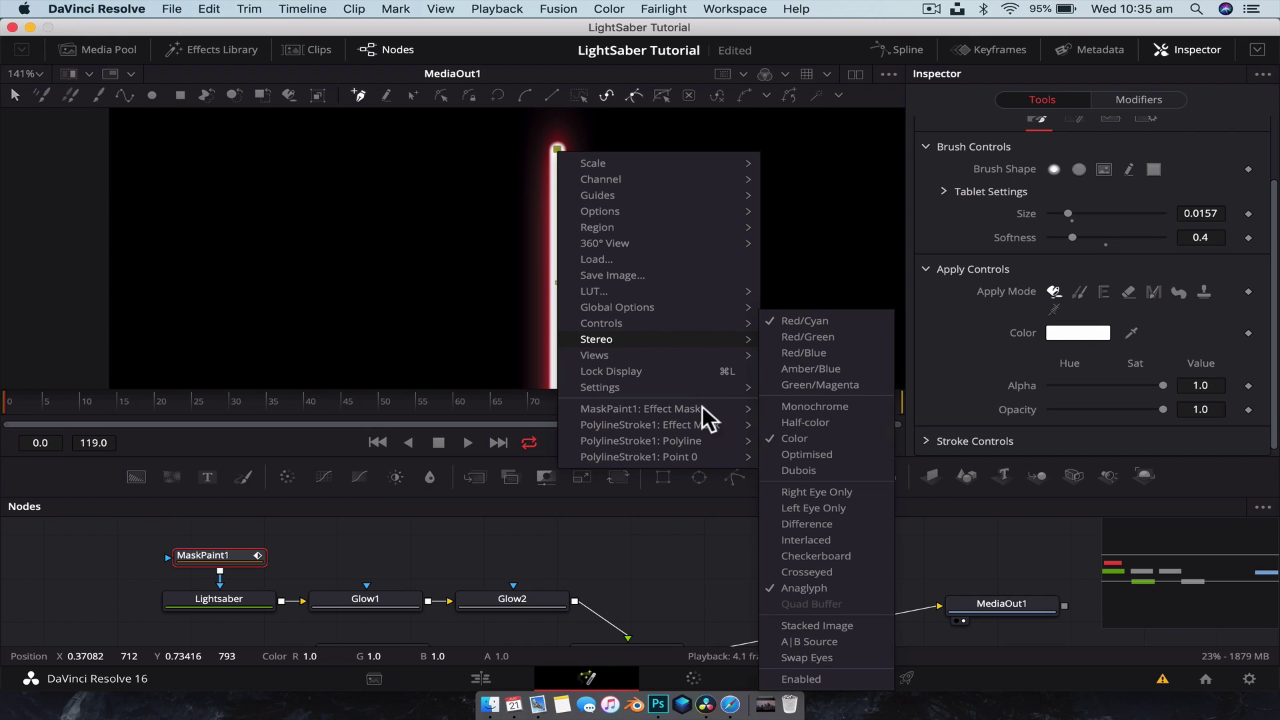
mouse_move(661, 442)
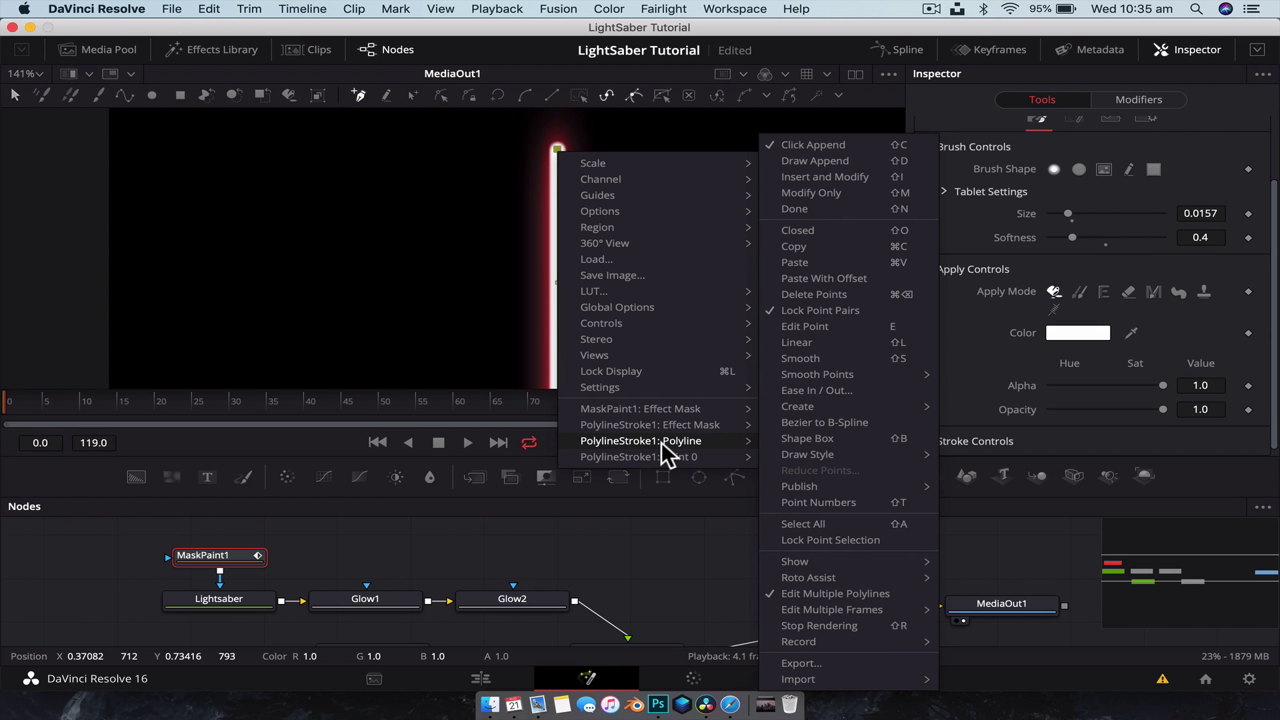
mouse_move(854, 485)
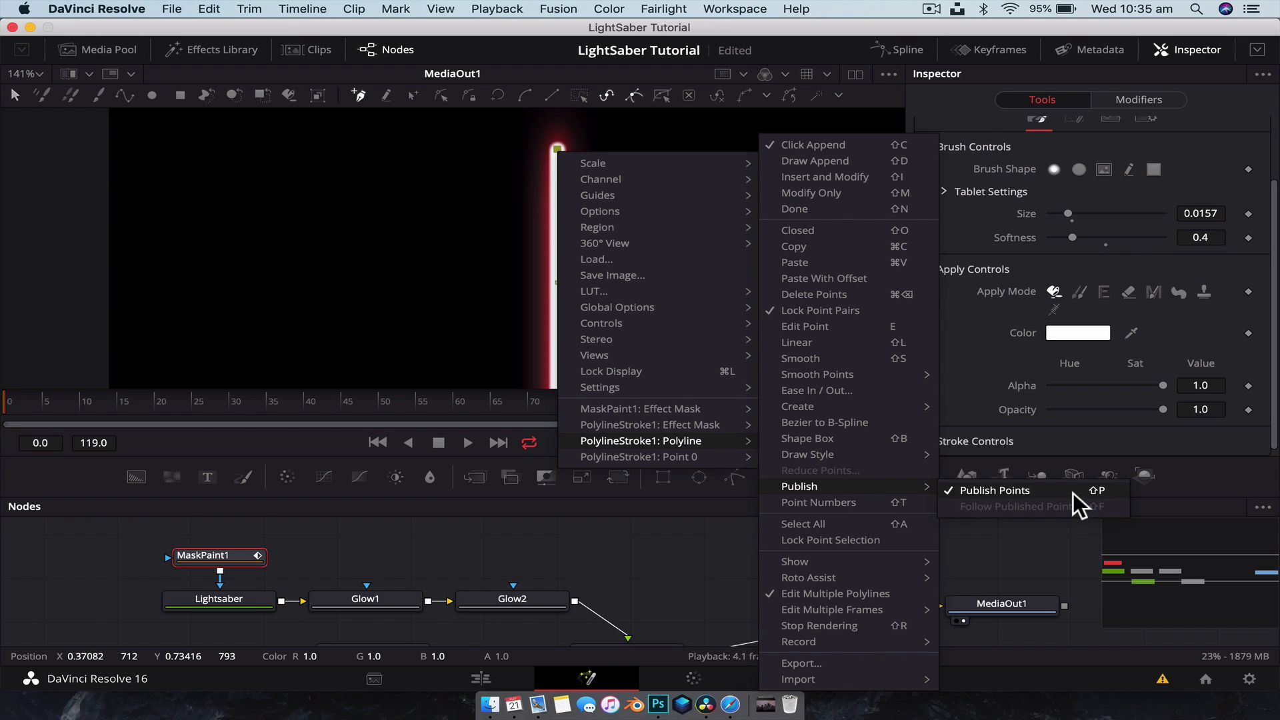
left_click(557, 559)
Step: Publish the bottom point of the polyline stroke at the blade's base
left_click_drag(580, 264, 595, 158)
left_click_drag(594, 242, 596, 93)
left_click(562, 252)
left_click(561, 253, "shift")
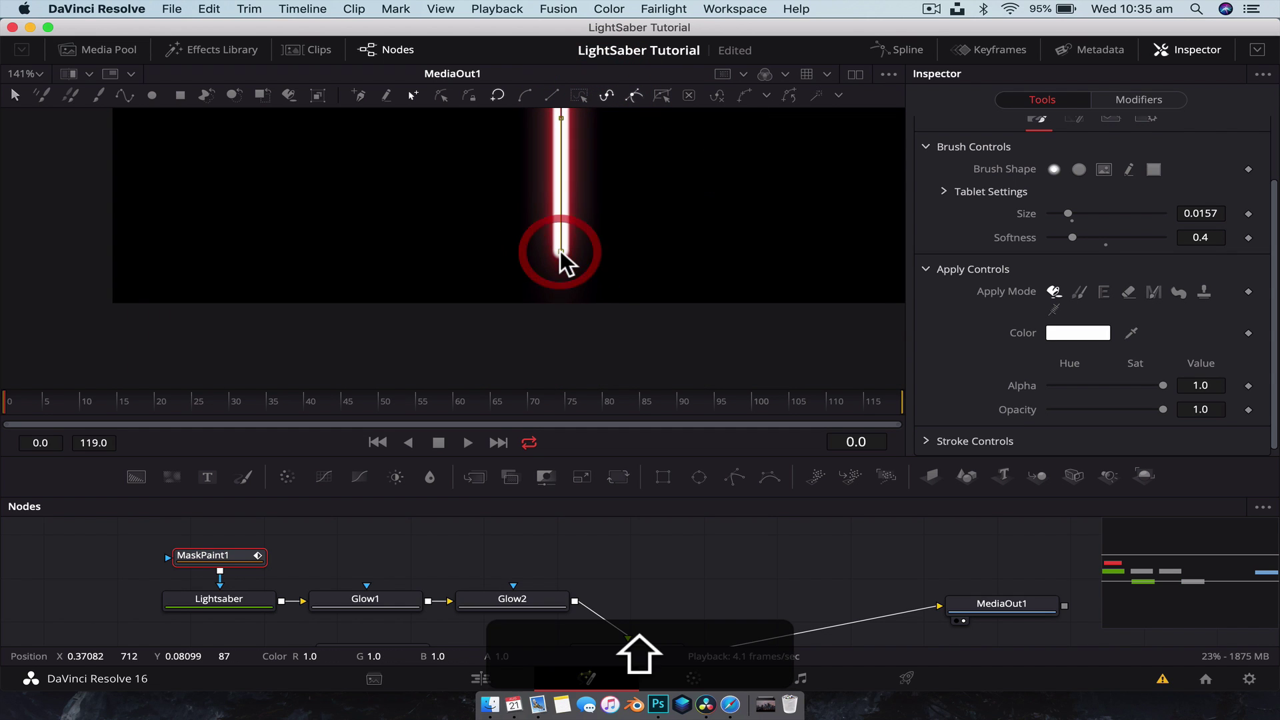
scroll(560, 250, "down", 3)
left_click_drag(721, 252, 691, 261)
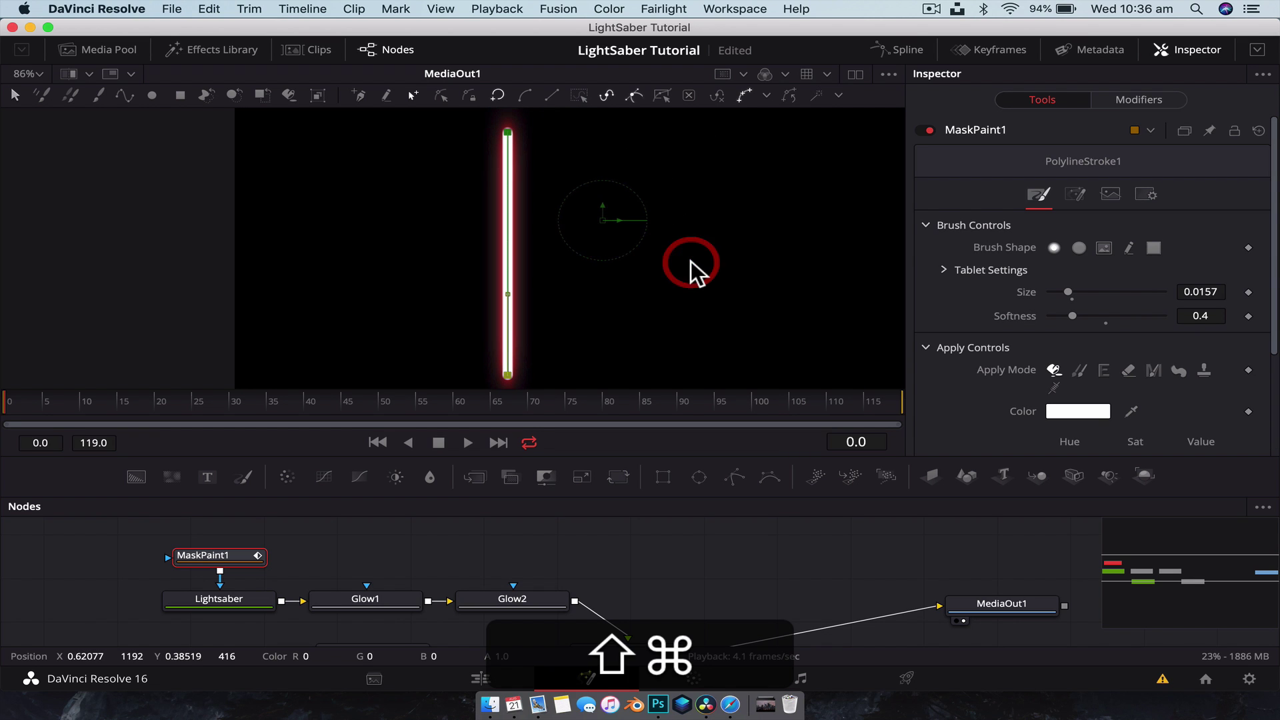
scroll(991, 264, "down", 3)
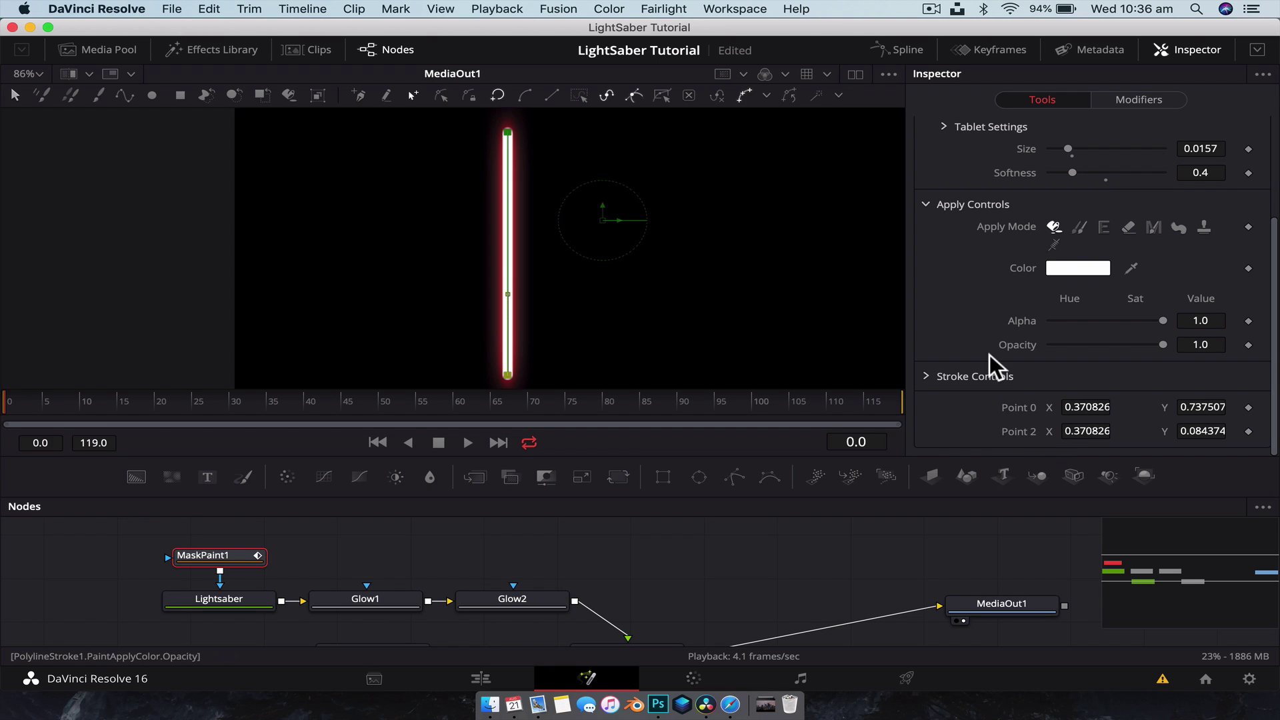
Step: Try moving the blade's tip through the X and Y values of published Point 0, and undo the changes
mouse_move(1087, 406)
left_mouse_down()
mouse_move(1015, 407)
mouse_move(1197, 406)
mouse_move(1086, 411)
left_mouse_up()
left_click_drag(1187, 406, 1200, 408)
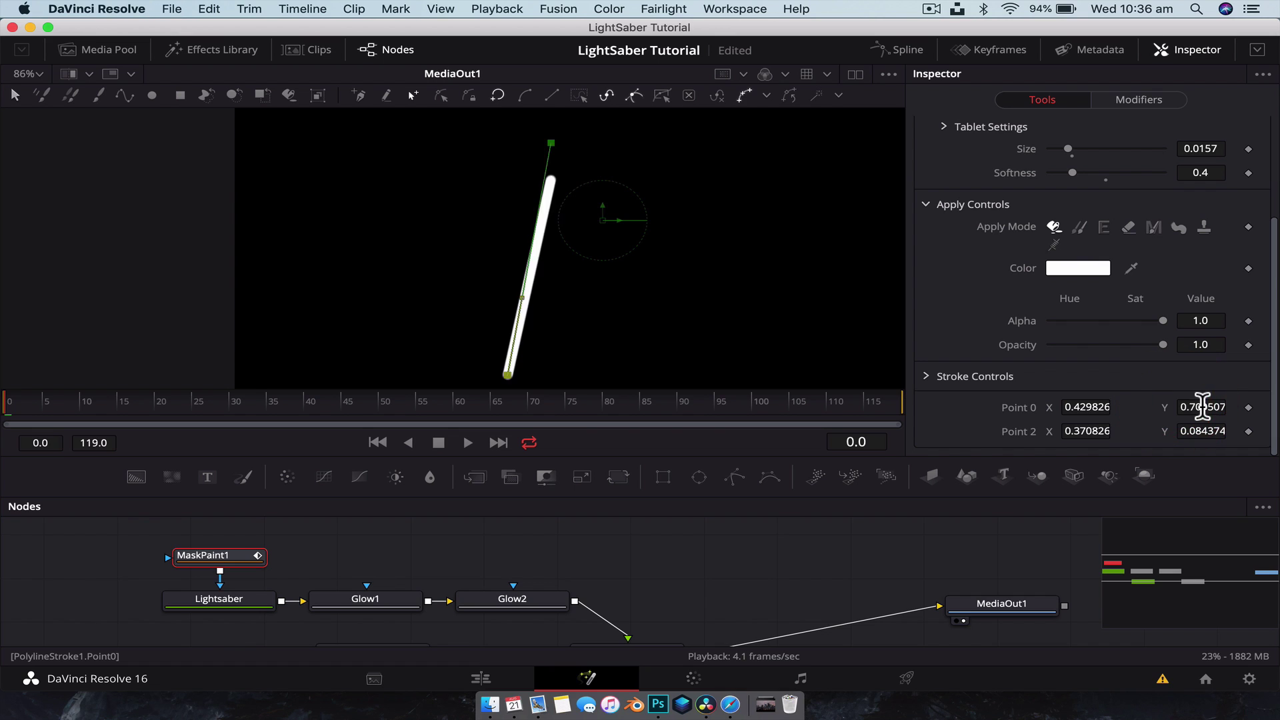
left_click(1017, 404)
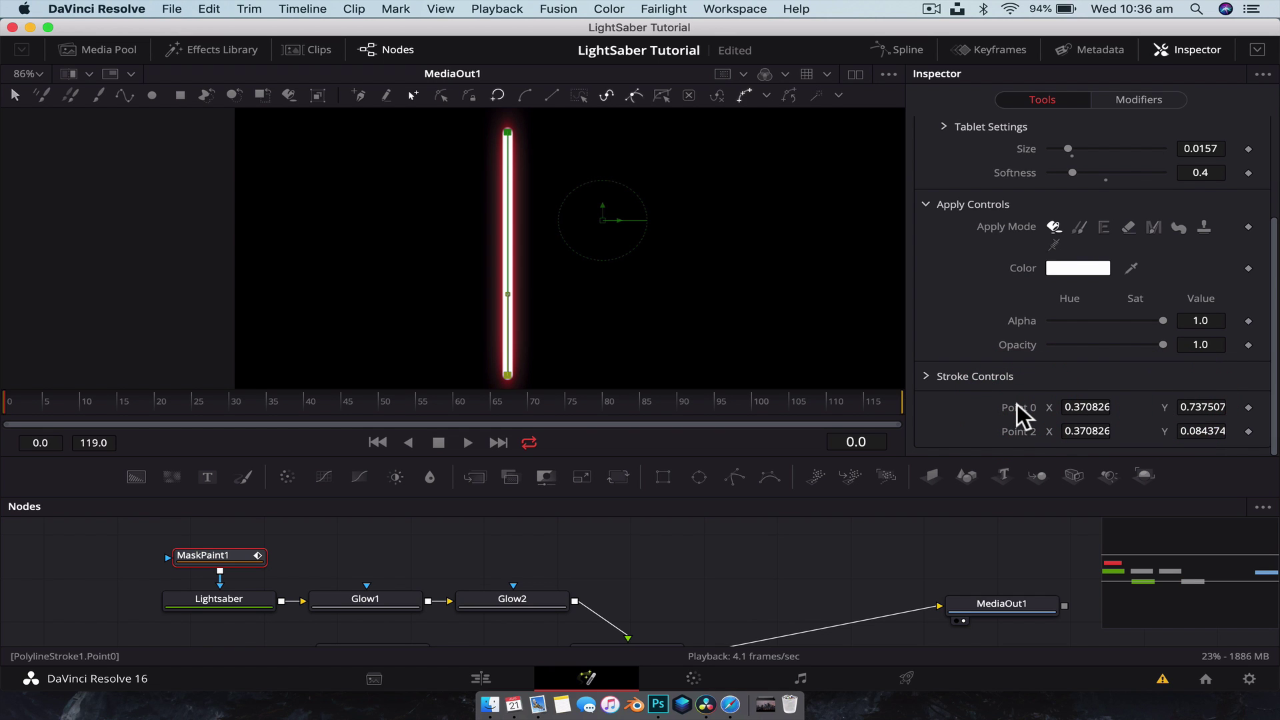
Step: Delete Background1 and Merge1 and connect Glow2's output directly to MediaOut1
left_click_drag(894, 454, 894, 361)
left_click_drag(364, 604, 597, 556)
key("BackSpace")
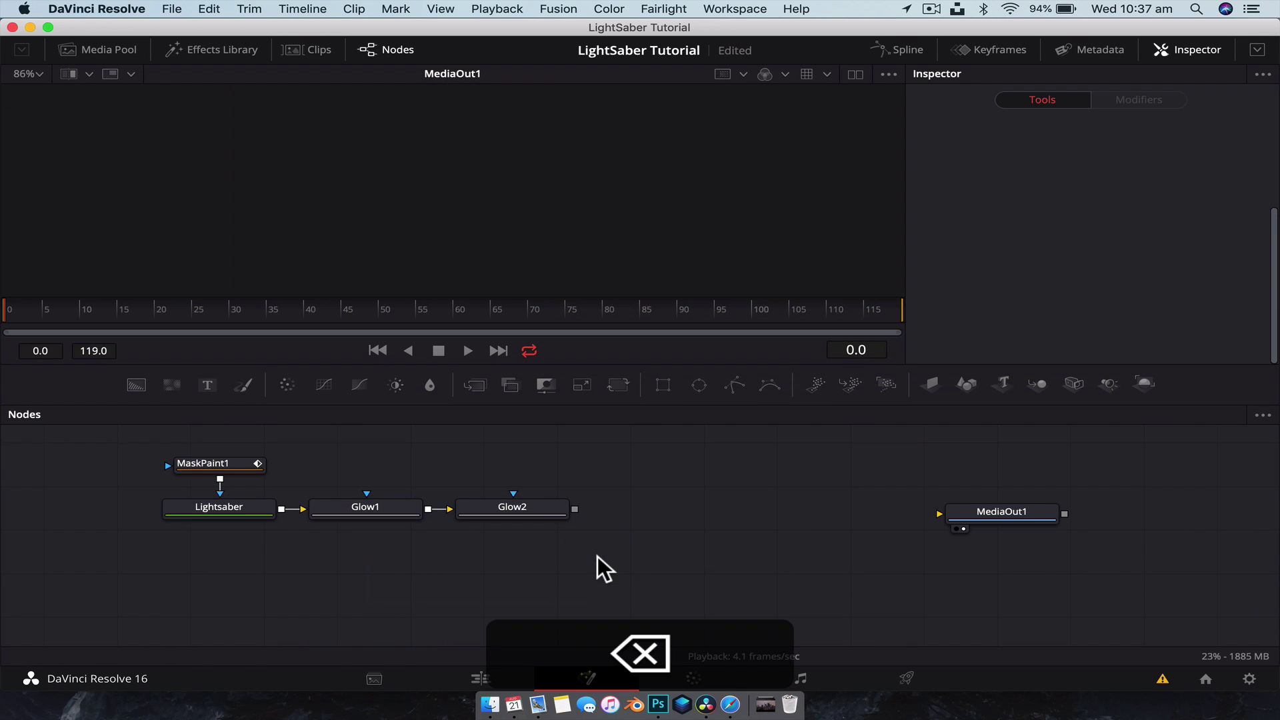
left_click_drag(574, 509, 1004, 515)
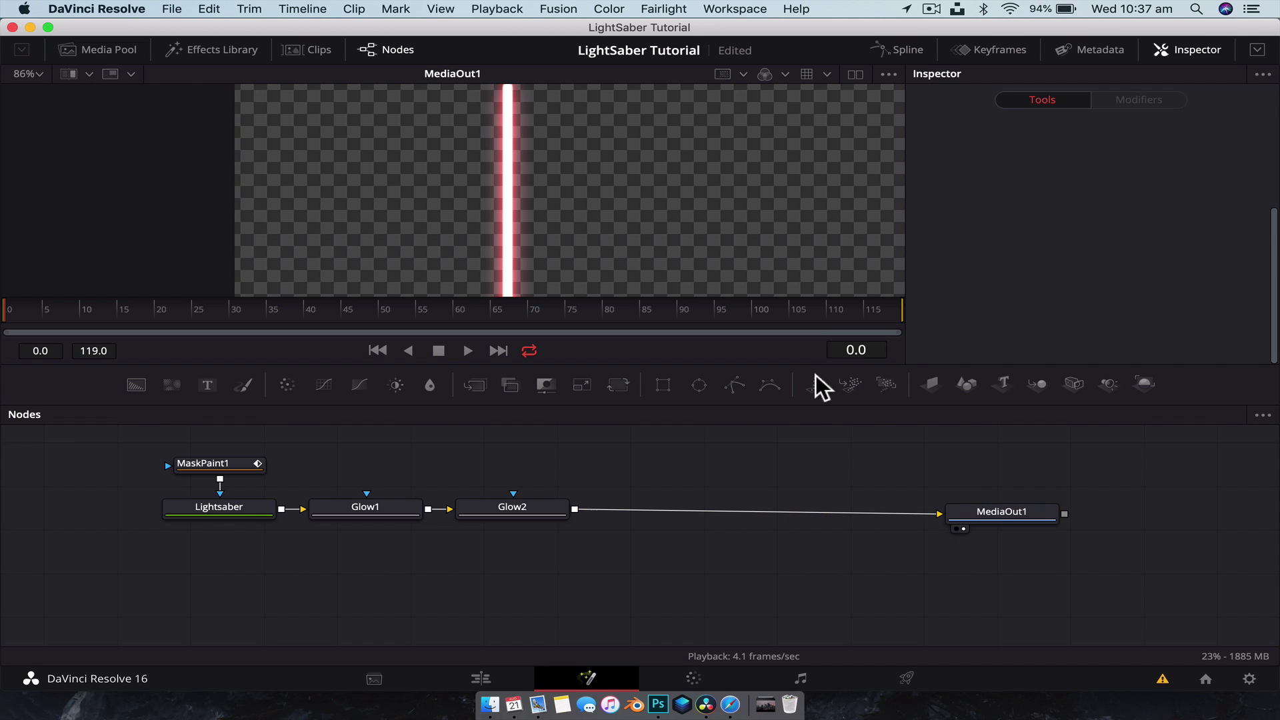
left_click_drag(780, 371, 782, 463)
scroll(703, 321, "down", 1)
left_click_drag(702, 321, 662, 284)
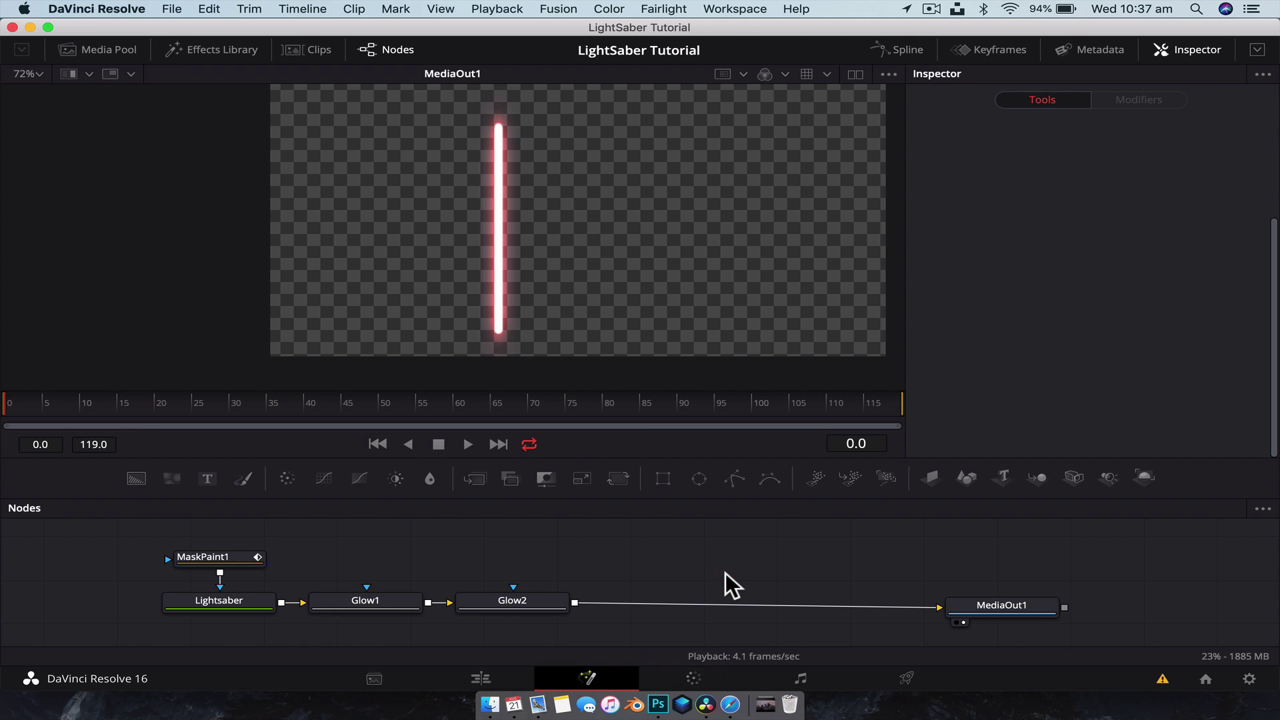
Step: Insert a Custom Tool node between Glow2 and MediaOut1
scroll(725, 574, "right", 3)
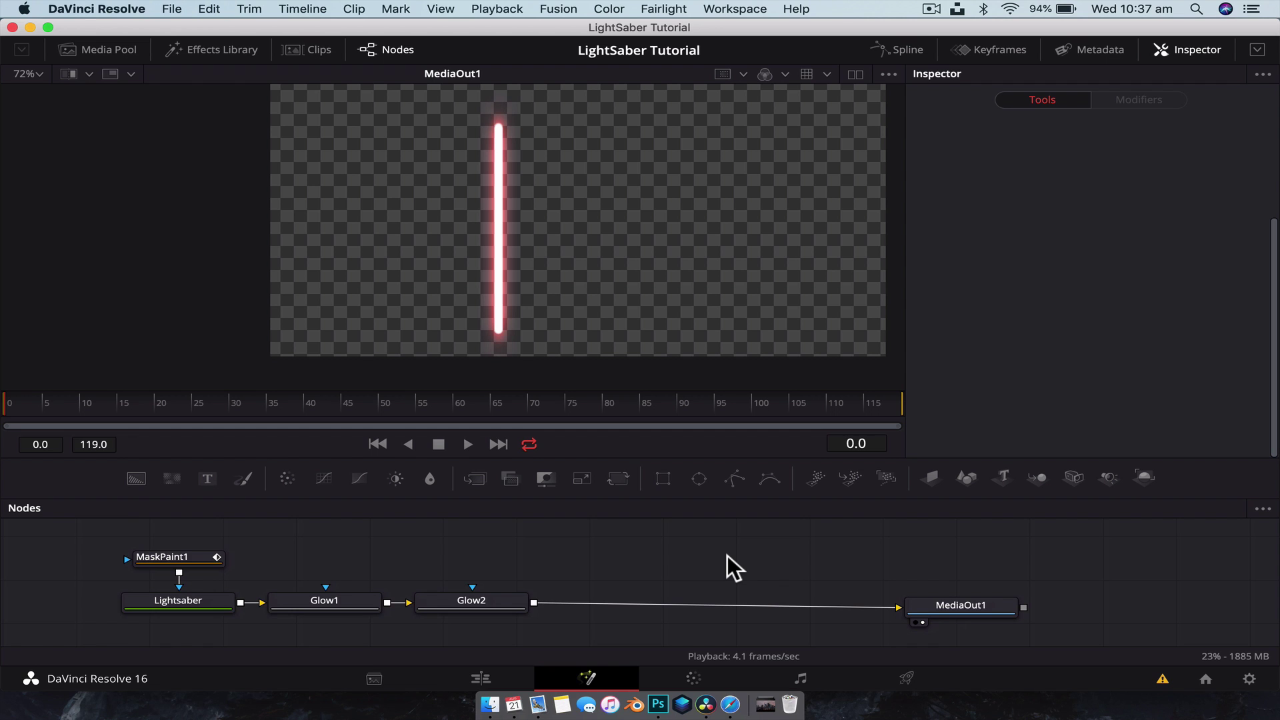
key("shift+space")
type("custo")
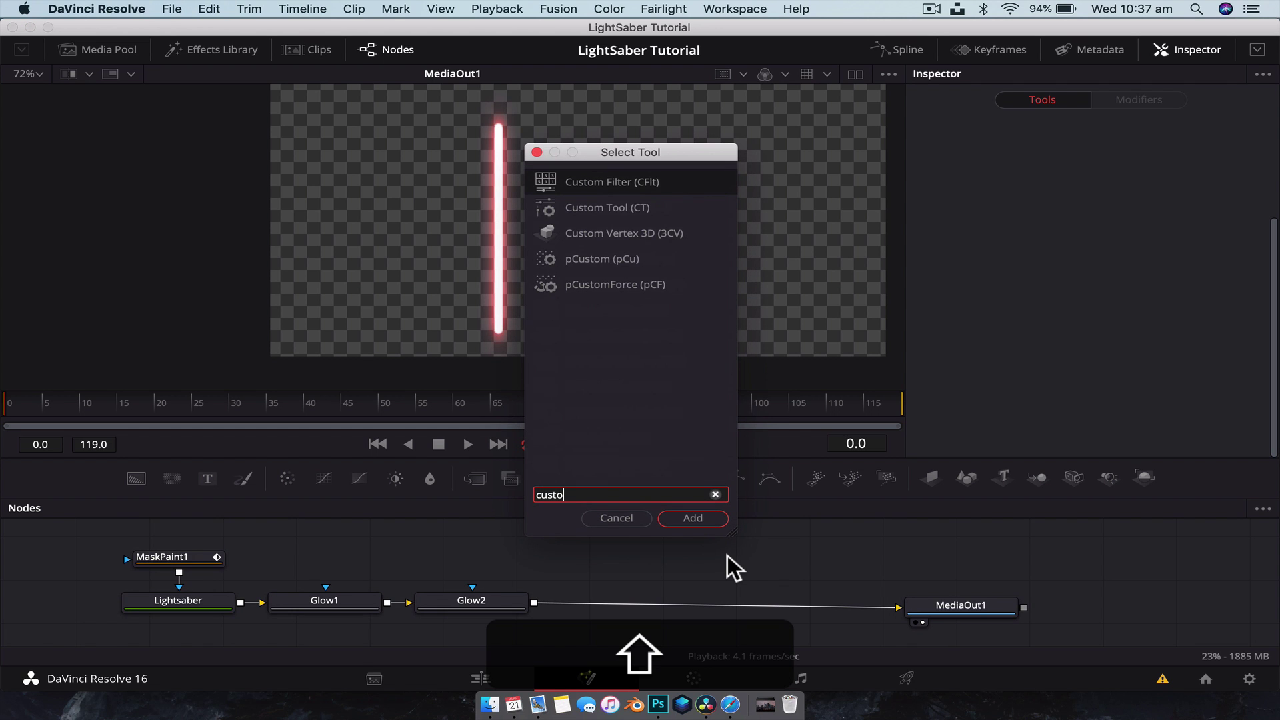
left_click(617, 207)
left_click(696, 519)
left_click_drag(694, 564, 712, 600)
key("shift")
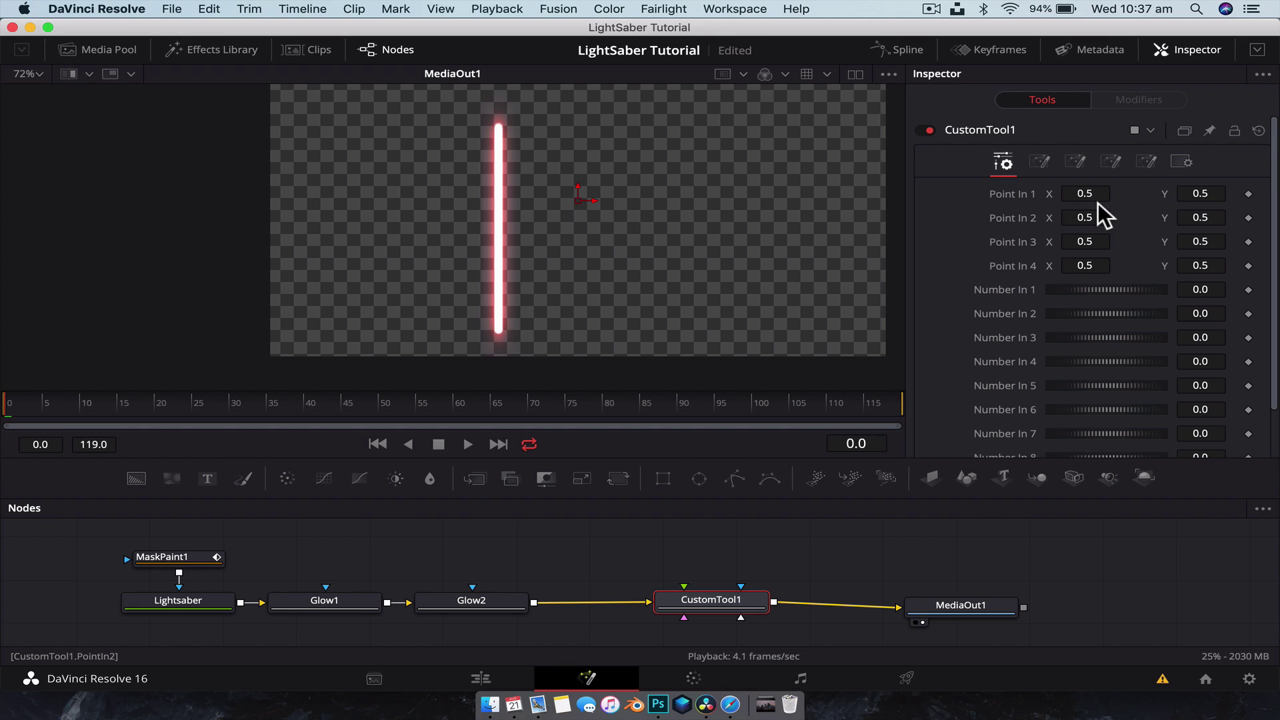
mouse_move(1087, 197)
left_mouse_down()
mouse_move(1063, 200)
mouse_move(1169, 191)
mouse_move(1091, 194)
left_mouse_up()
left_click(173, 555)
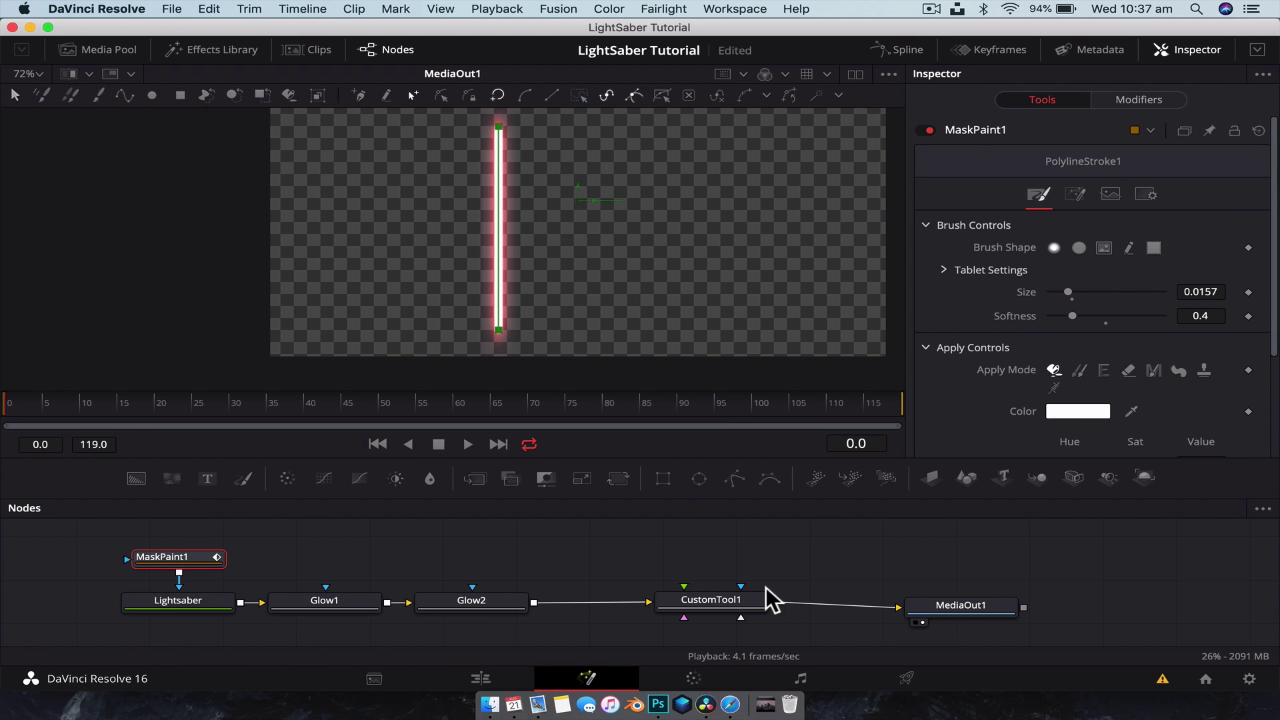
left_click(760, 599)
left_click(1029, 194)
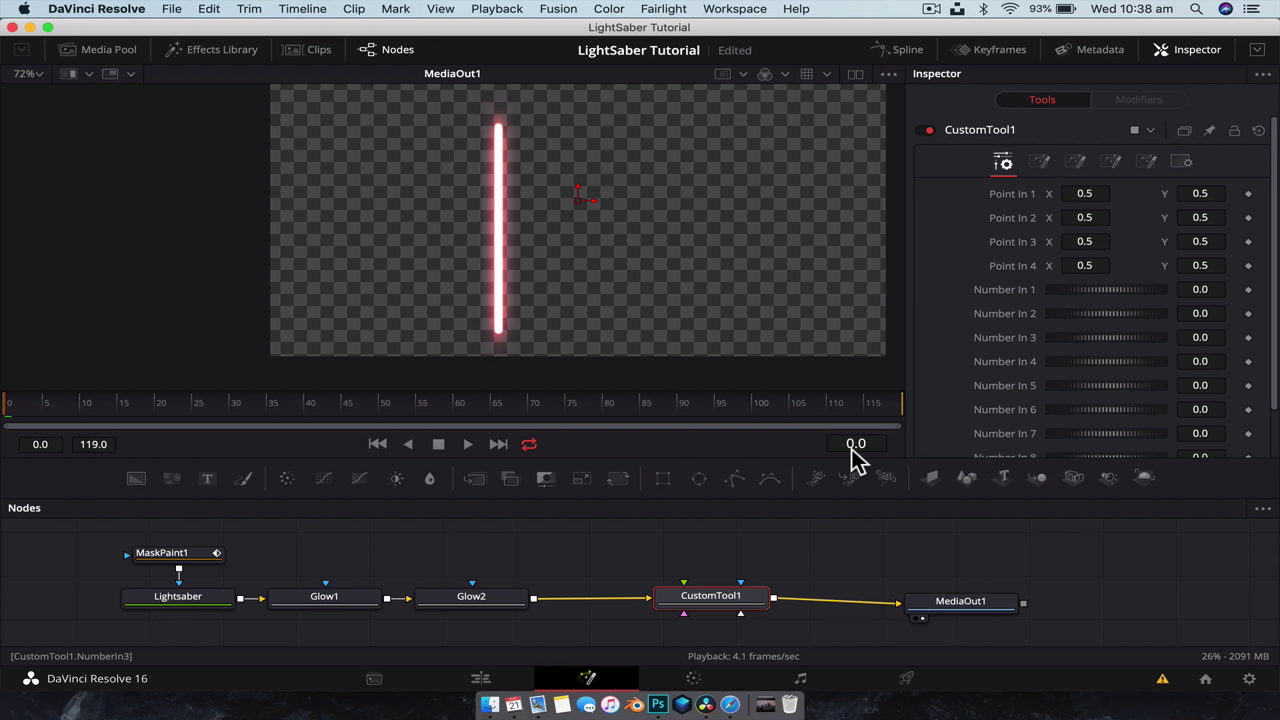
Step: Hide Point 3 and Point 4 in CustomTool1's point controls
left_click_drag(717, 596, 736, 597)
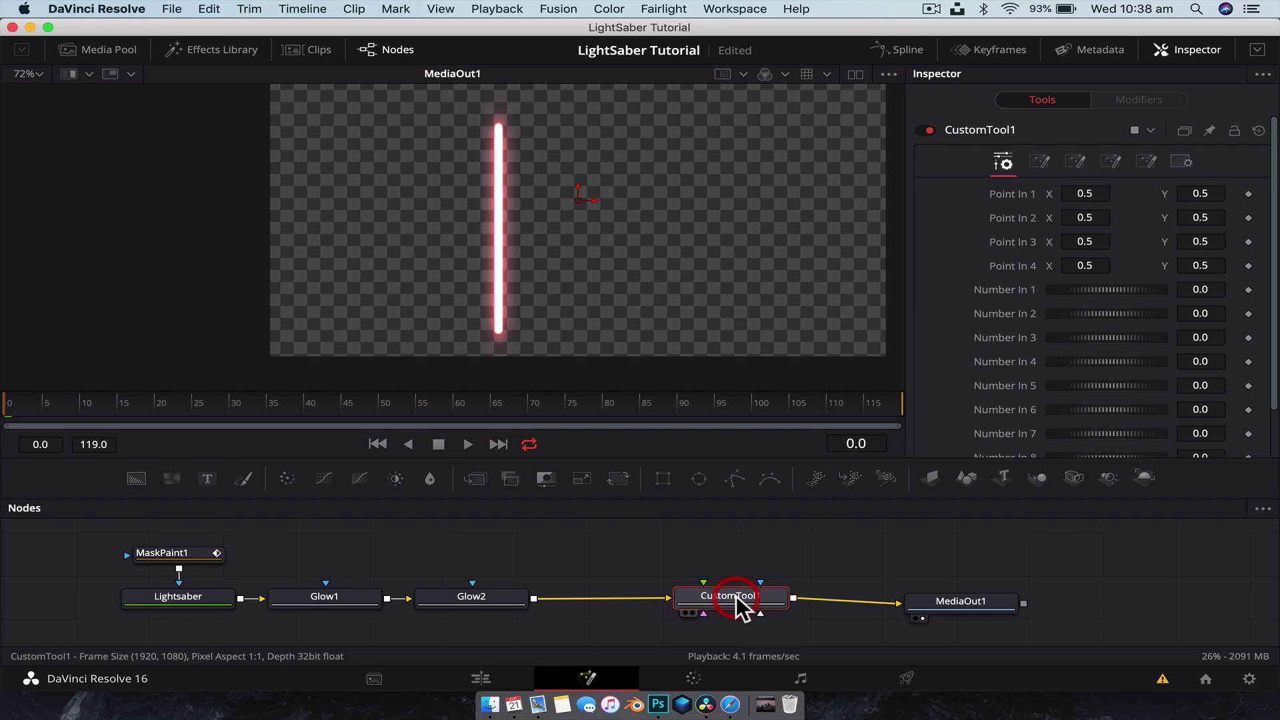
left_click(1139, 162)
left_click(926, 279)
scroll(926, 279, "down", 2)
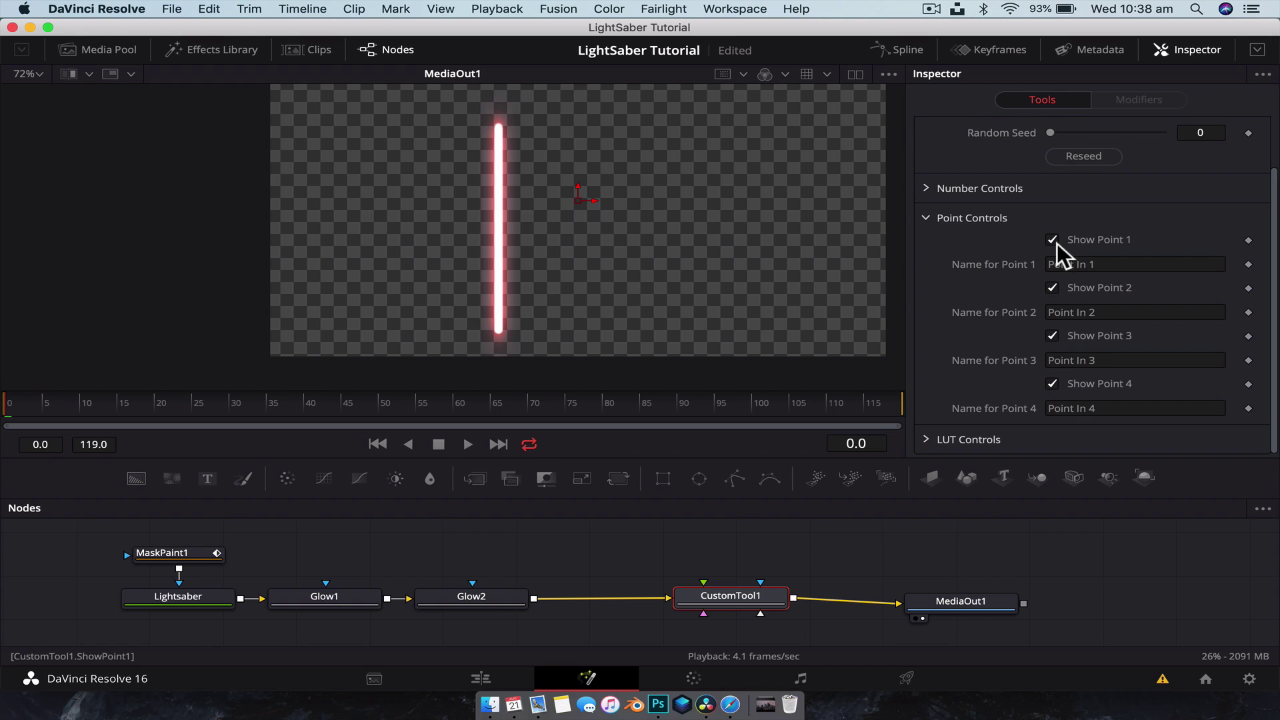
left_click(1052, 335)
scroll(1091, 307, "up", 1)
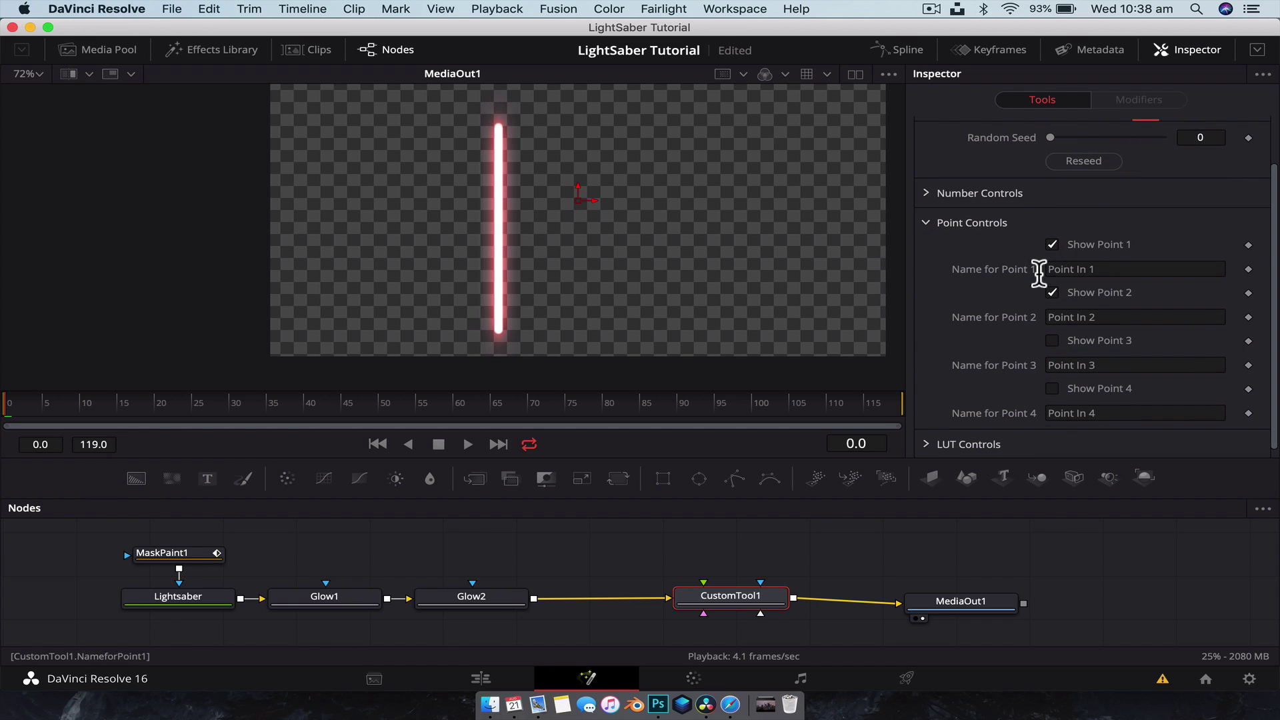
scroll(1027, 213, "up", 3)
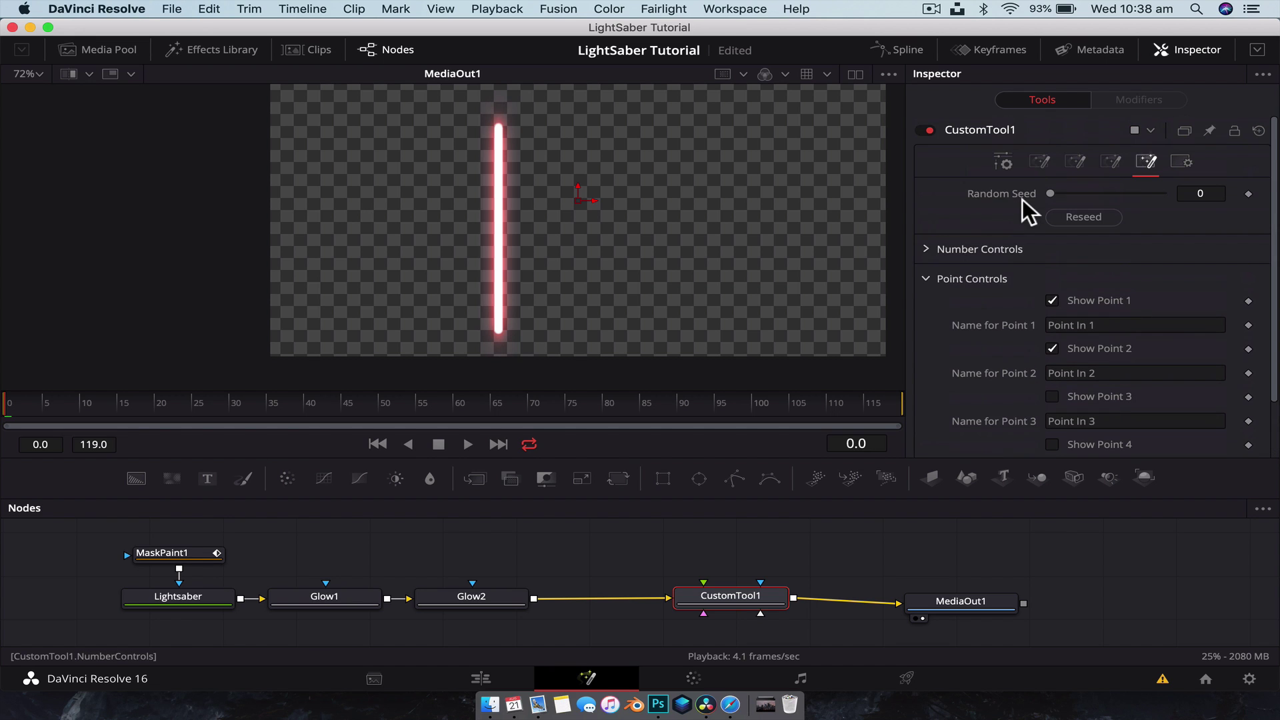
left_click(1003, 162)
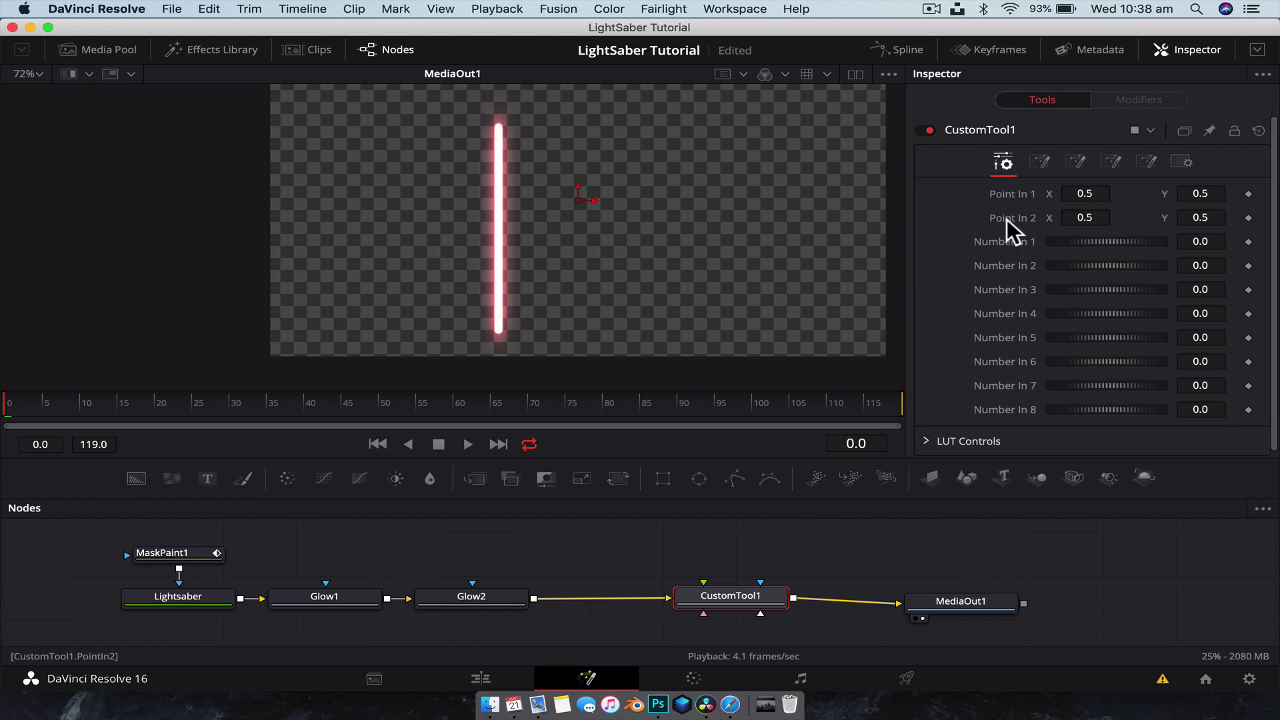
Step: Name CustomTool1's Point 1 "Top Blade Position" and Point 2 "Bottom Blade Position"
left_click(1146, 164)
left_click(1115, 324)
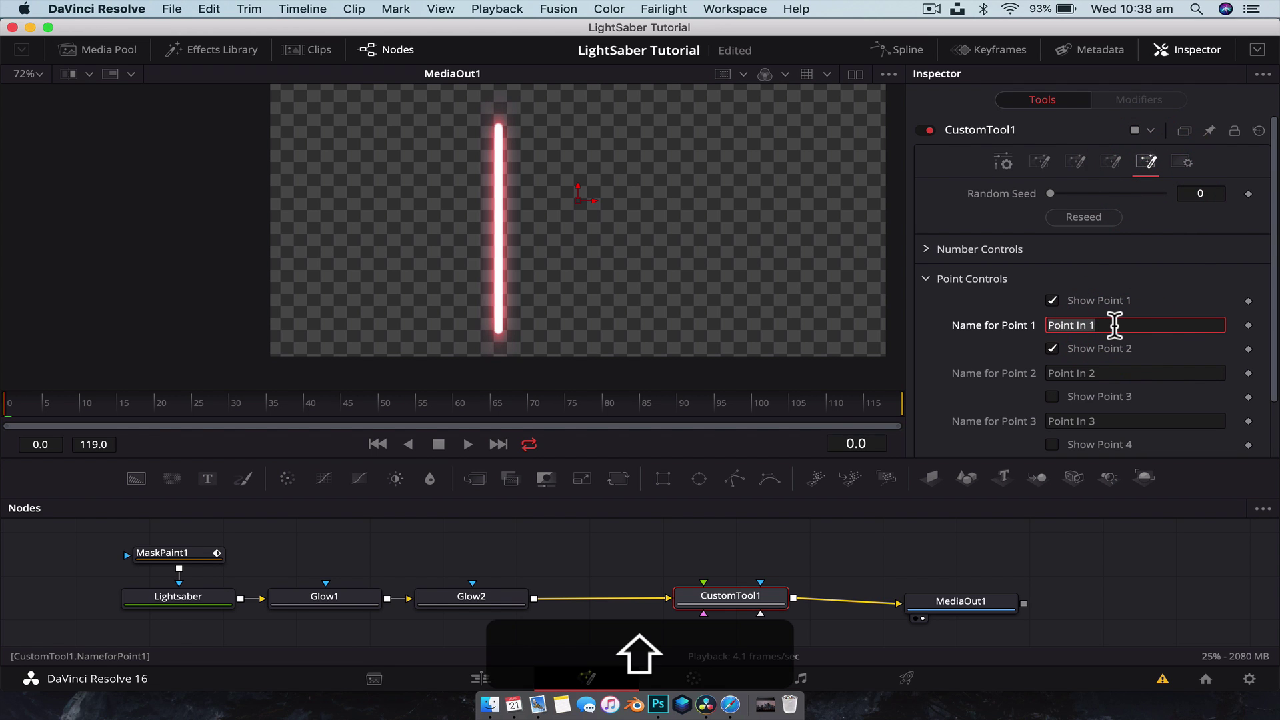
type("Top Blade Position")
left_click(1115, 373)
type("B")
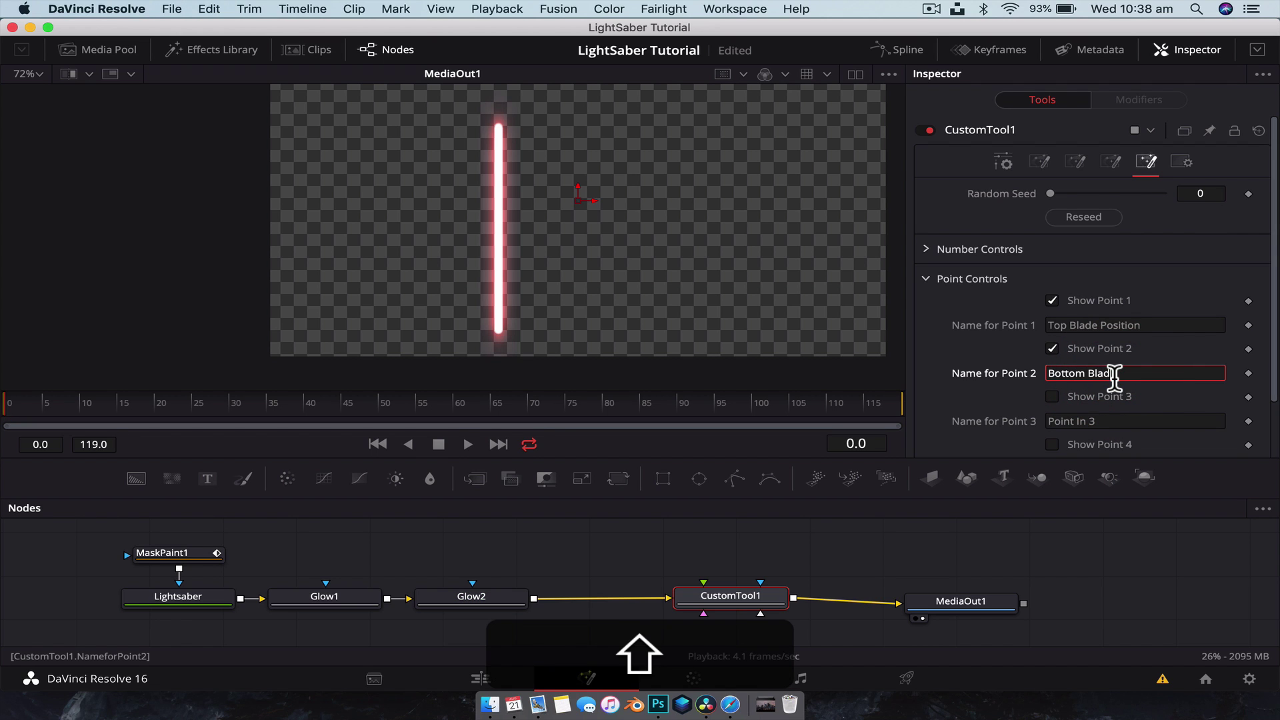
type("ottom Blade Position")
key("Return")
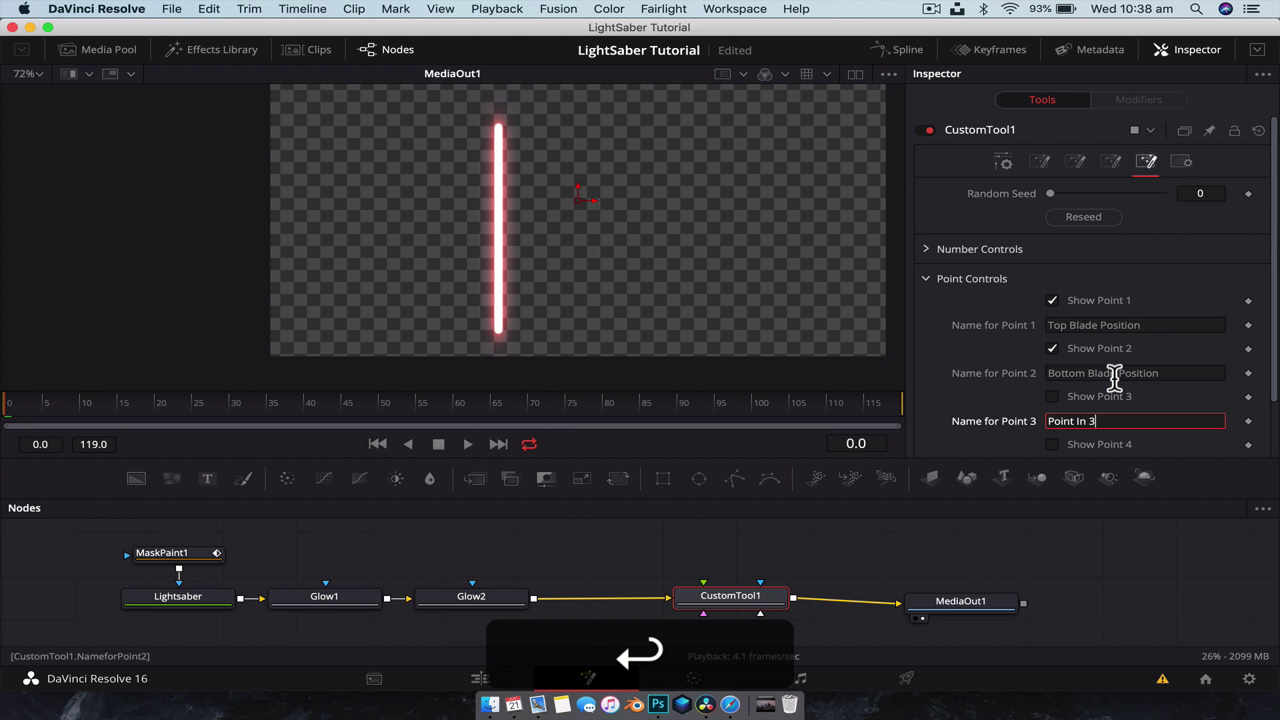
Step: Hide Number 3 through Number 8 in CustomTool1's number controls
left_click(927, 279)
left_click(927, 250)
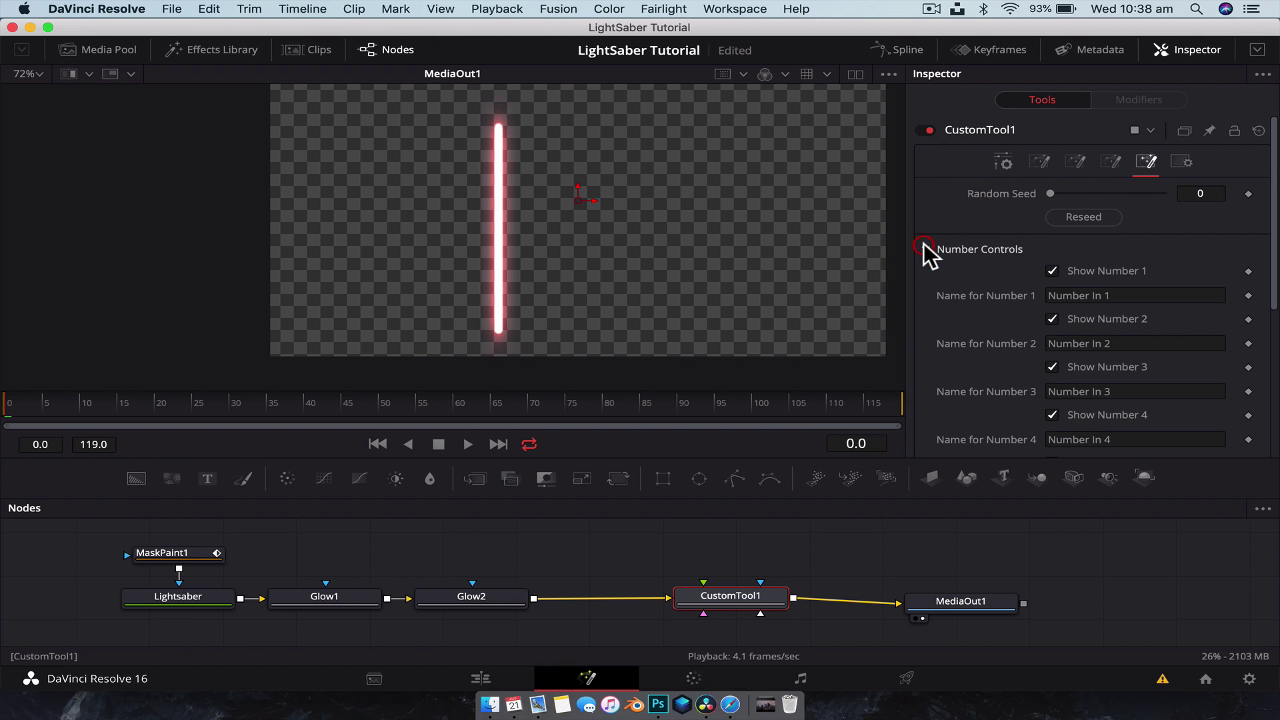
scroll(1049, 345, "down", 1)
left_click(1051, 330)
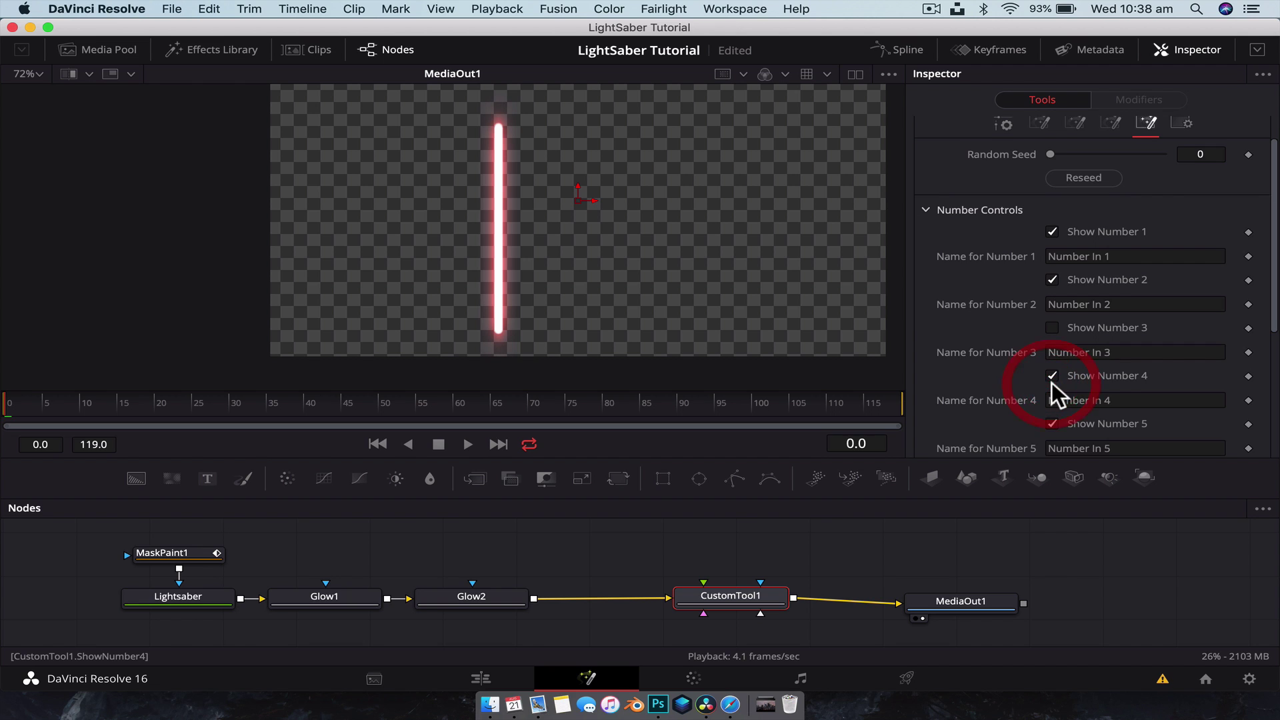
scroll(1051, 382, "down", 1)
left_click(1051, 352)
left_click(1053, 398)
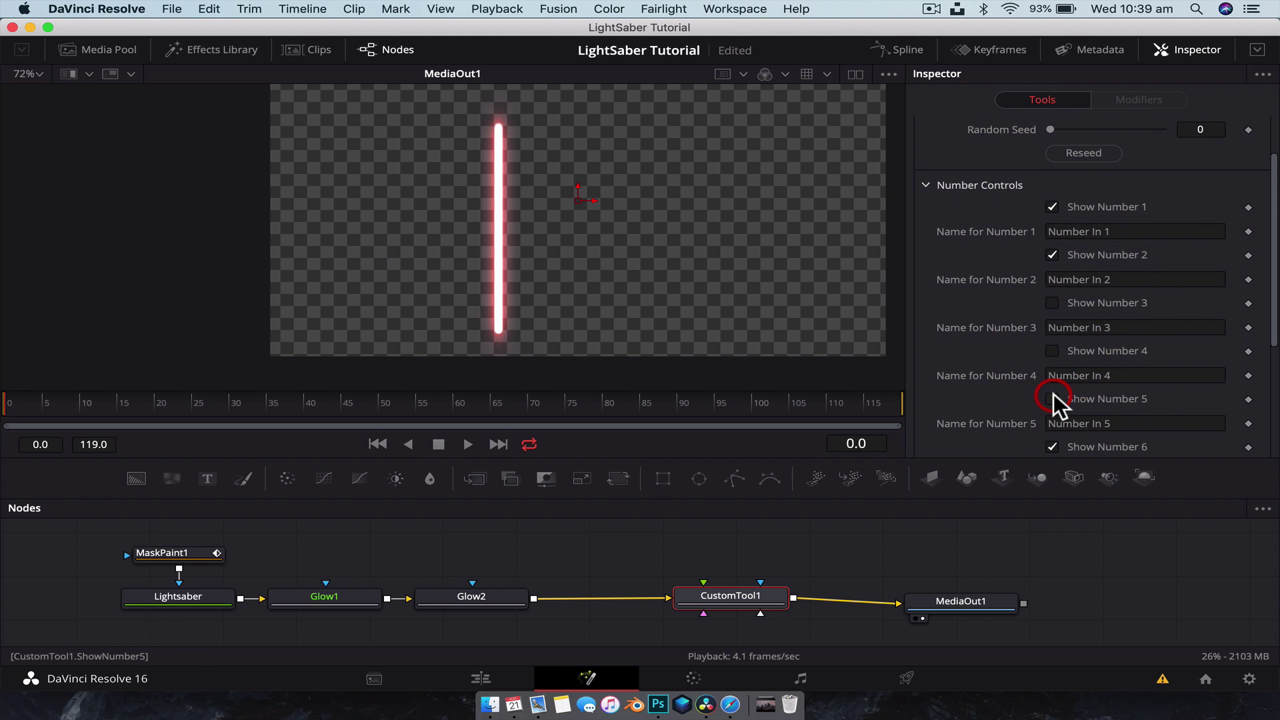
scroll(1054, 395, "down", 1)
left_click(1053, 399)
left_click(1054, 444)
scroll(1054, 442, "down", 2)
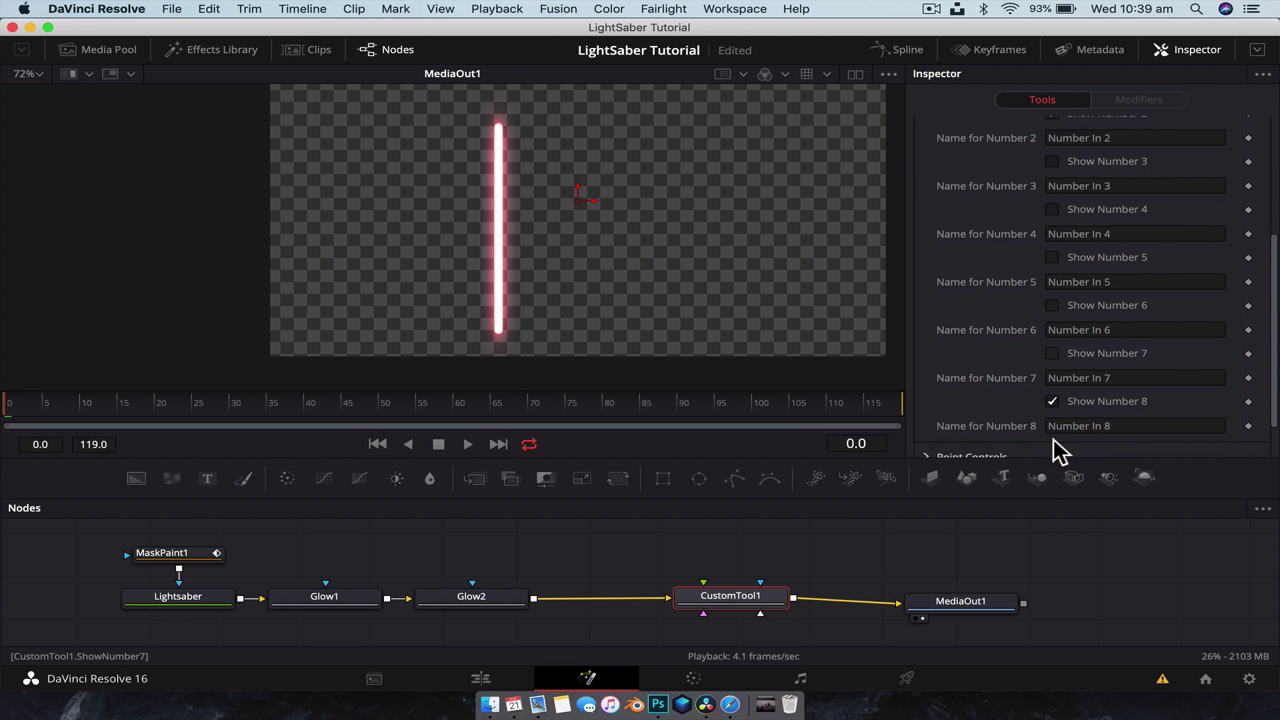
left_click(1052, 404)
Step: Name CustomTool1's Number 1 control "Blade Growth"
scroll(1050, 406, "up", 5)
left_click(1136, 285)
triple_click(1131, 294)
type("B")
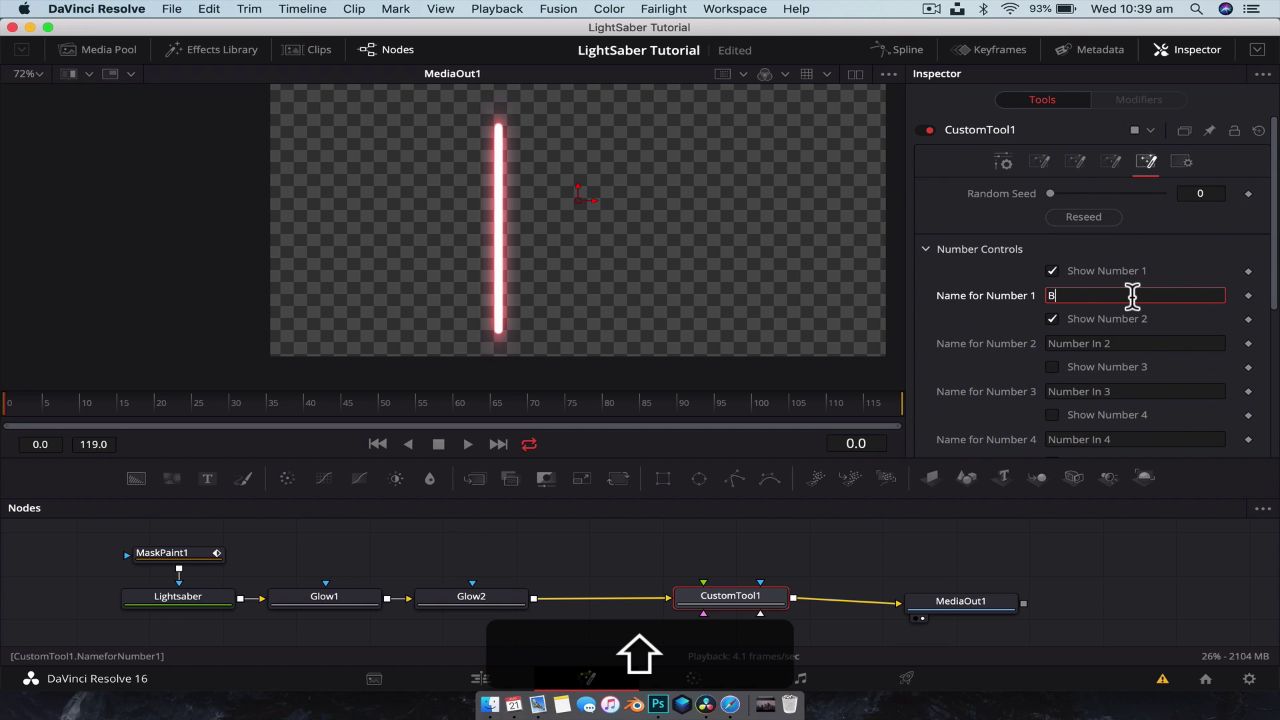
type("lade Growth")
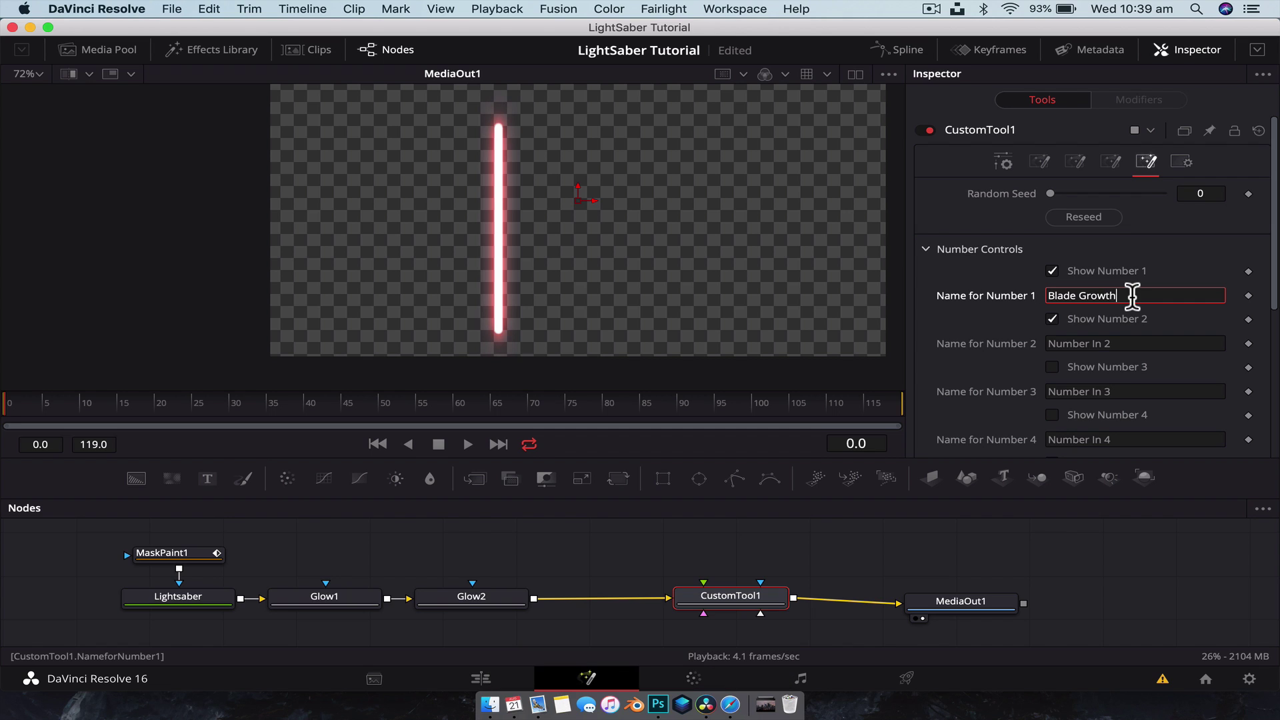
Step: Name CustomTool1's Number 2 control "Blade Colour"
left_click(1137, 337)
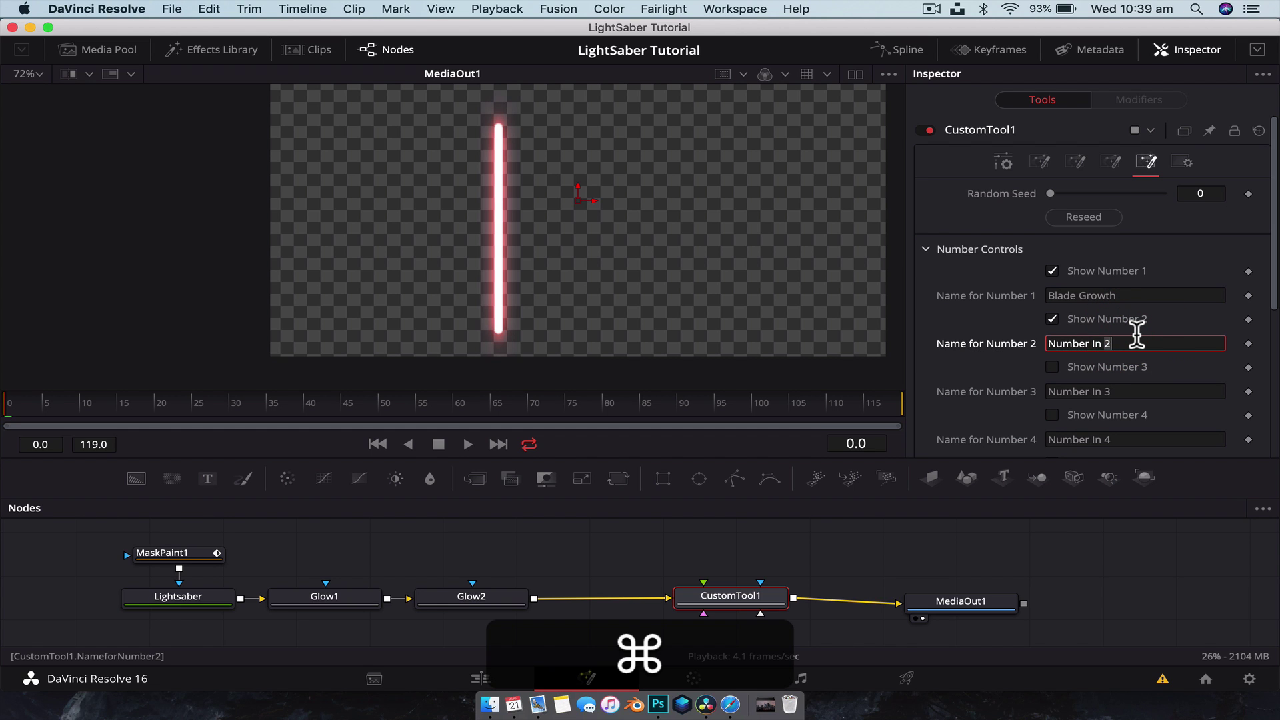
key("shift+super+Left")
type("Blad")
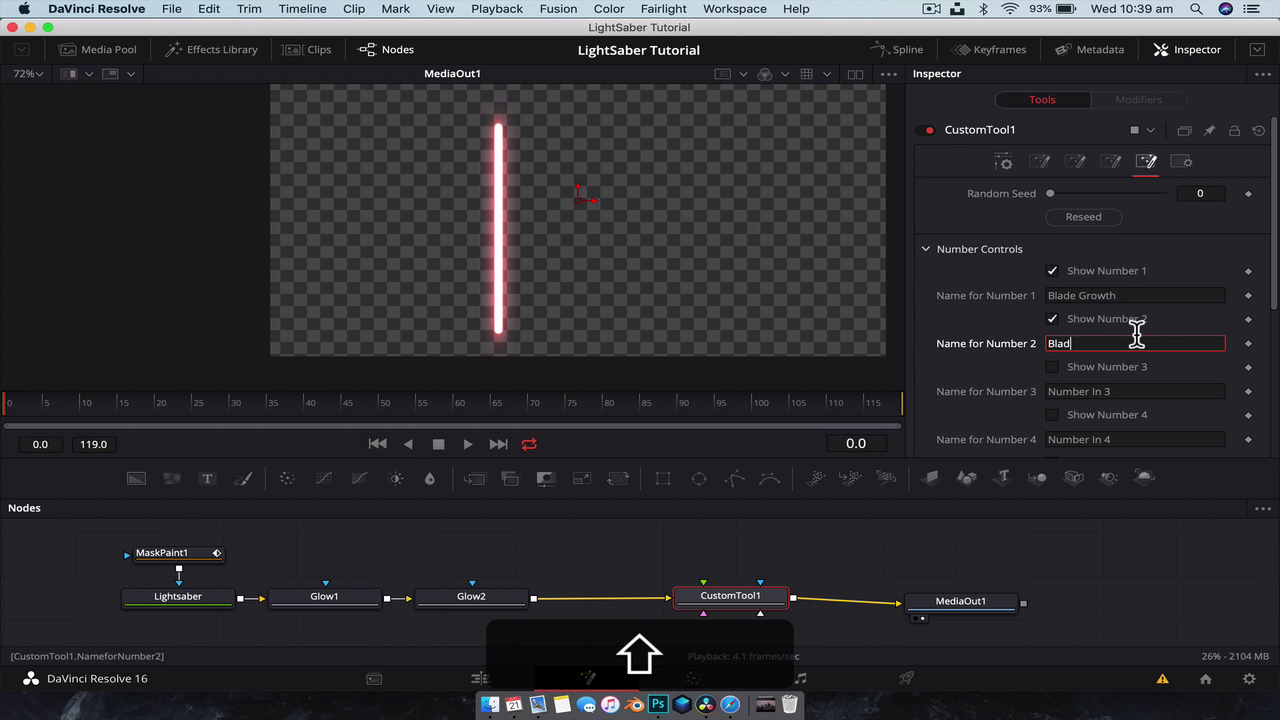
type("e Colour")
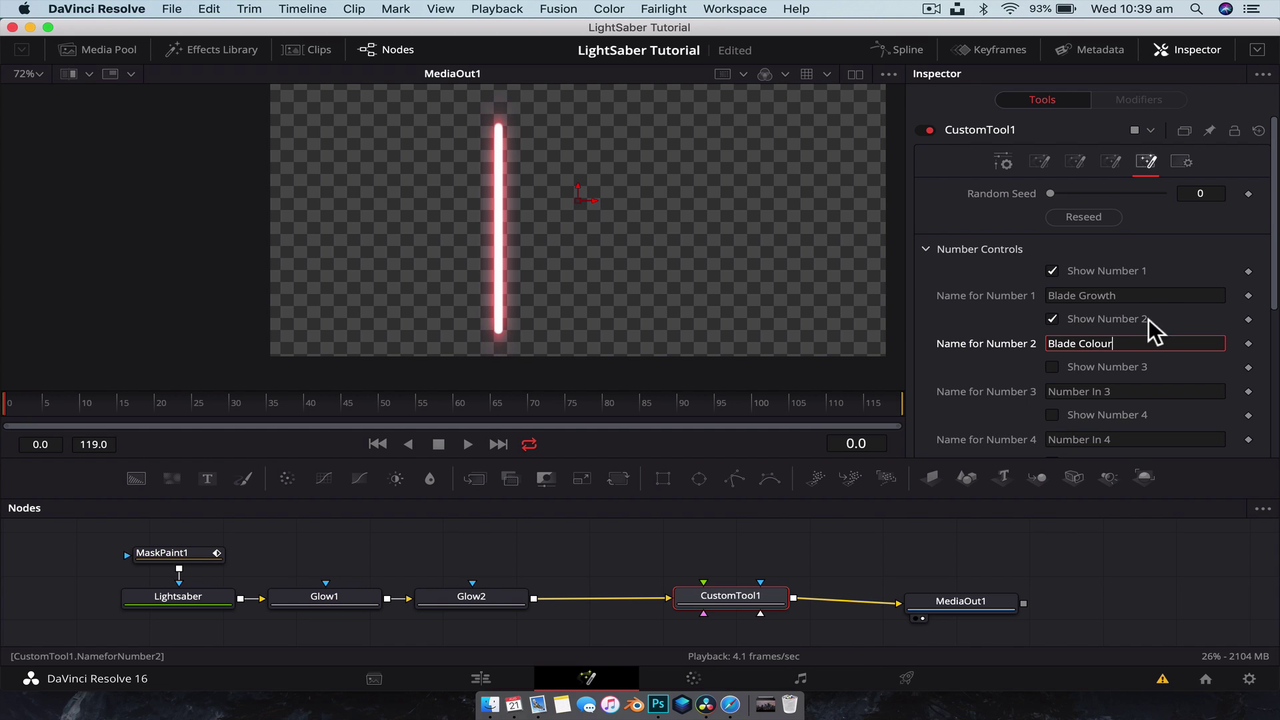
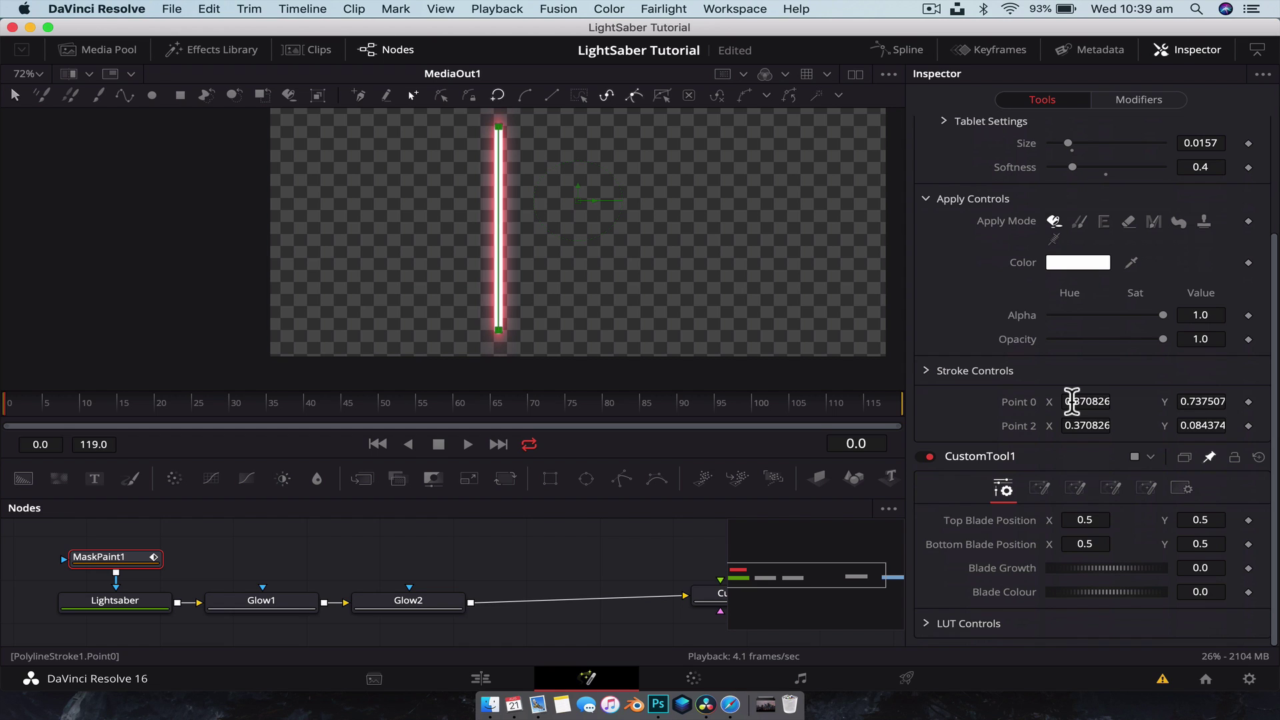
mouse_move(1071, 401)
left_mouse_down()
mouse_move(1186, 400)
mouse_move(1071, 401)
left_mouse_up()
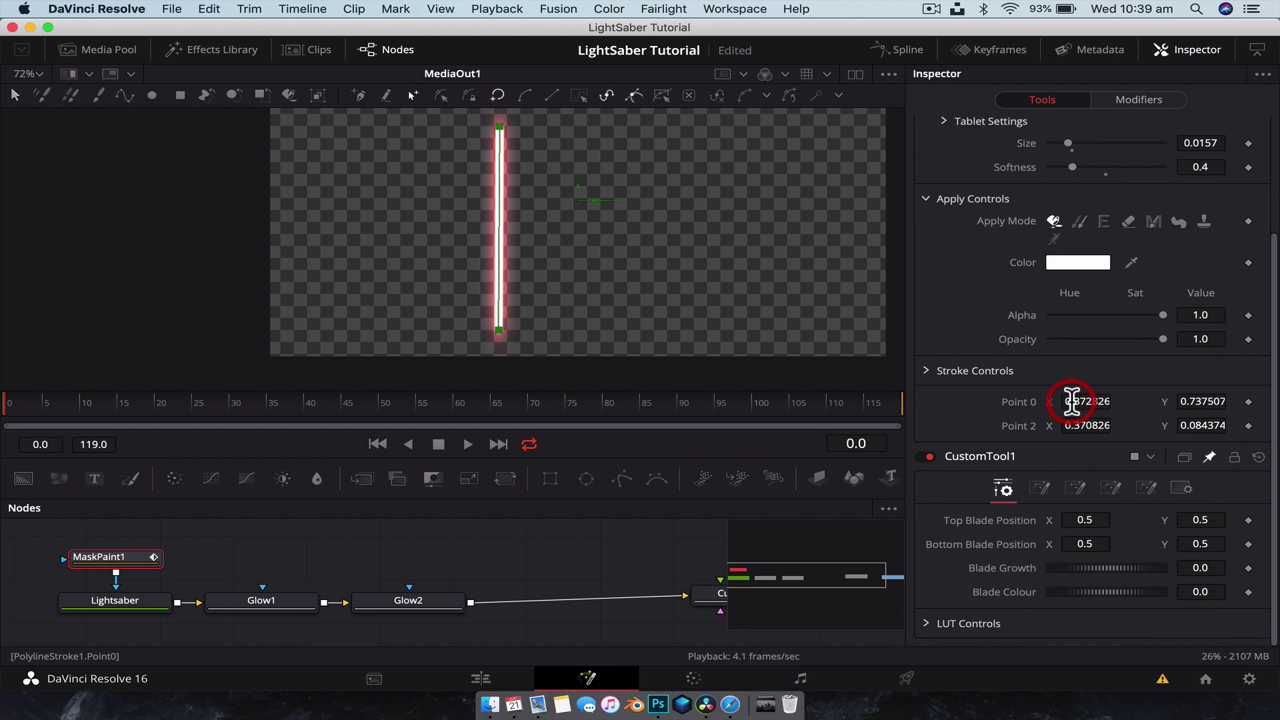
key("super+z")
key("super+z")
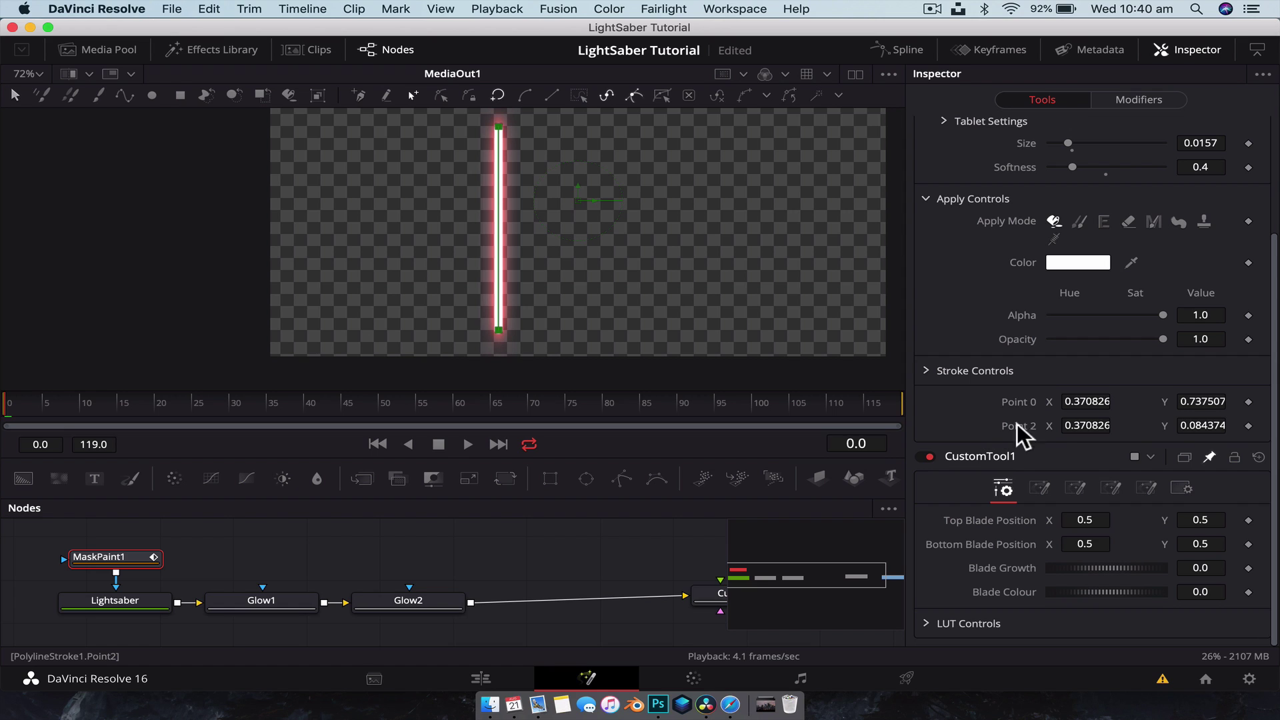
Step: Link the stroke's Point 0 to CustomTool1's Top Blade Position with the expression CustomTool1.PointIn1
left_click(1093, 401)
type("=")
key("Return")
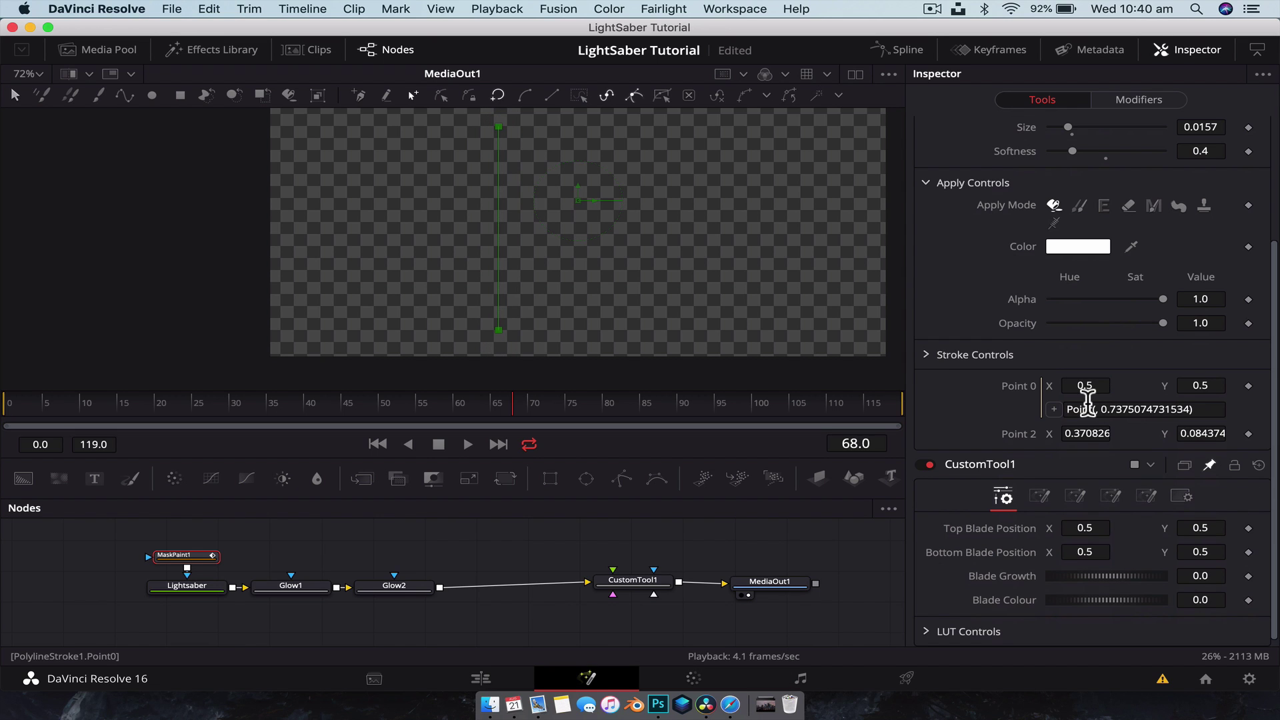
left_click_drag(1055, 408, 993, 526)
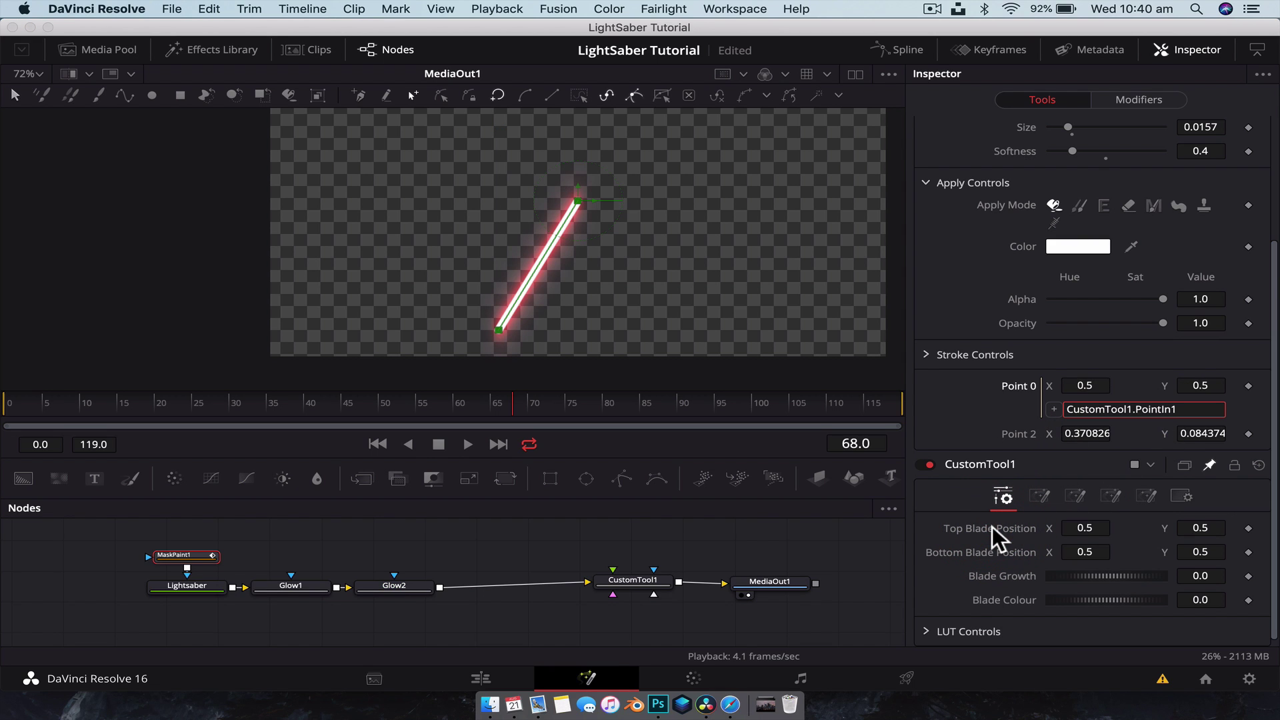
key("Return")
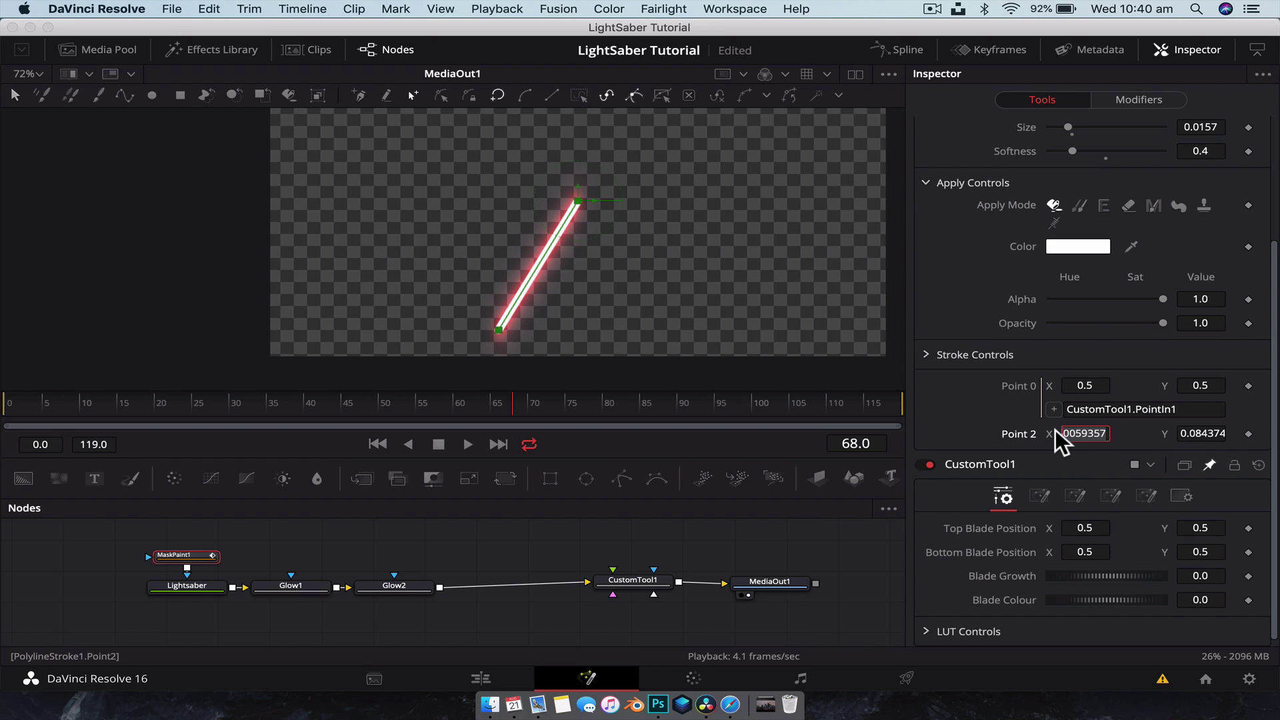
Step: Link the stroke's Point 2 to CustomTool1's Bottom Blade Position with the expression CustomTool1.PointIn2
type("=")
key("Return")
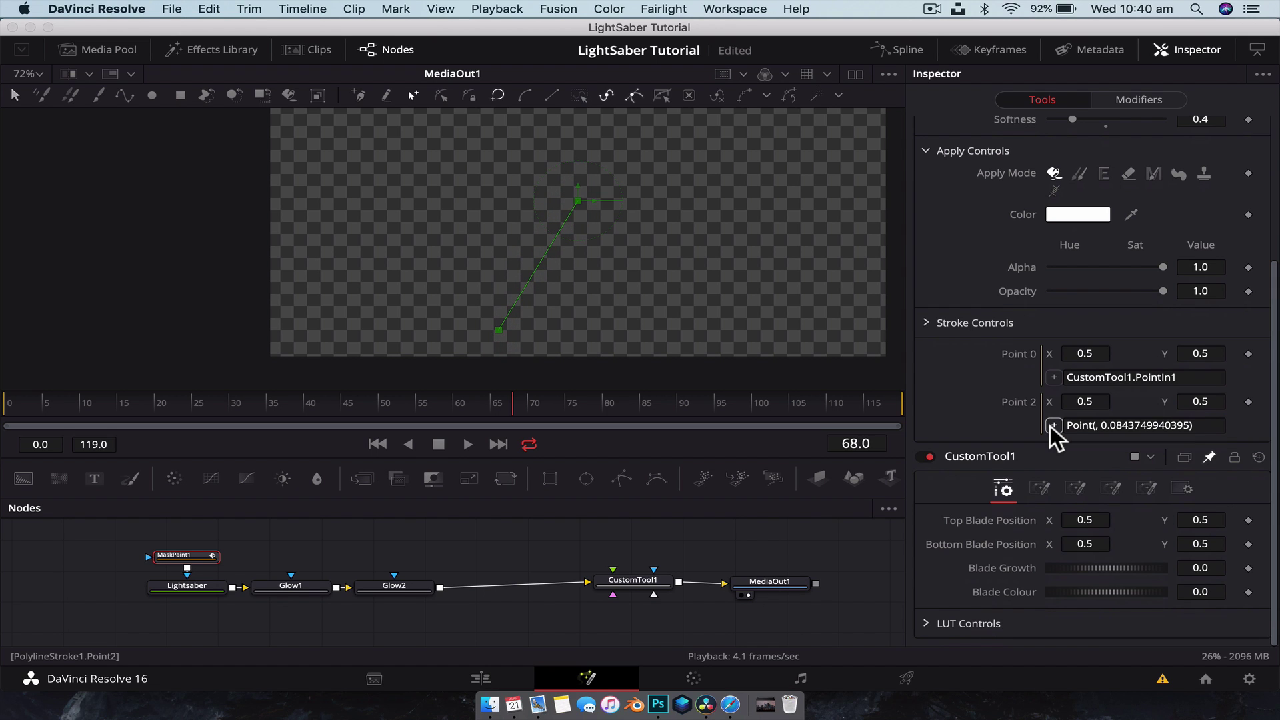
left_click_drag(1052, 427, 998, 546)
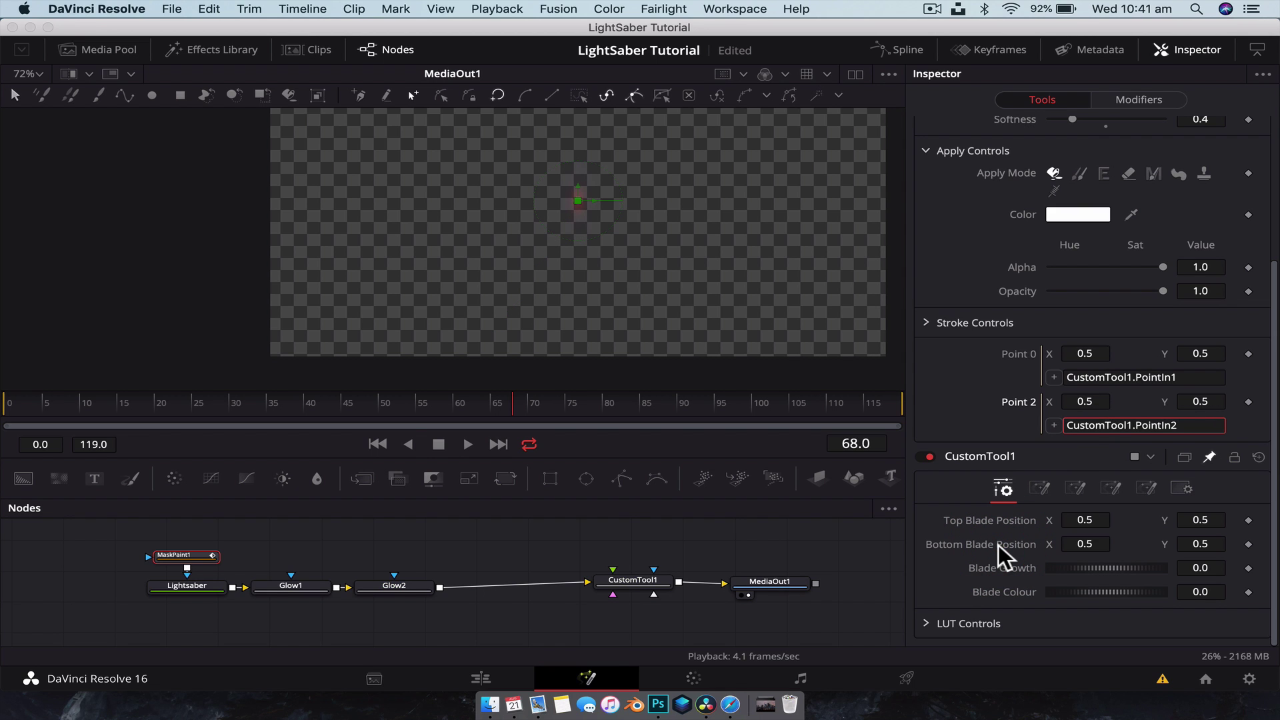
key("Return")
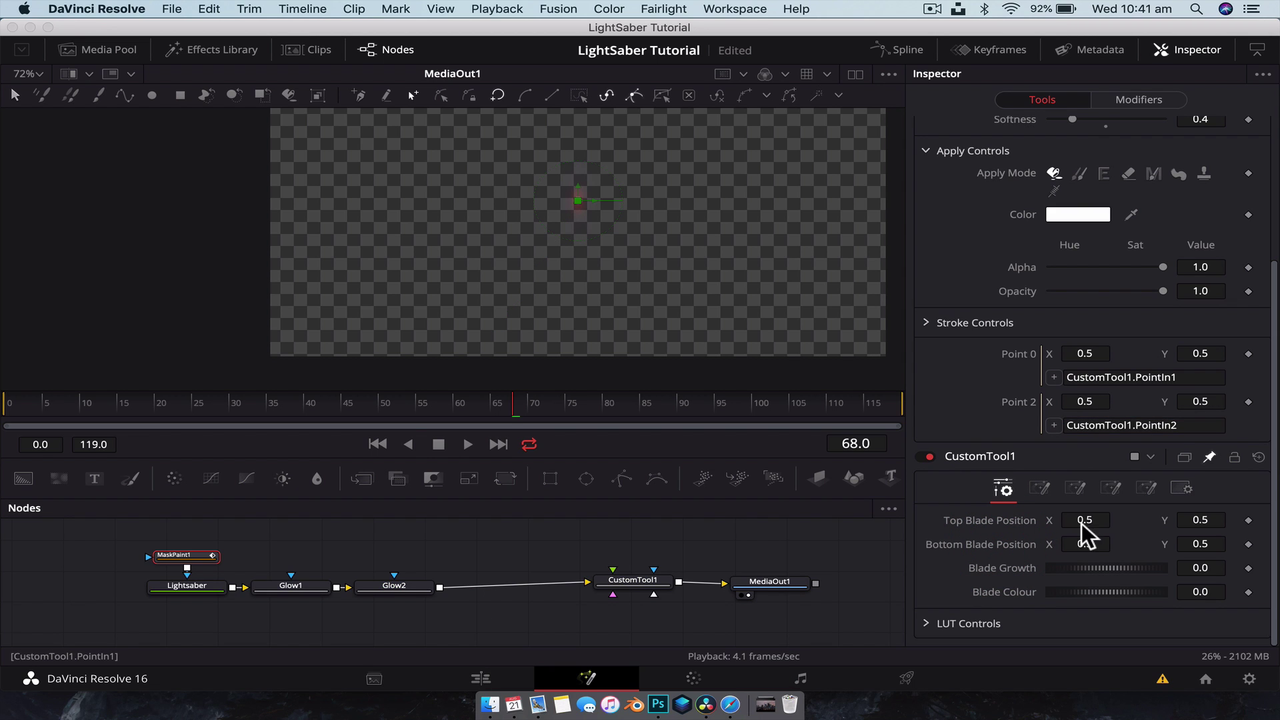
Step: Use CustomTool1's position controls to place the blade's top at about X 0.367, Y 0.718 and its bottom at about X 0.364, Y 0.2
left_click(1011, 517)
mouse_move(1099, 517)
left_mouse_down()
mouse_move(1072, 519)
mouse_move(1099, 519)
left_mouse_up()
left_click(632, 578)
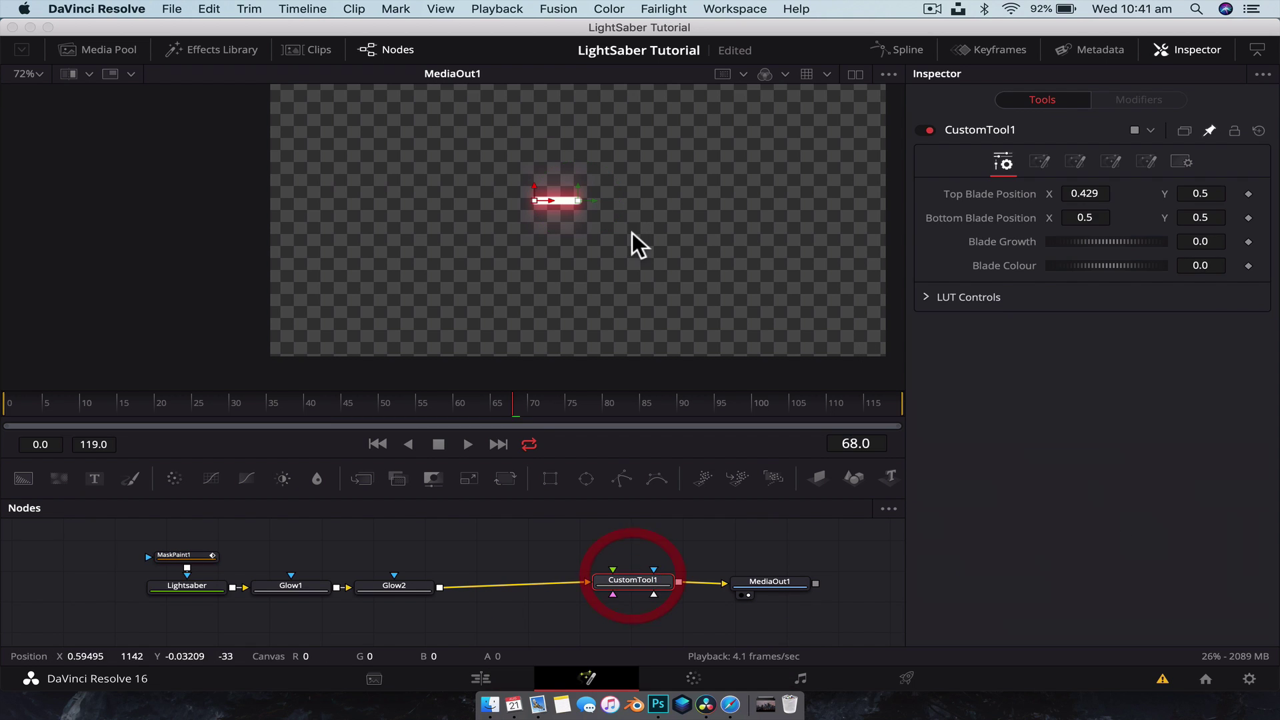
left_click_drag(577, 201, 496, 288)
left_click_drag(534, 200, 496, 131)
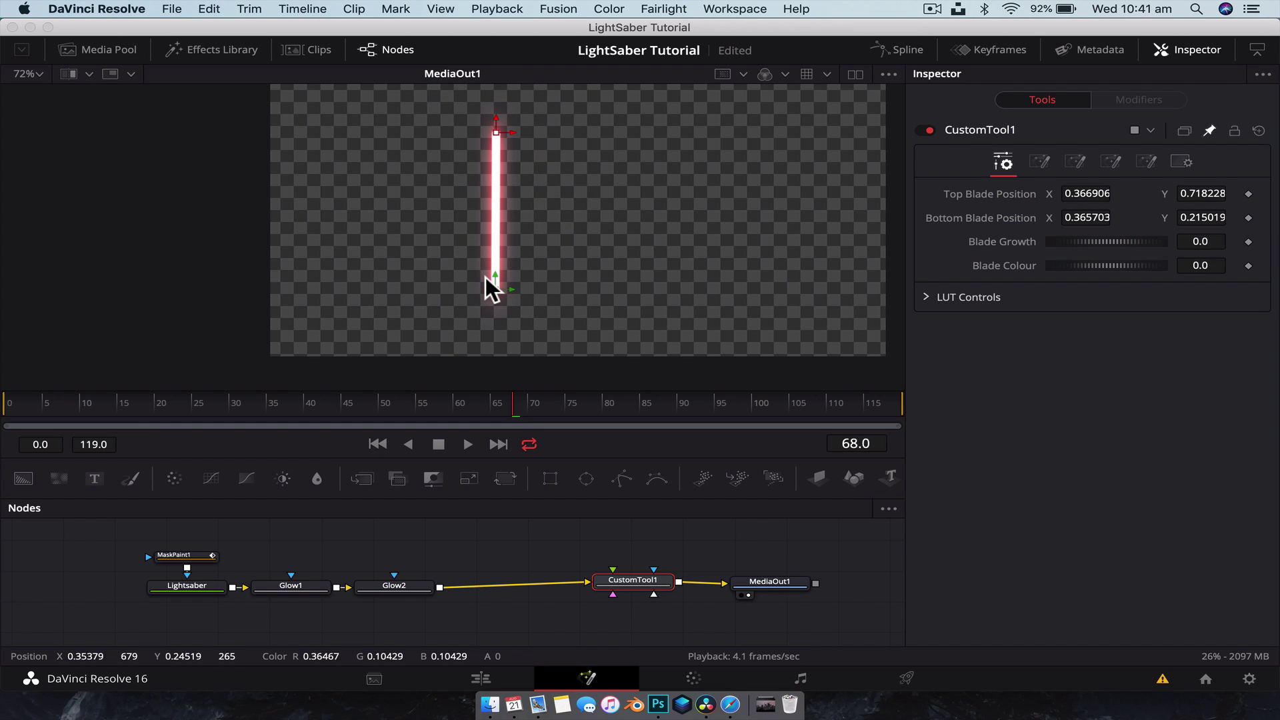
mouse_move(500, 291)
left_mouse_down()
mouse_move(574, 270)
mouse_move(484, 302)
mouse_move(427, 252)
mouse_move(495, 292)
left_mouse_up()
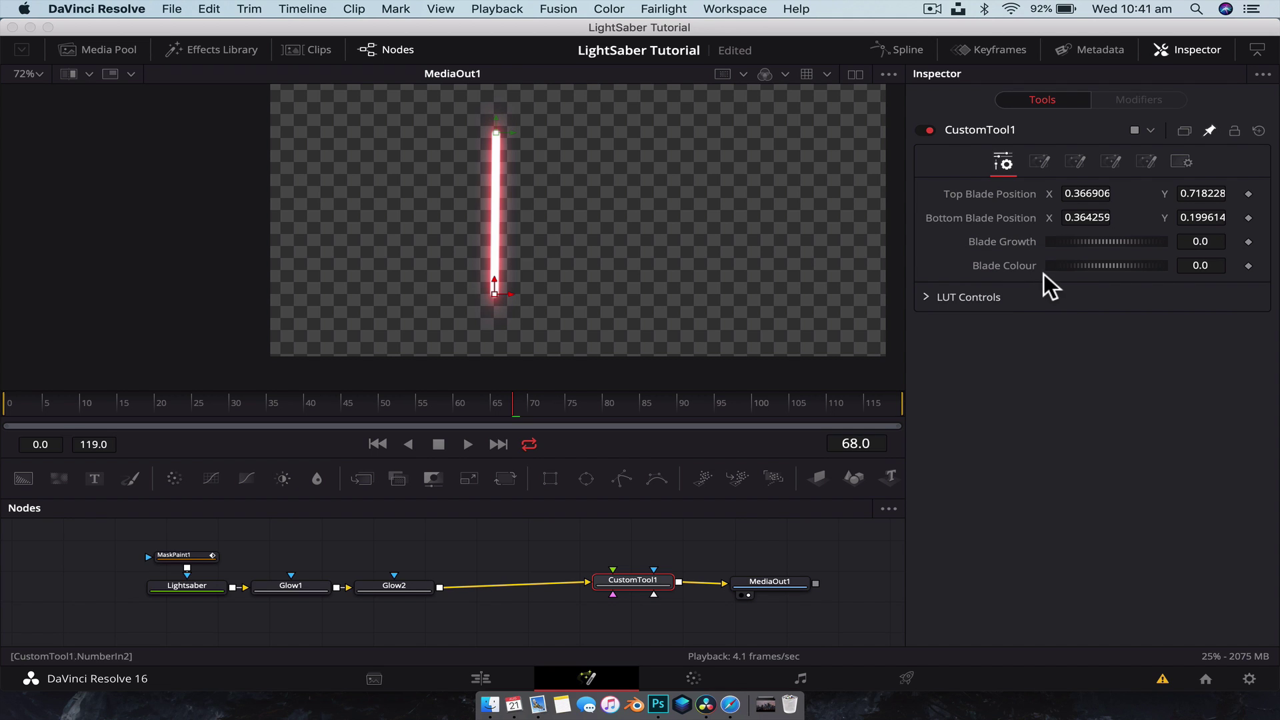
Step: Link MaskPaint1's stroke Write On Start to CustomTool1's Blade Growth with the expression CustomTool1.NumberIn1
left_click(175, 555)
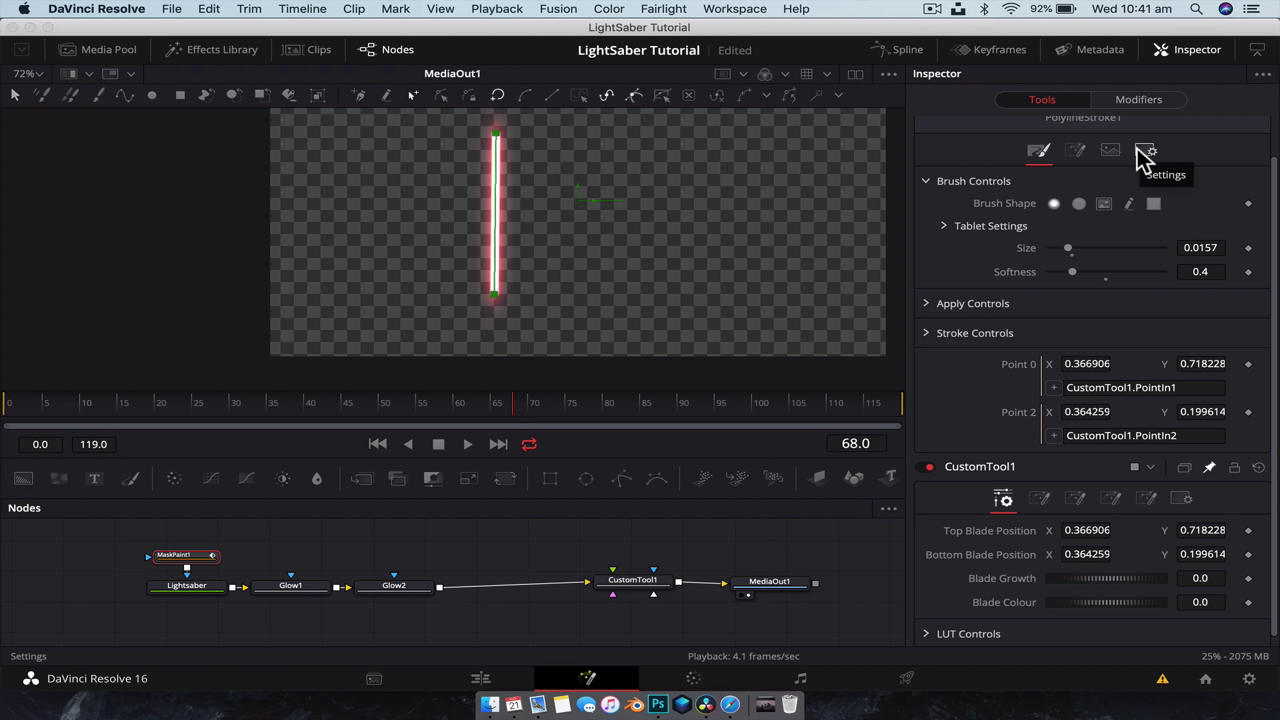
left_click(926, 329)
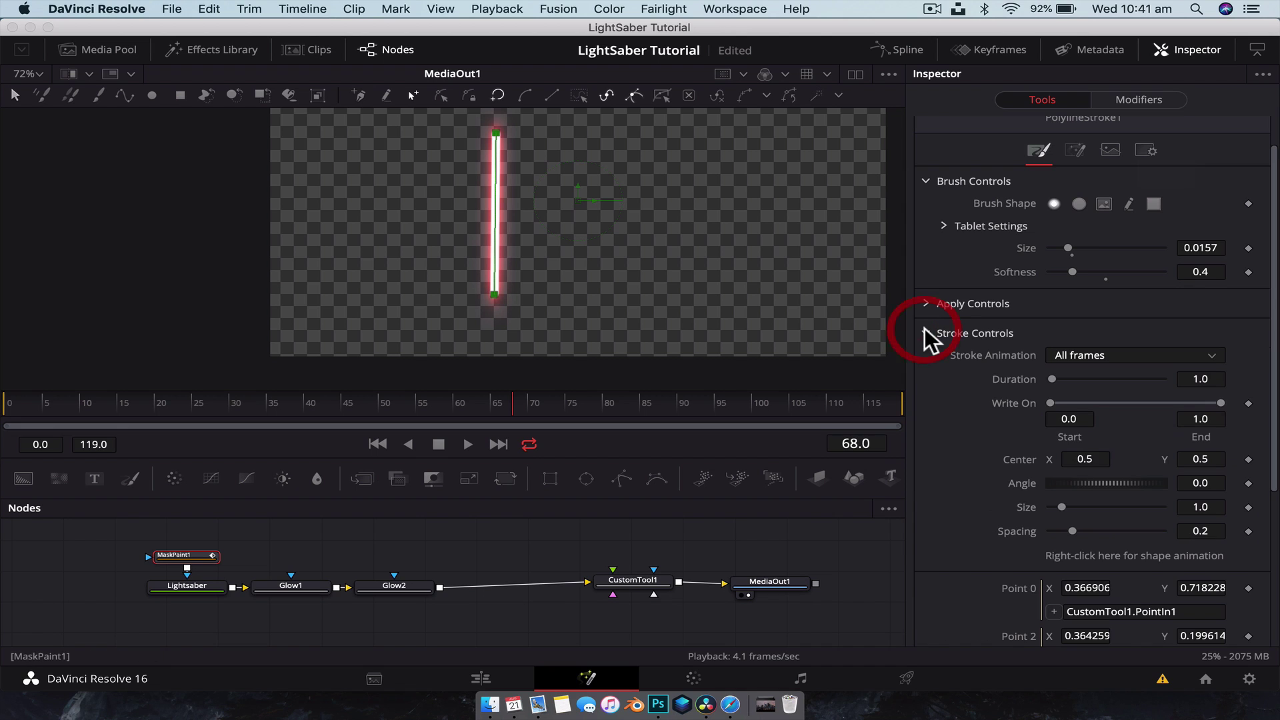
left_click_drag(1219, 402, 1251, 403)
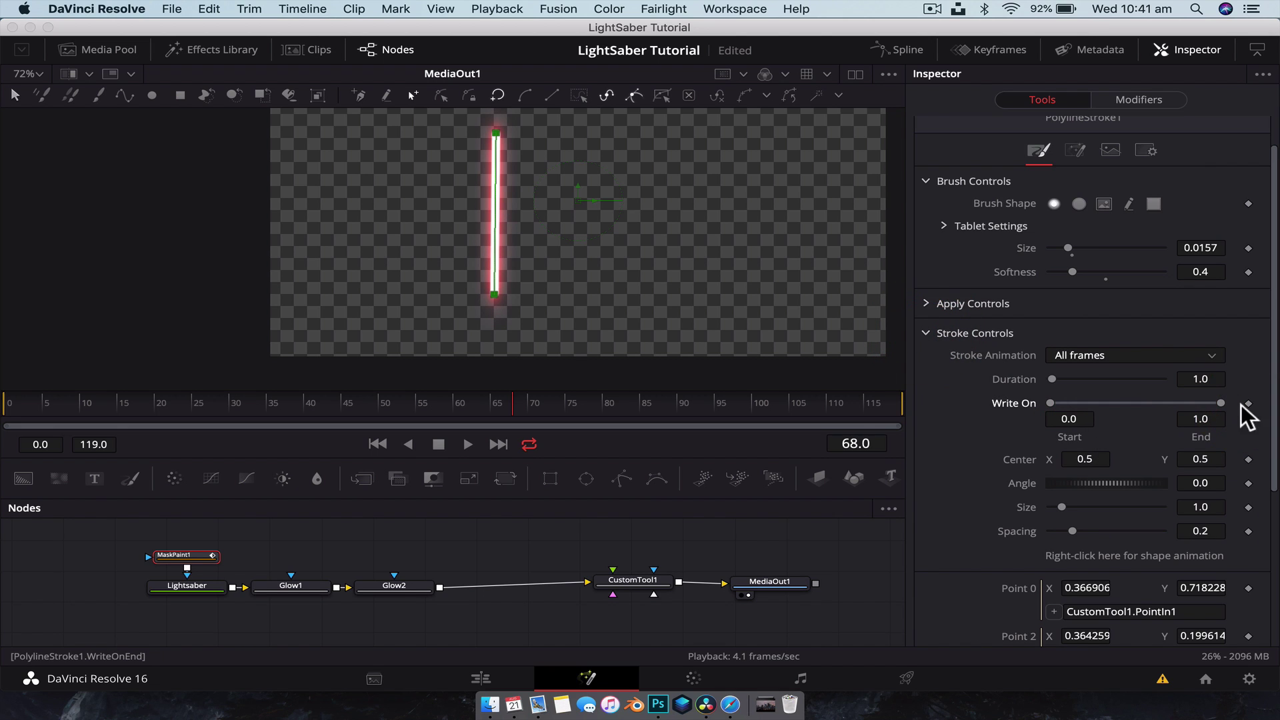
left_click(1087, 418)
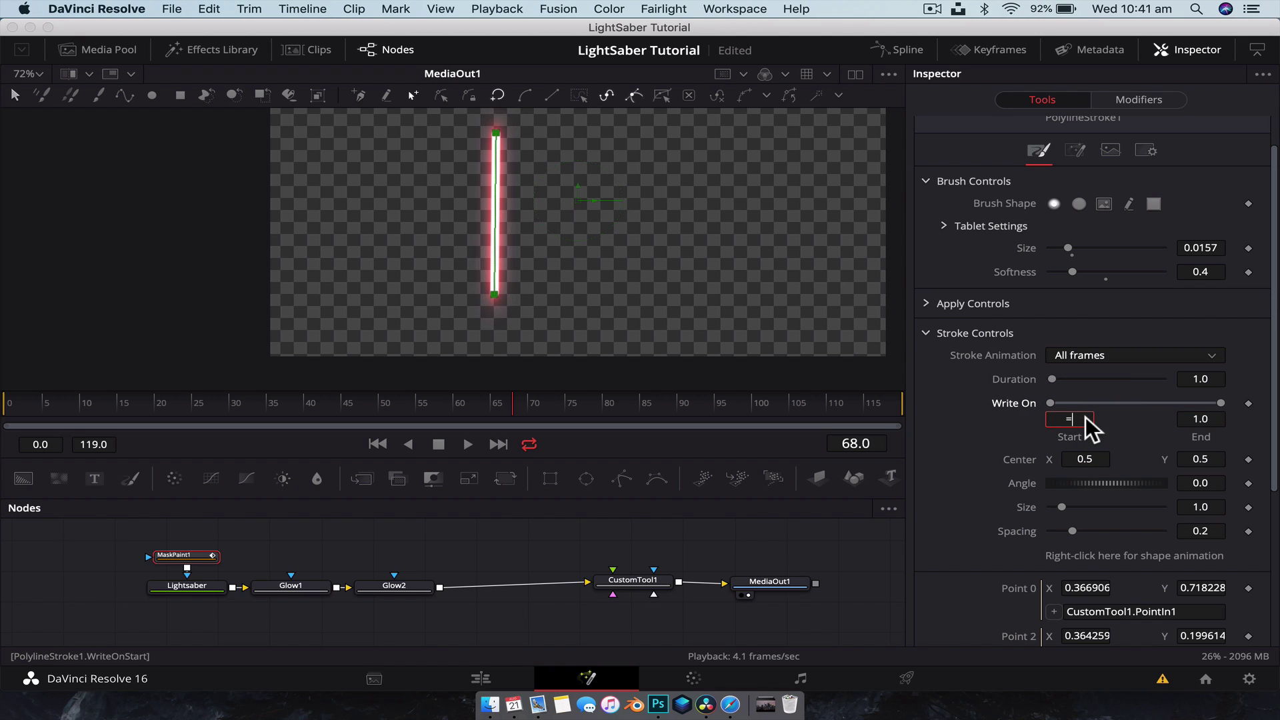
key("Return")
scroll(1034, 490, "down", 5)
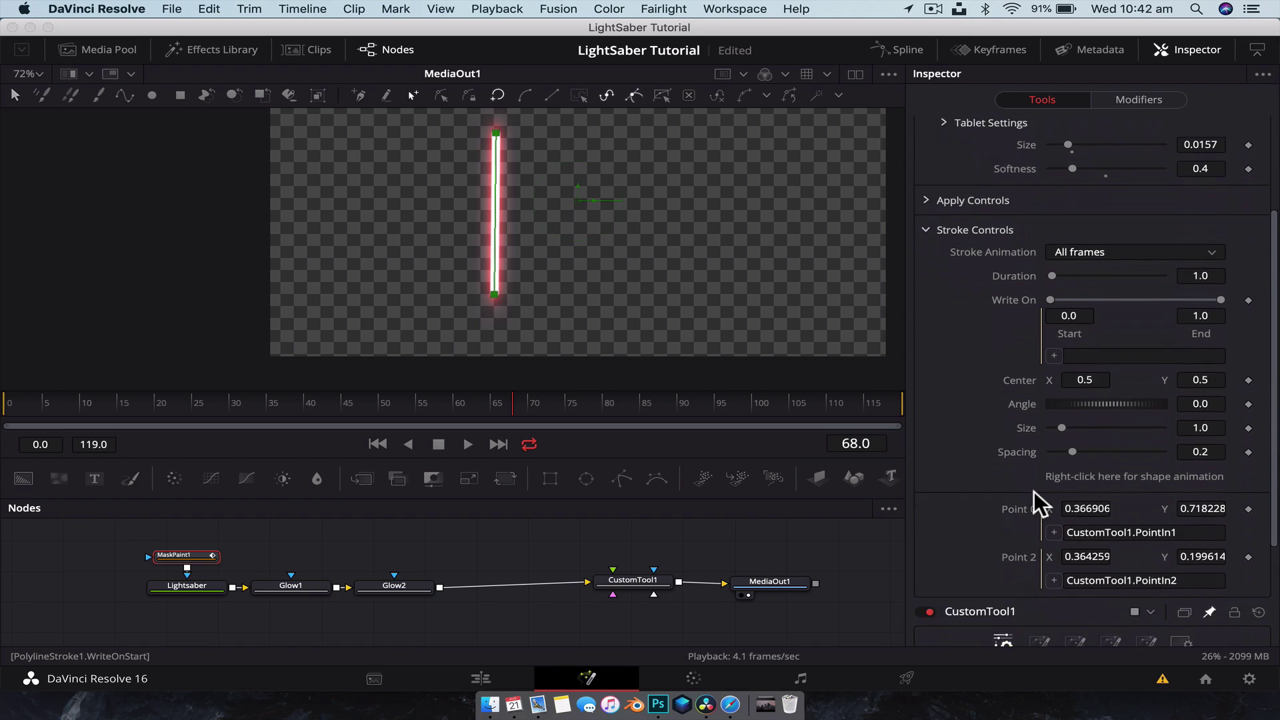
scroll(1034, 490, "down", 2)
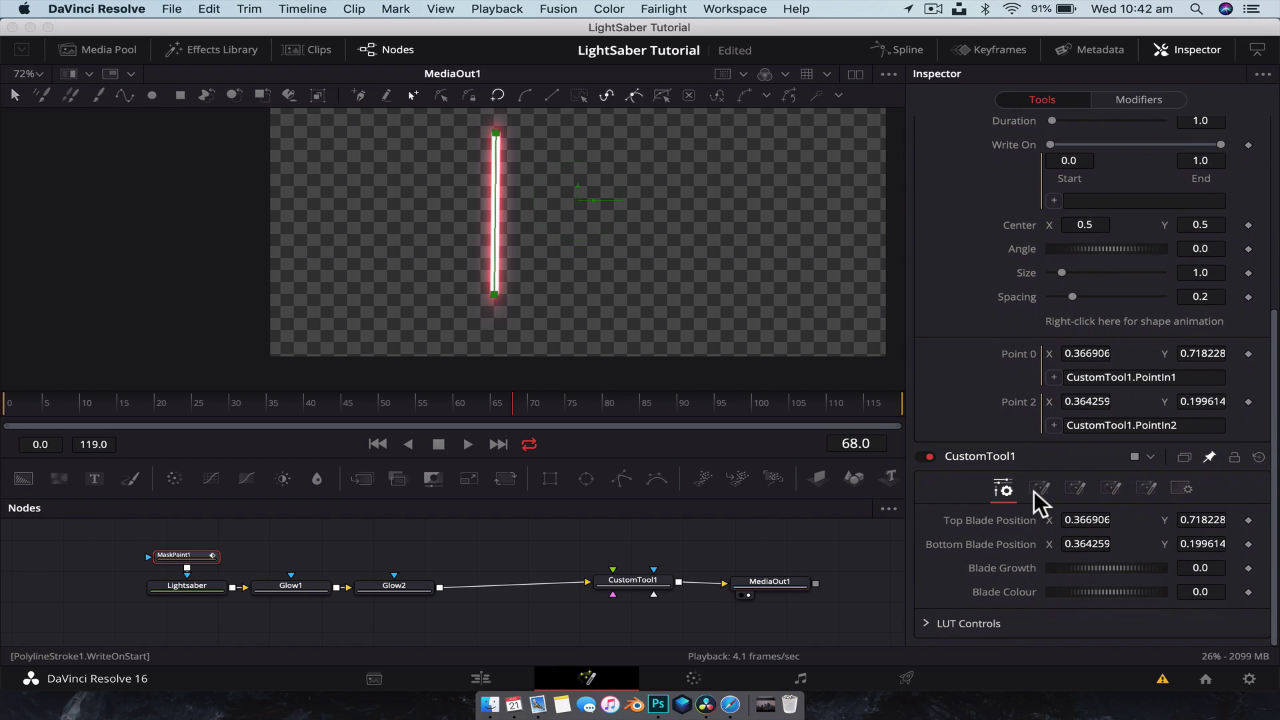
left_click_drag(1054, 198, 1006, 567)
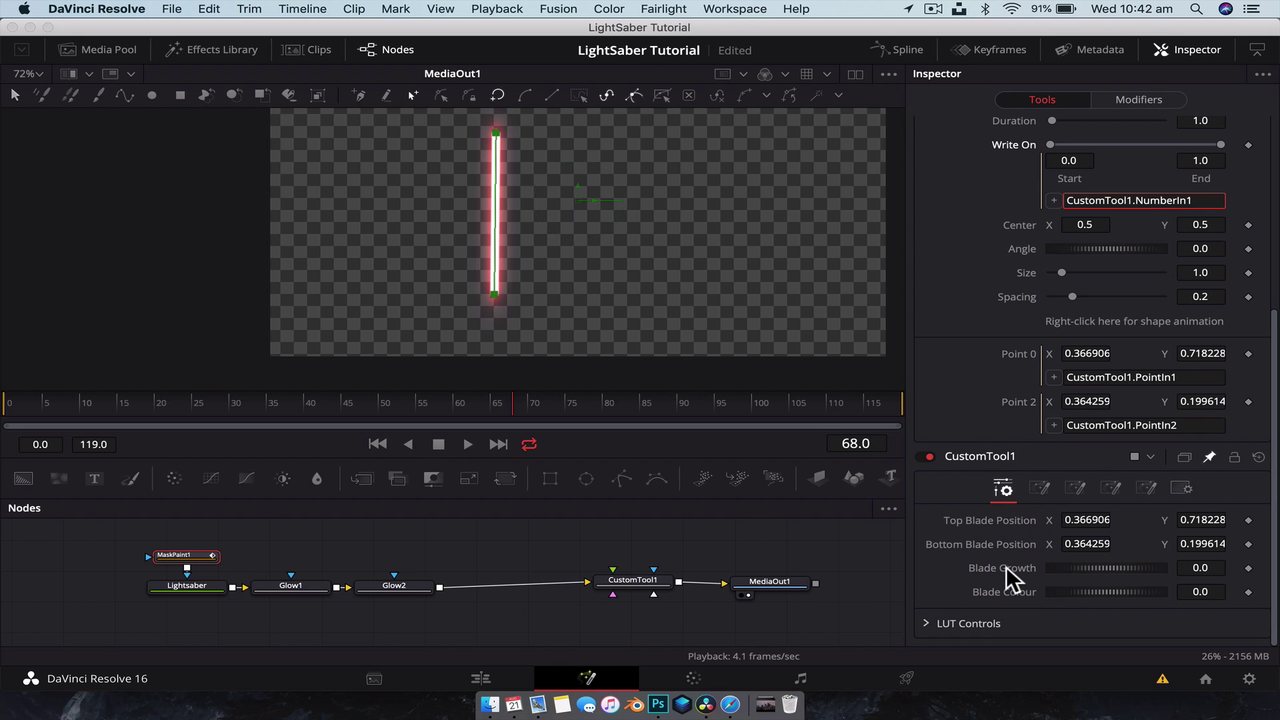
key("Return")
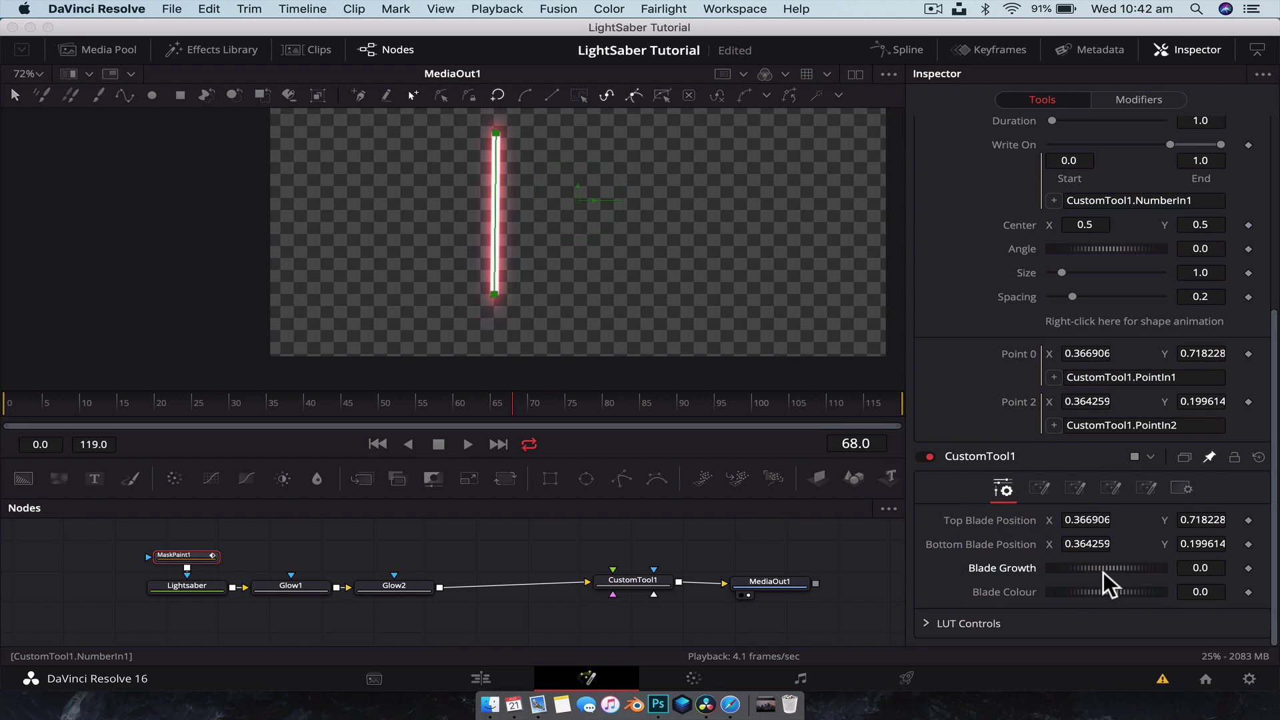
Step: Test the Blade Growth control by raising it to 0.79 and reset it to 0
left_click_drag(1067, 565, 1165, 561)
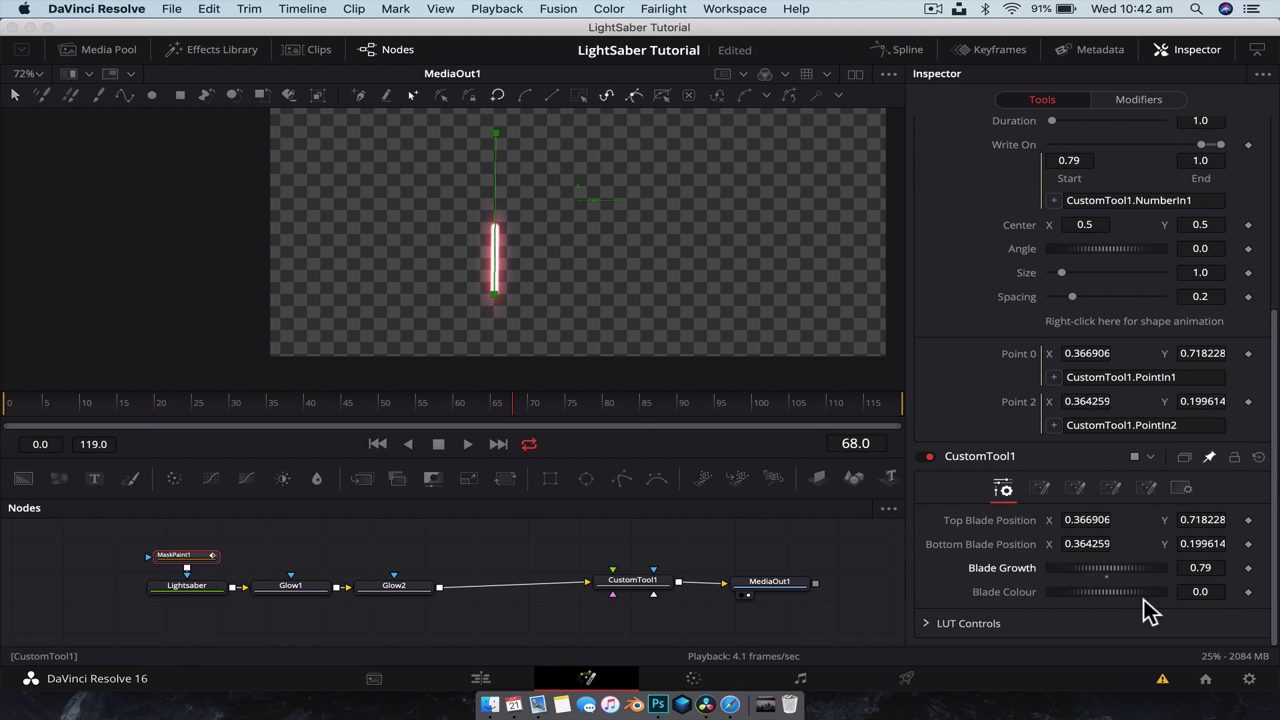
mouse_move(1079, 568)
left_mouse_down()
mouse_move(1117, 570)
mouse_move(1054, 567)
left_mouse_up()
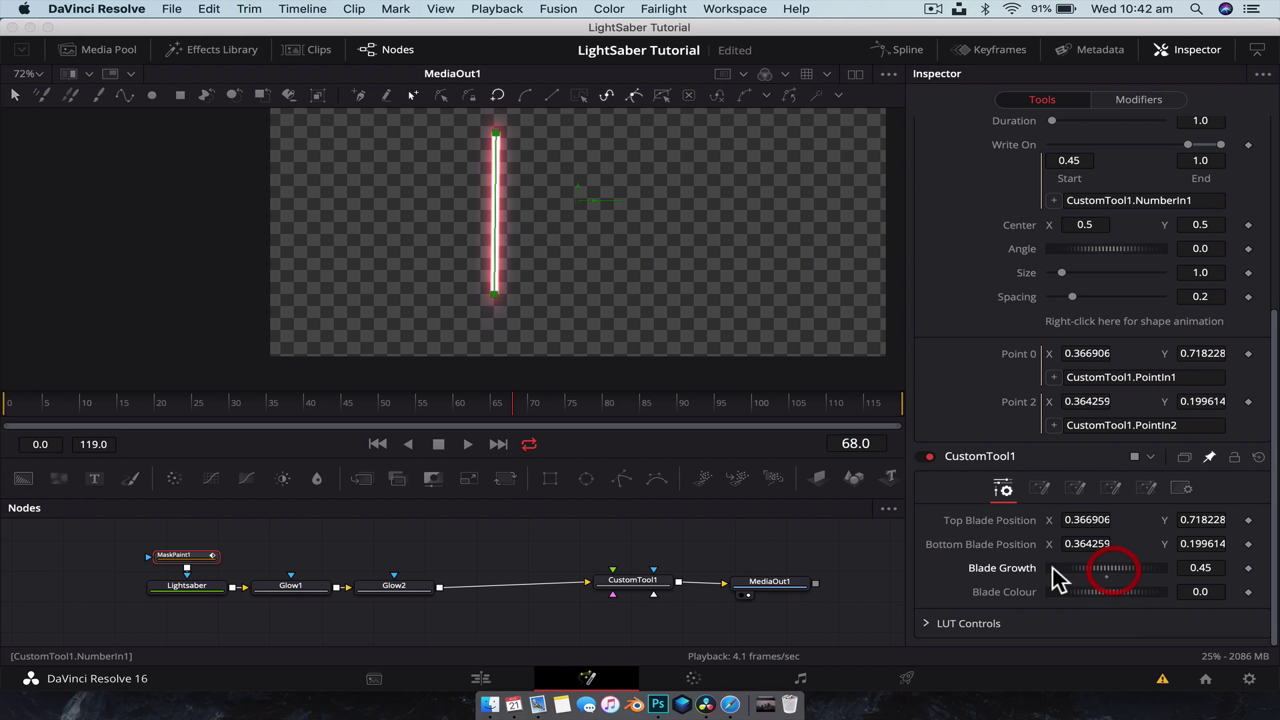
double_click(1107, 574)
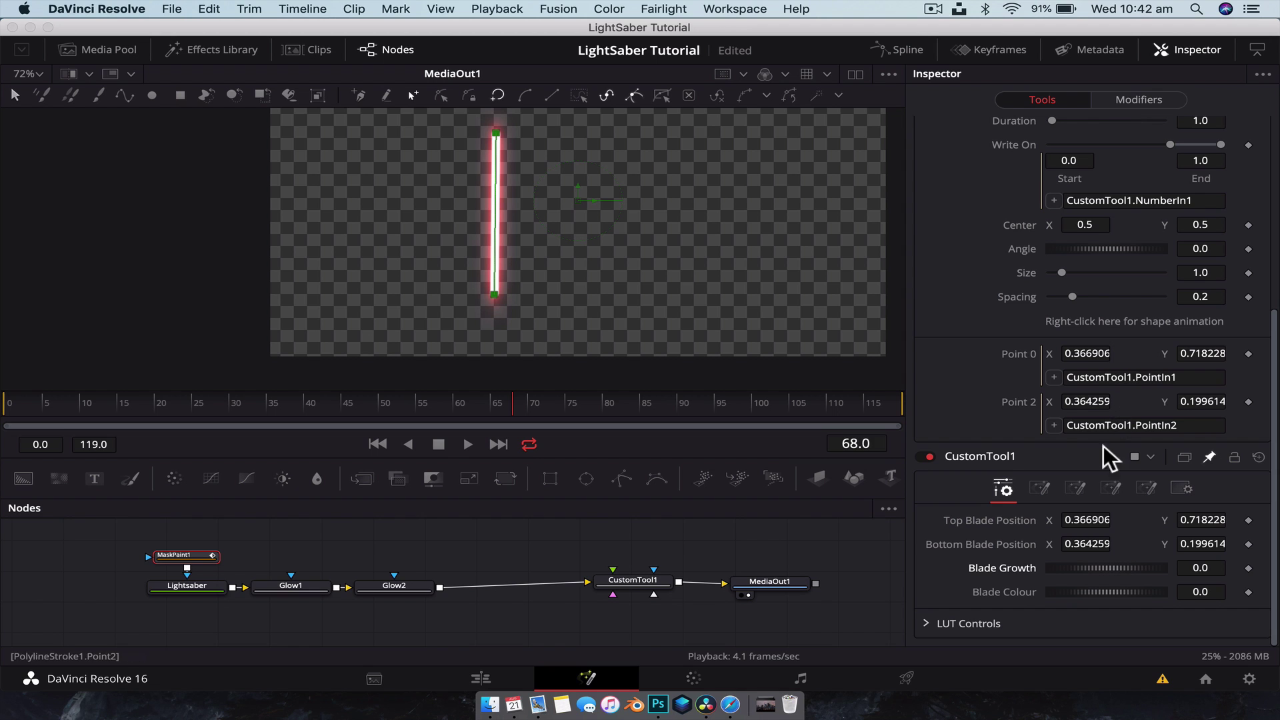
Step: Insert a Color Corrector between Glow2 and CustomTool1, and move the upstream nodes with it farther away from CustomTool1
left_click(447, 610)
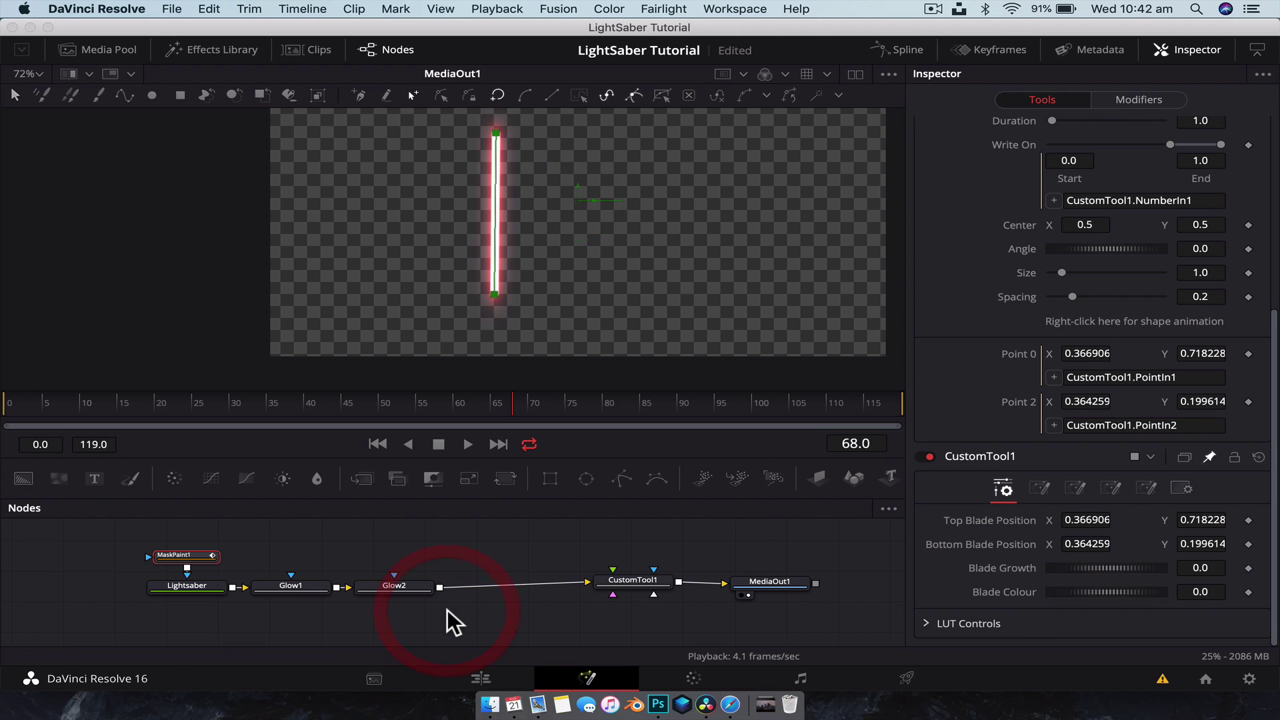
left_click_drag(306, 528, 421, 591)
left_click(395, 548)
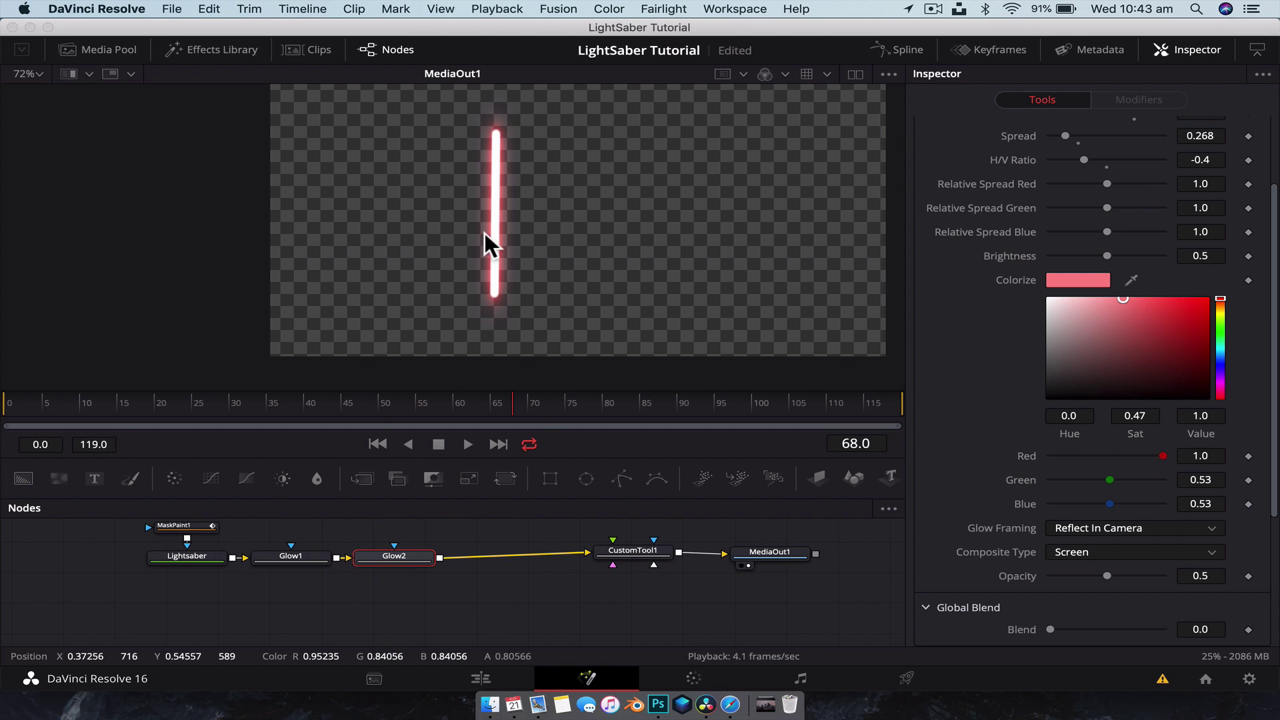
left_click(290, 555)
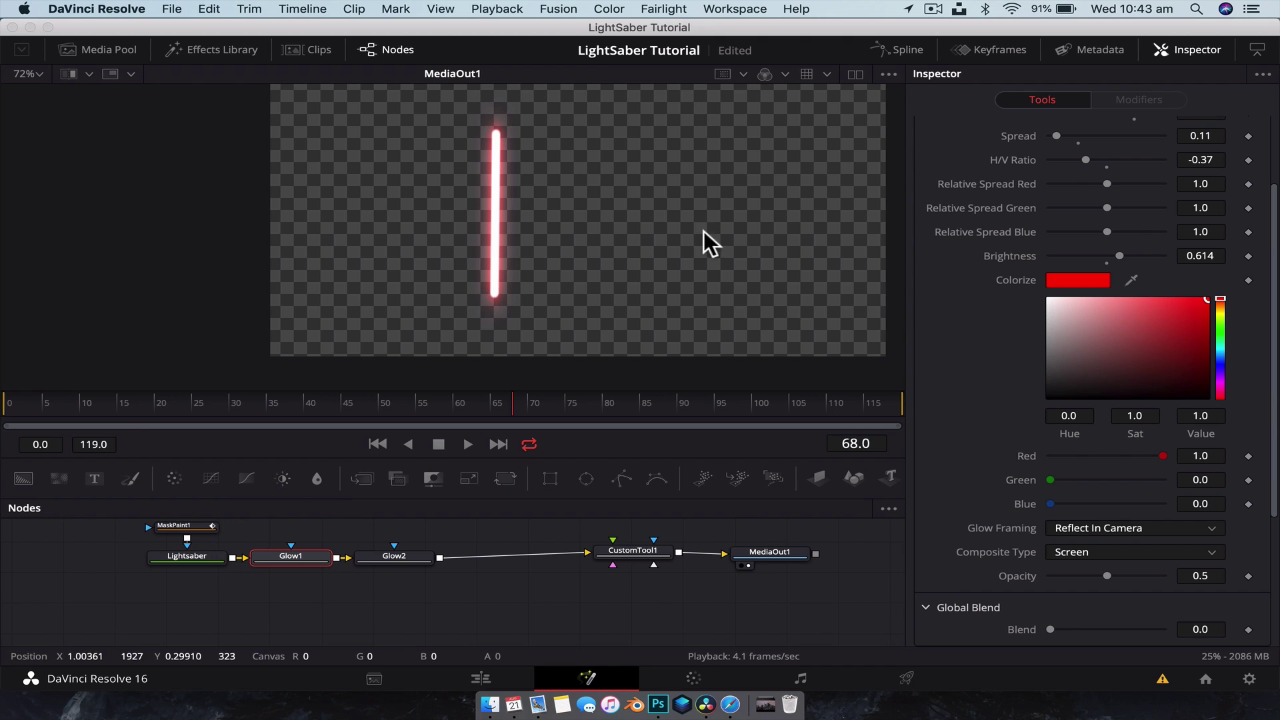
left_click(435, 618)
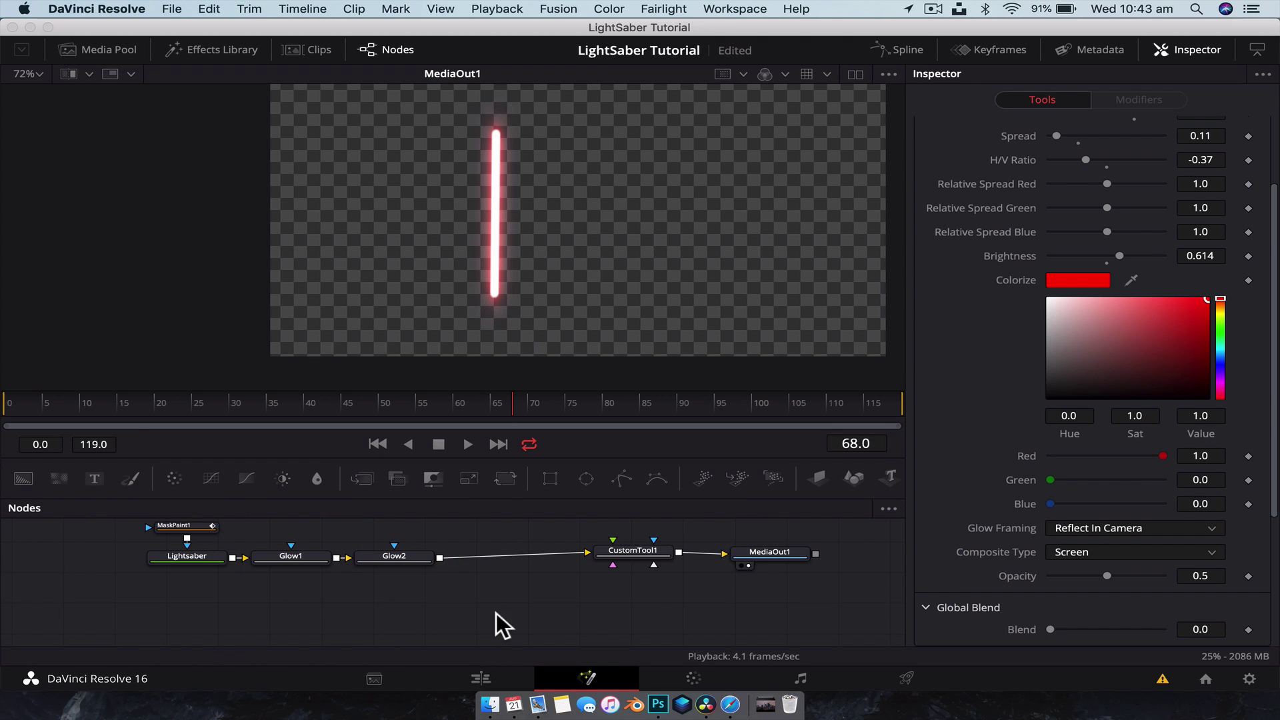
left_click_drag(498, 600, 426, 623)
left_click(334, 581)
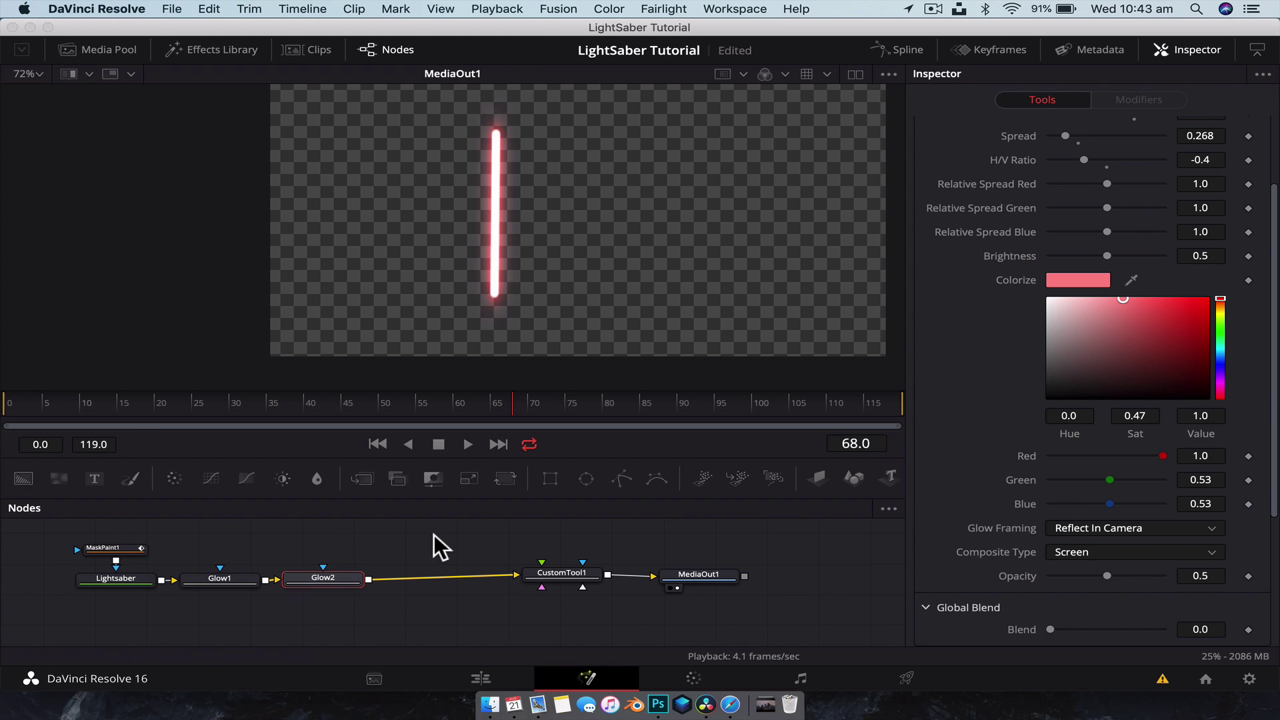
key("shift+space")
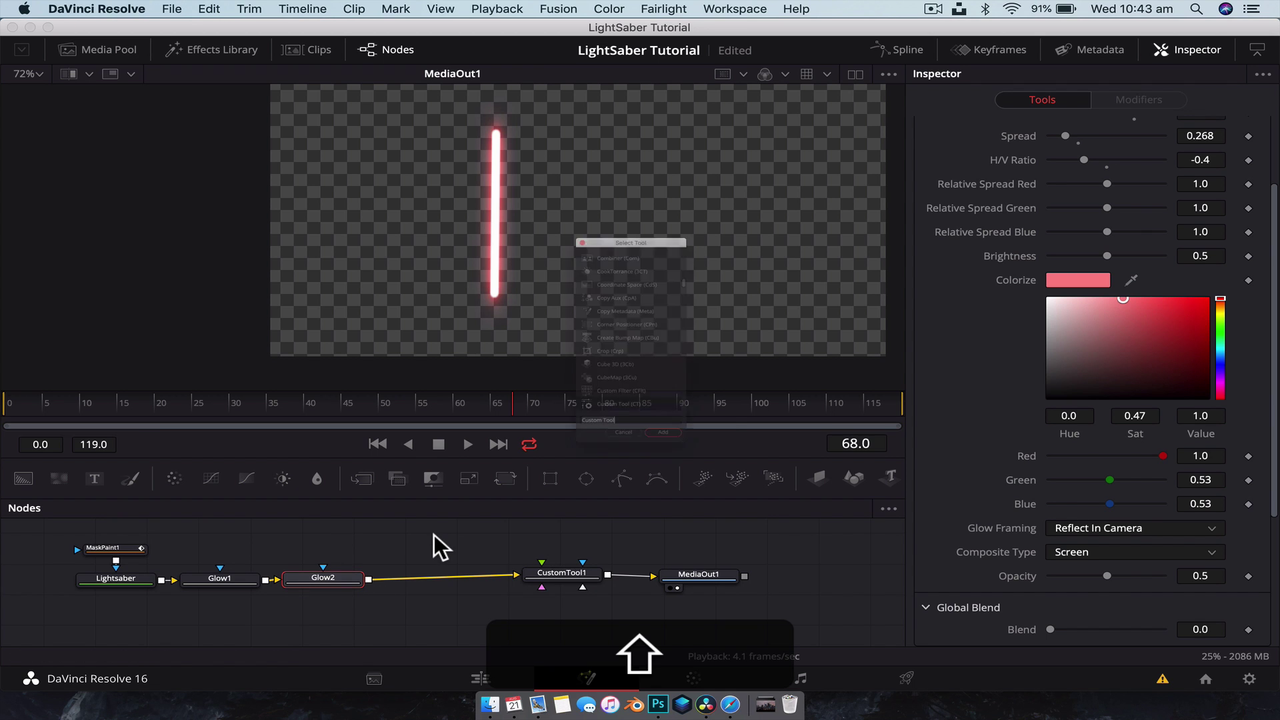
type("colo")
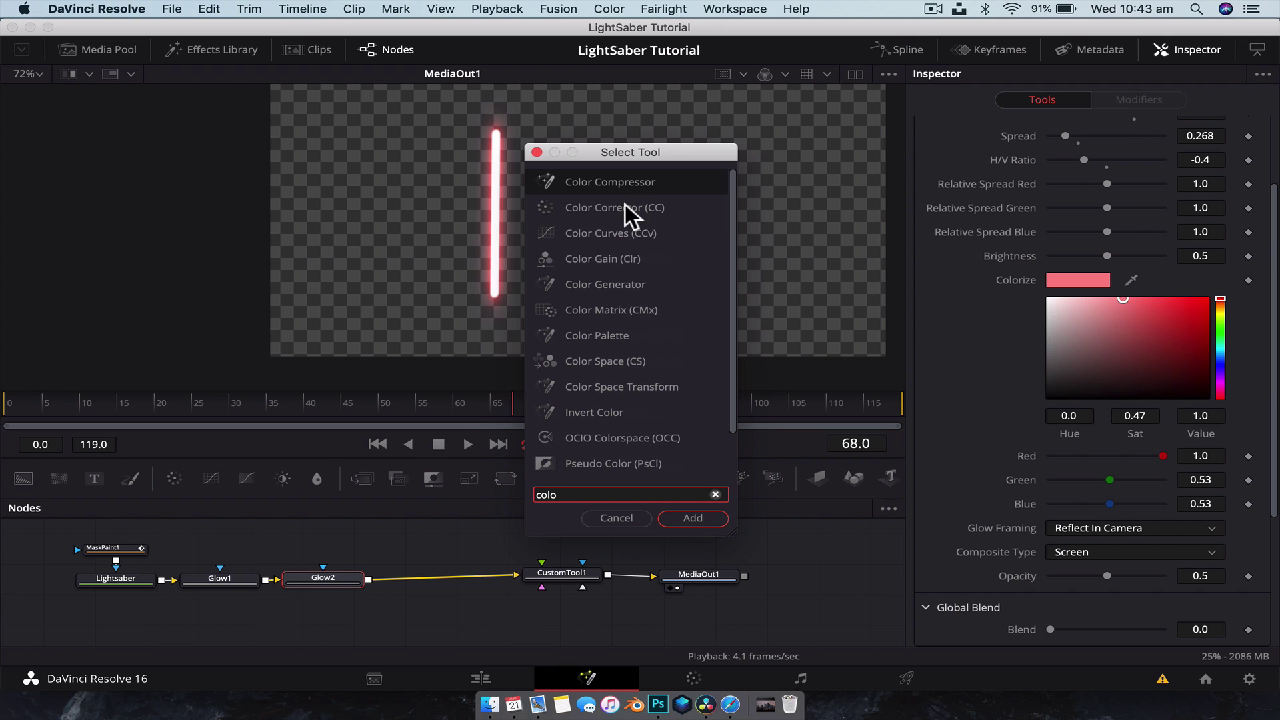
left_click(622, 209)
key("Return")
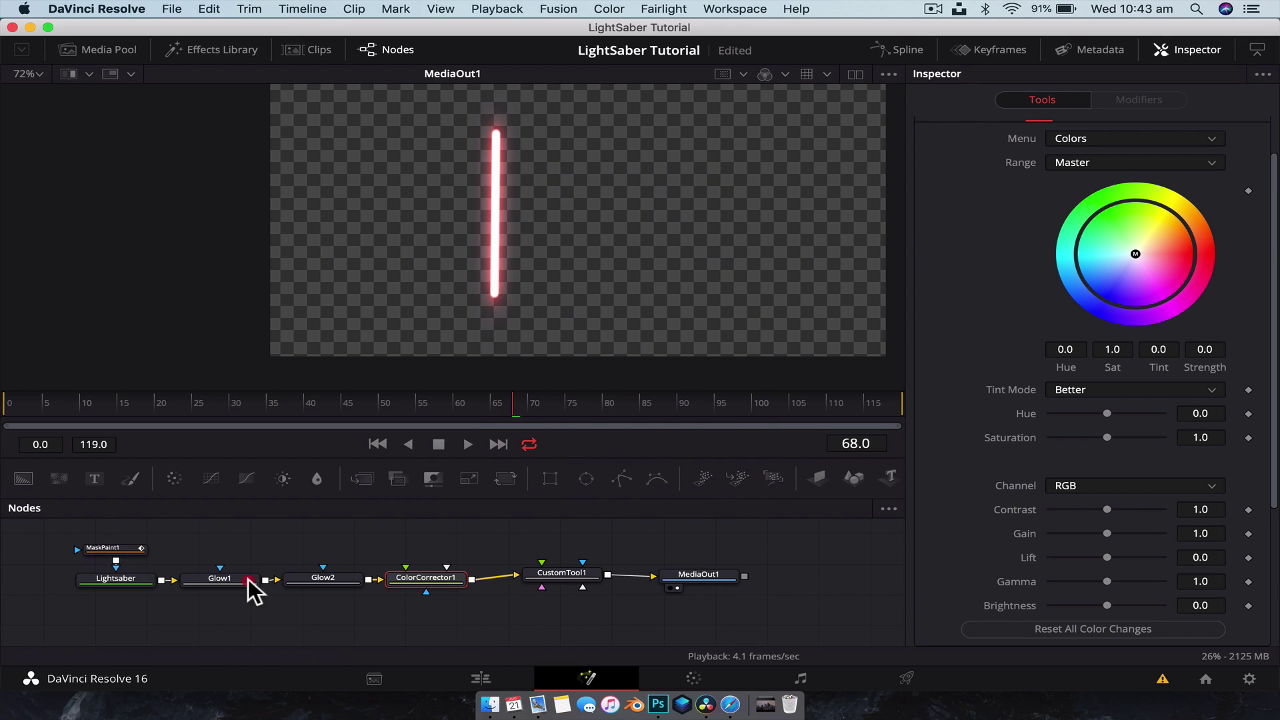
left_click_drag(74, 536, 346, 582)
left_click(469, 602)
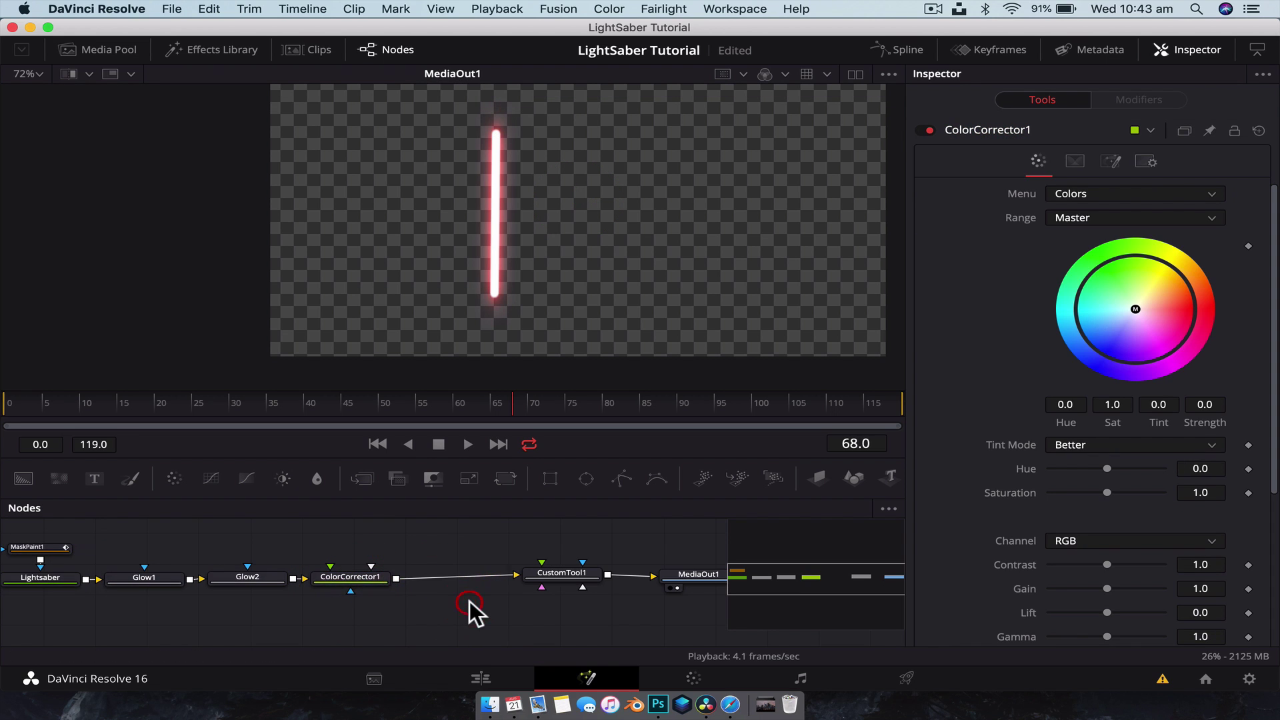
Step: Link ColorCorrector1's Hue to CustomTool1's Blade Colour with the expression CustomTool1.NumberIn2
left_click(360, 578)
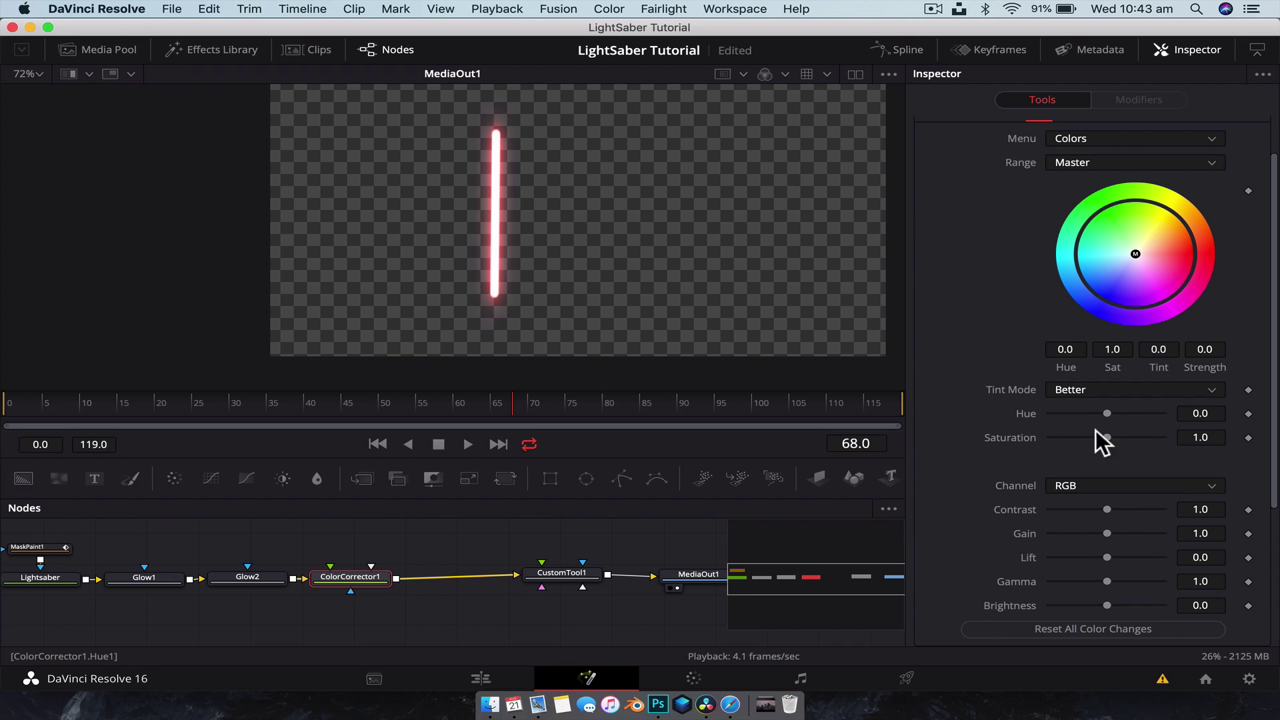
scroll(1121, 423, "down", 5)
left_click(1204, 208)
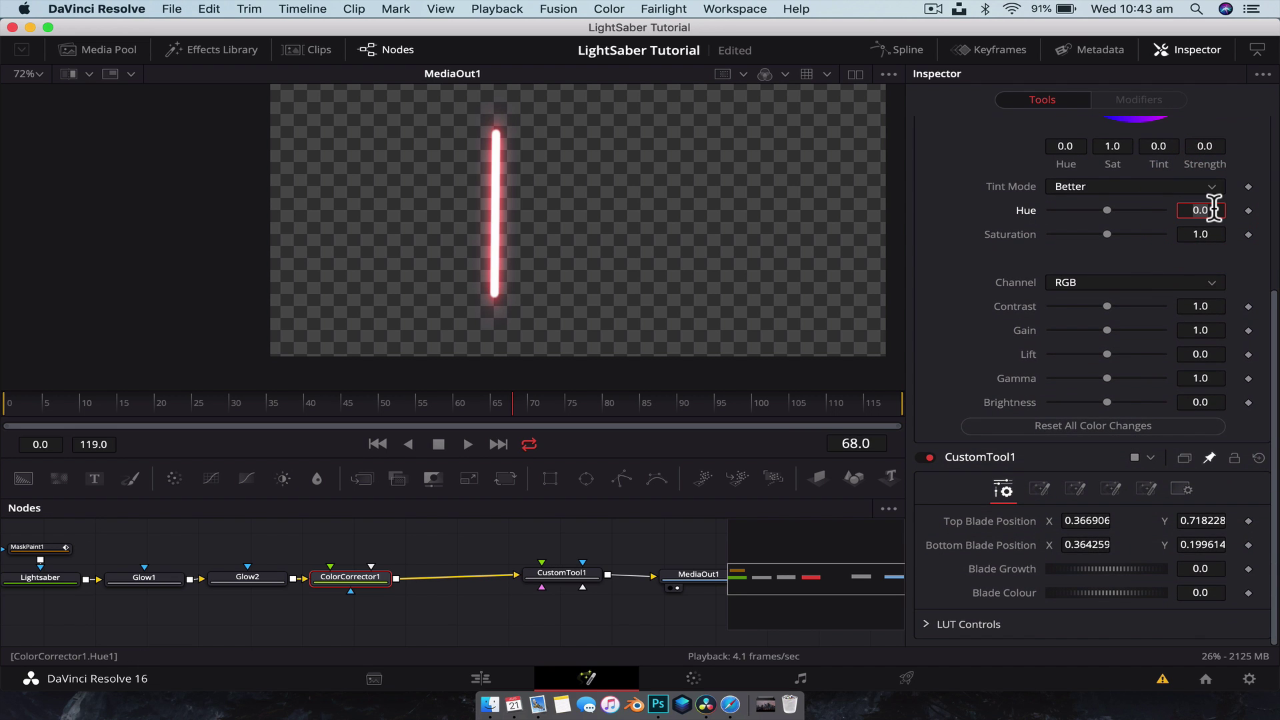
type("=")
key("Return")
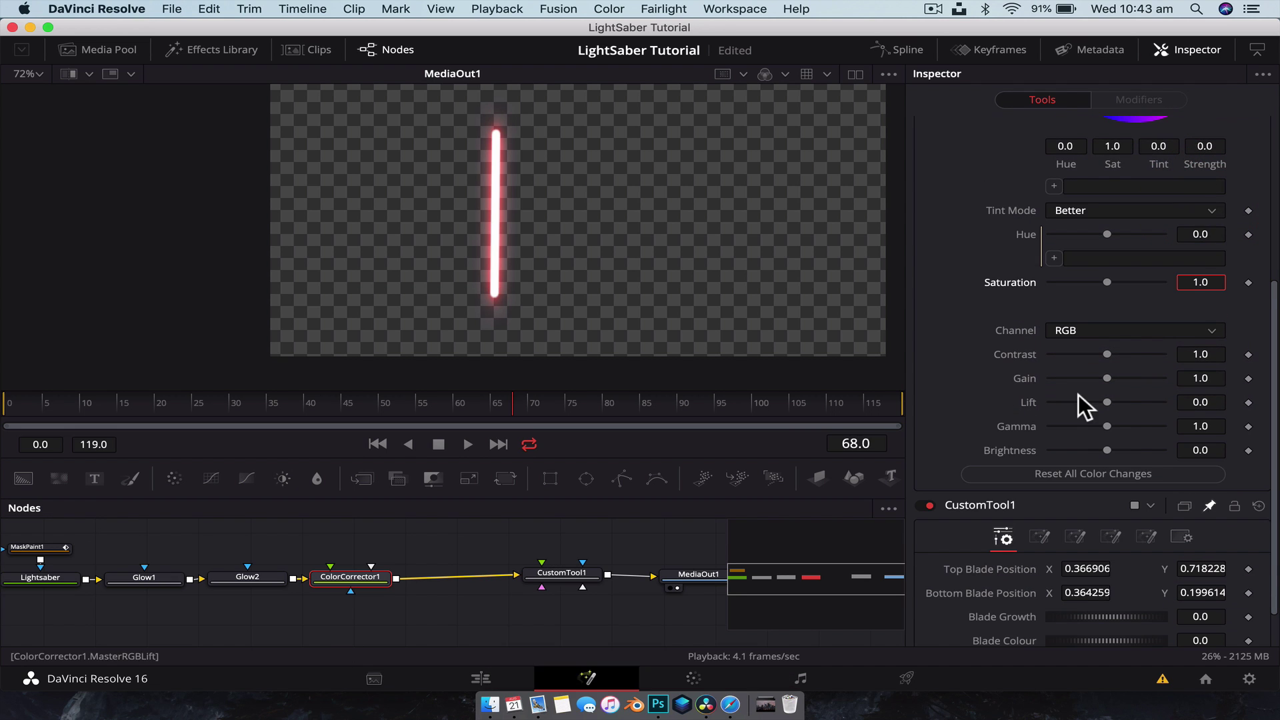
scroll(963, 274, "down", 2)
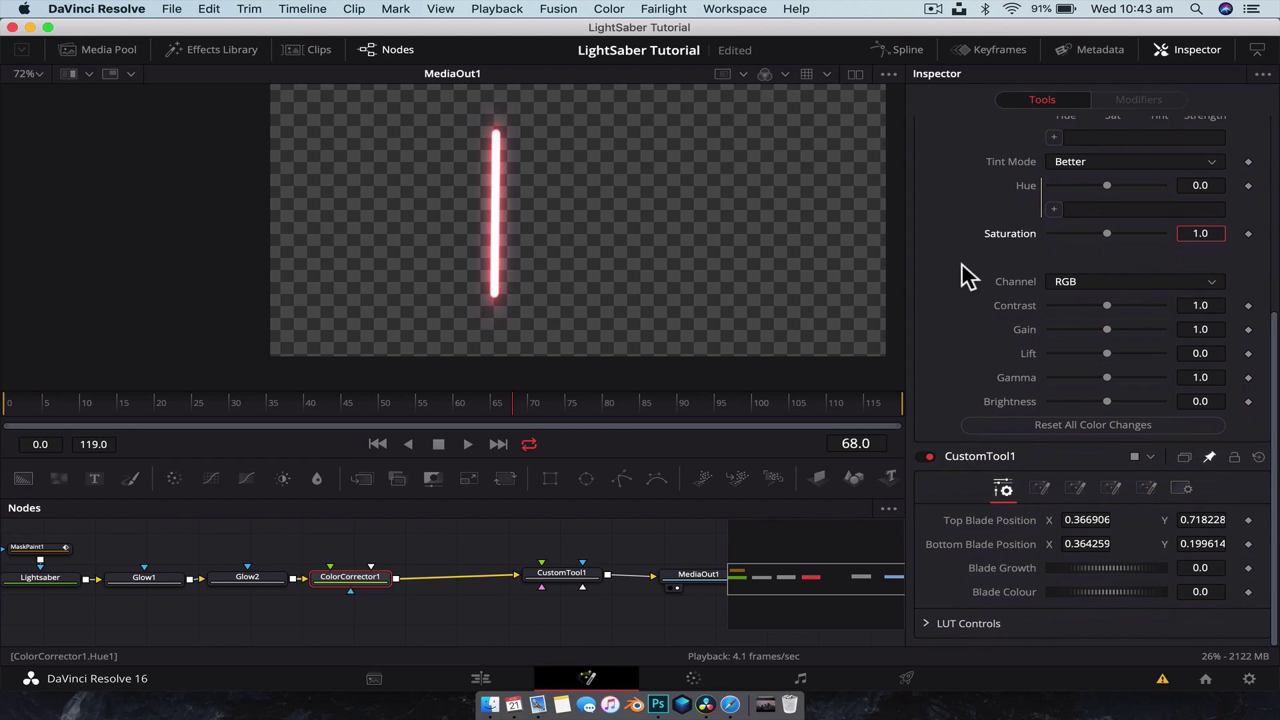
left_click_drag(1059, 211, 993, 591)
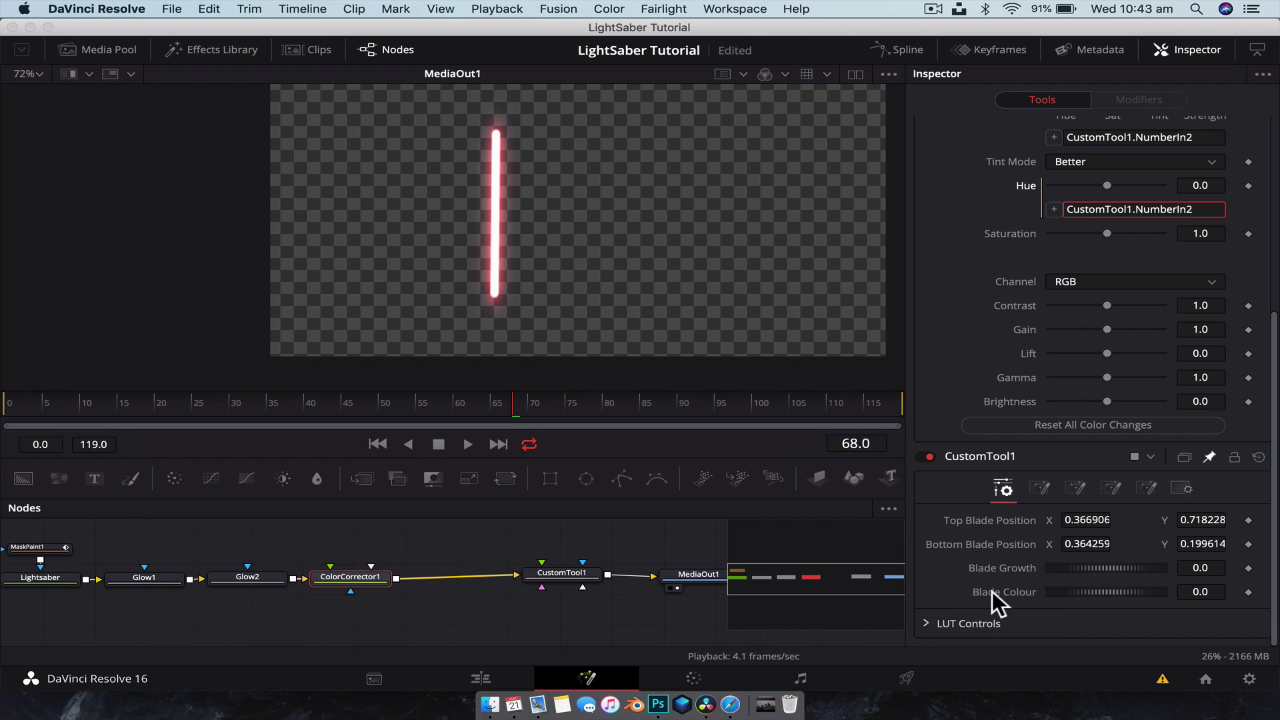
key("Return")
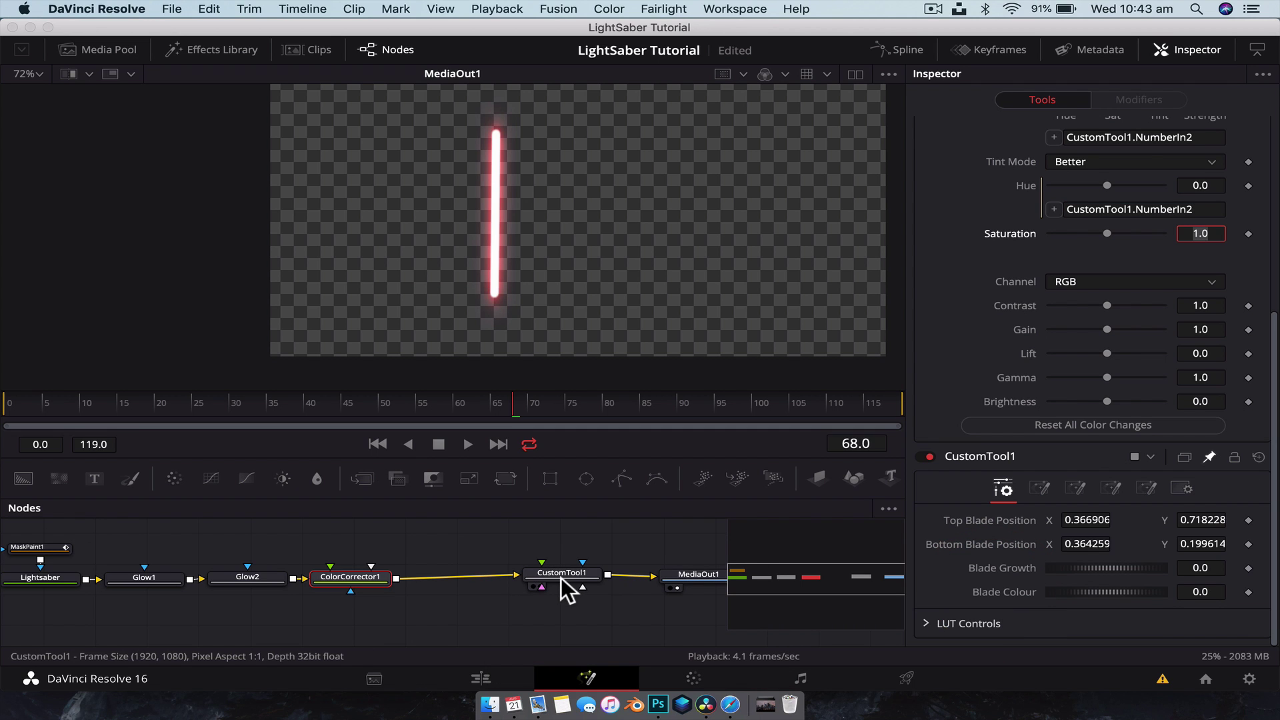
Step: Set CustomTool1's Blade Colour to about 0.036 and move the node slightly closer to ColorCorrector1
left_click(567, 574)
mouse_move(1097, 263)
left_mouse_down()
mouse_move(1161, 262)
mouse_move(1030, 274)
mouse_move(1232, 264)
mouse_move(1098, 267)
left_mouse_up()
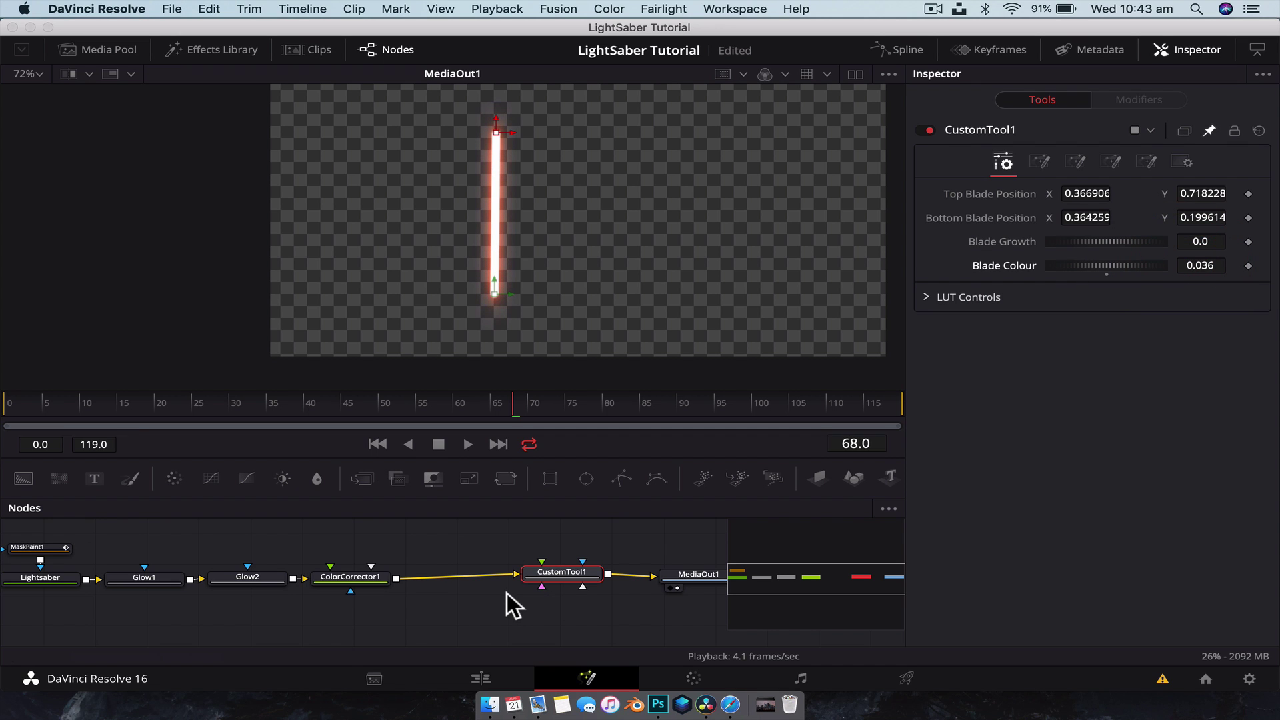
left_click_drag(507, 594, 629, 604)
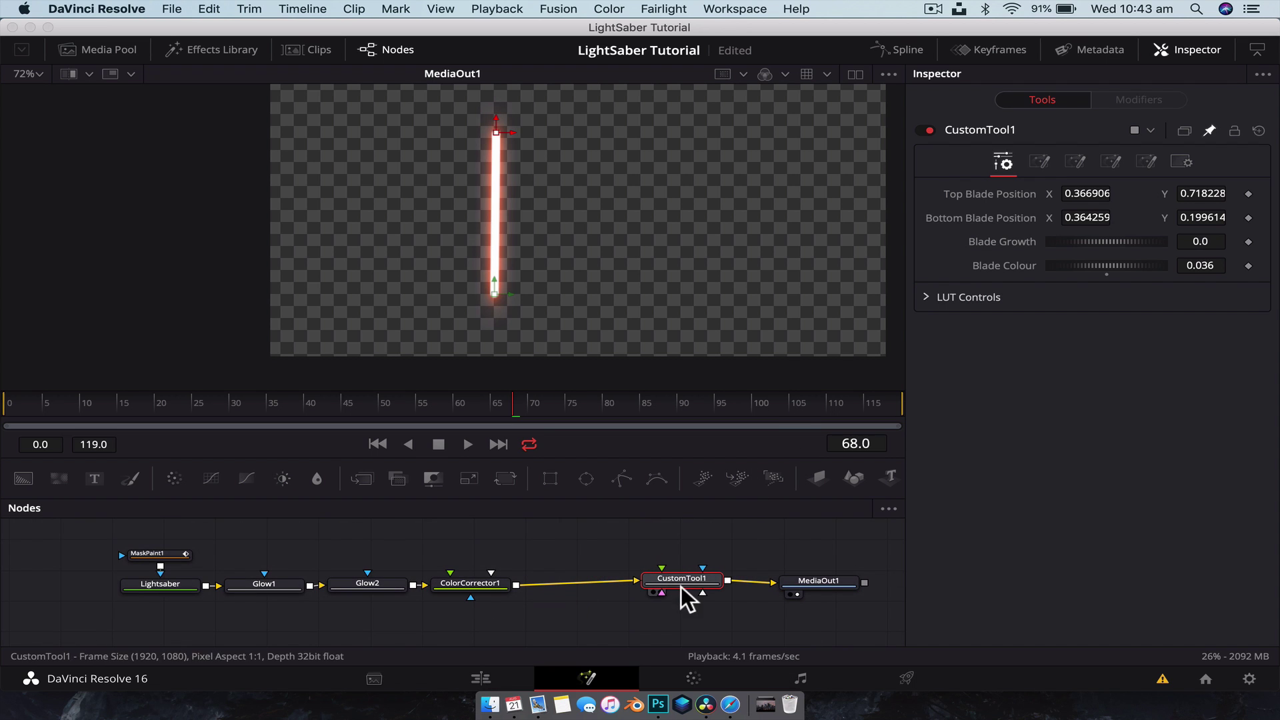
left_click(571, 557)
left_click_drag(672, 574, 654, 577)
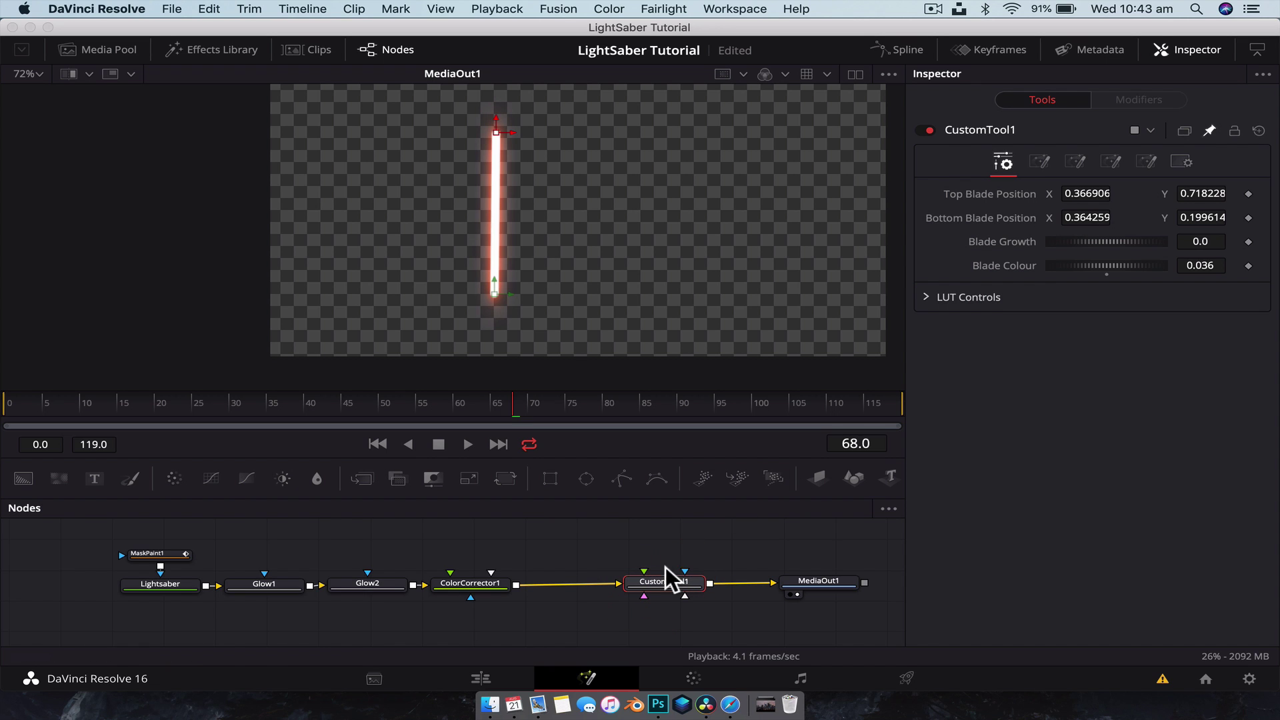
Step: Rename the CustomTool1 node as BladeControls
right_click(653, 582)
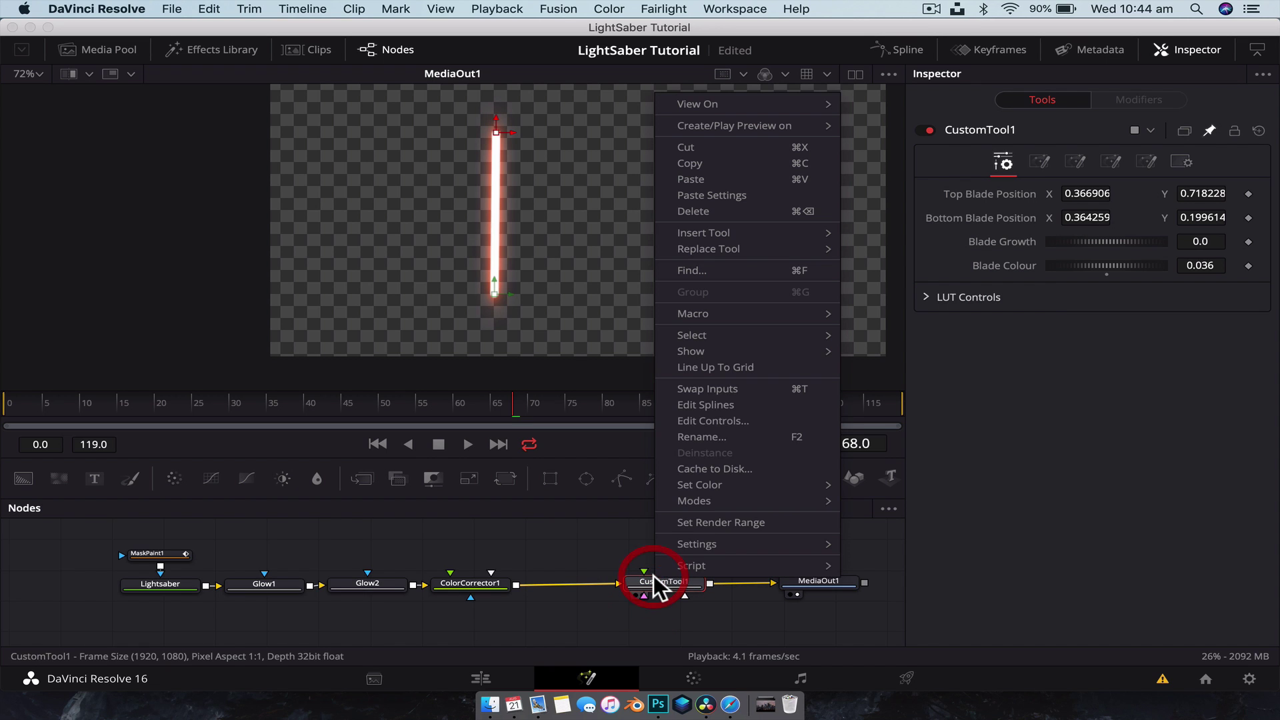
left_click(723, 435)
type("Blad")
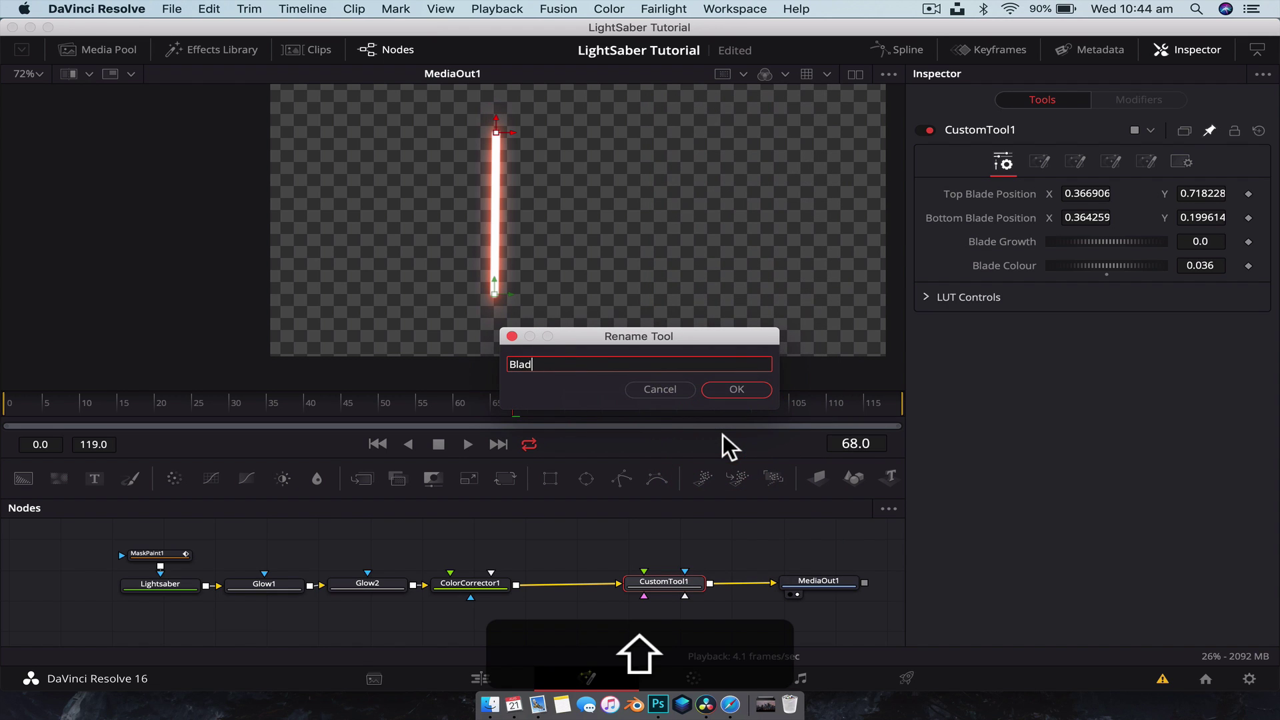
type("eControls")
key("Return")
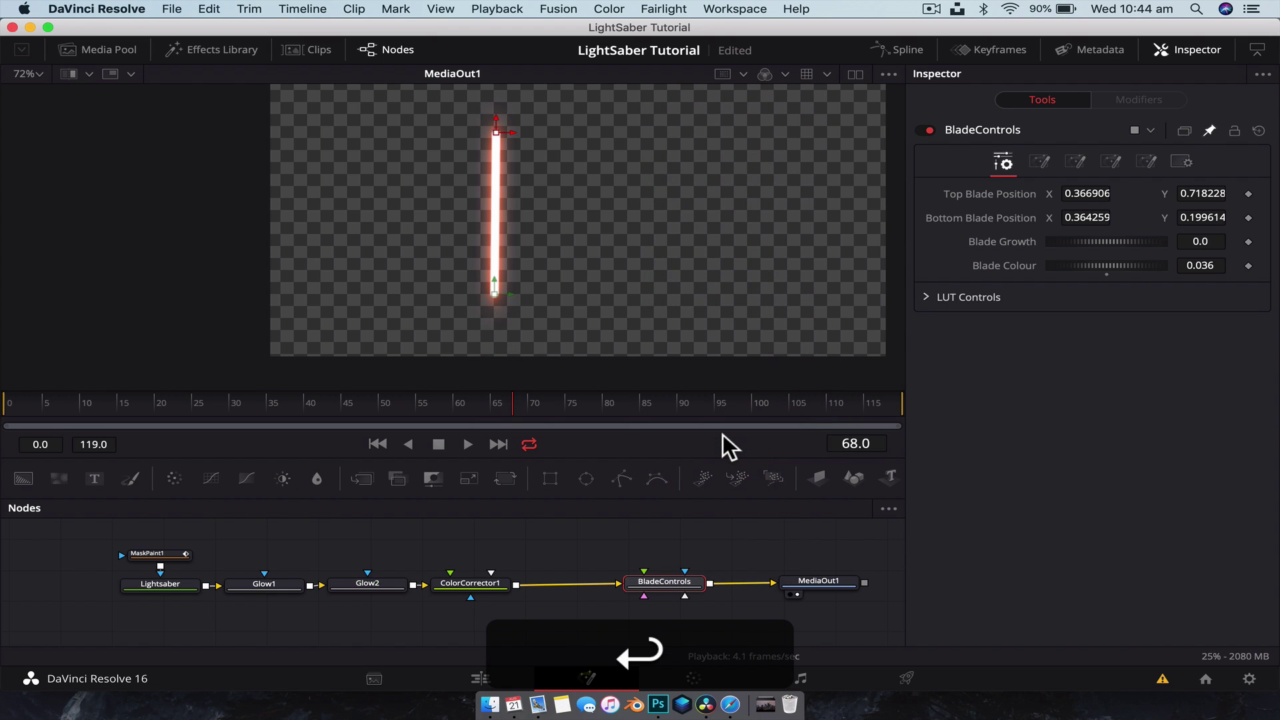
Step: Group MaskPaint1, Lightsaber, Glow1, Glow2 and ColorCorrector1, name the group lightsaber and move it in line with BladeControls
left_click(334, 499)
left_click_drag(158, 542, 529, 589)
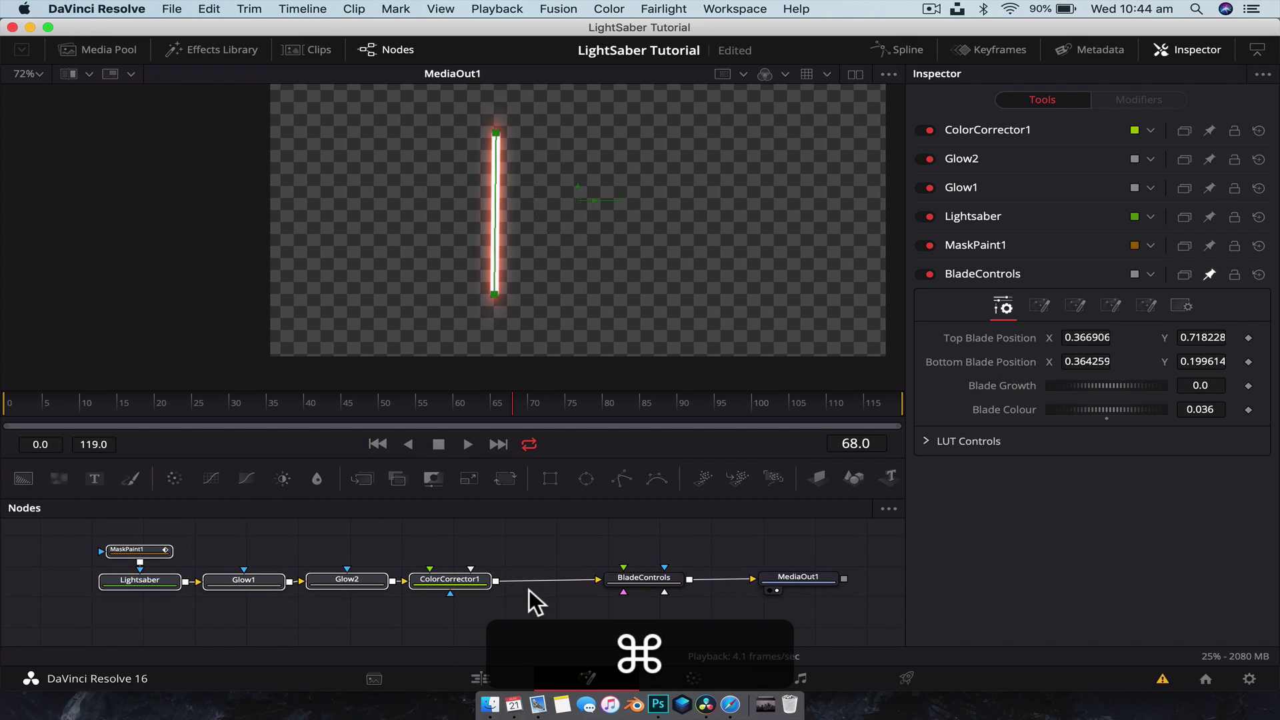
key("super+g")
left_click_drag(304, 548, 463, 592)
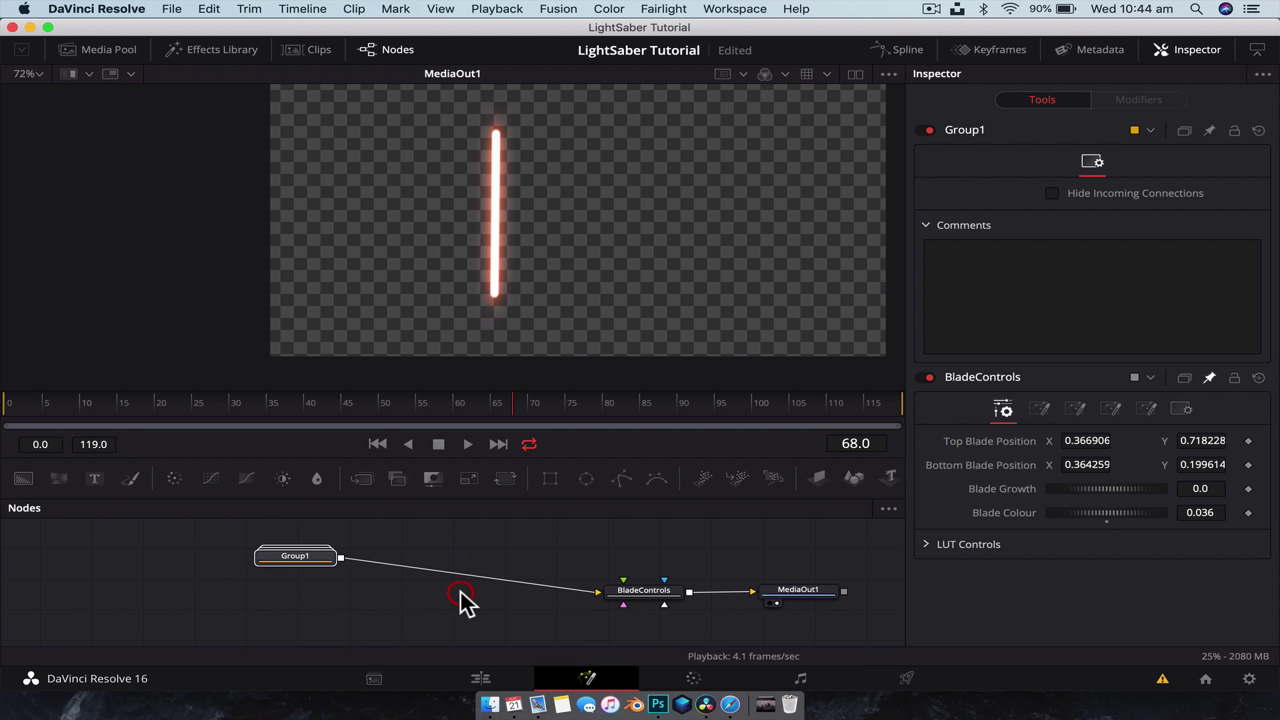
left_click(302, 563)
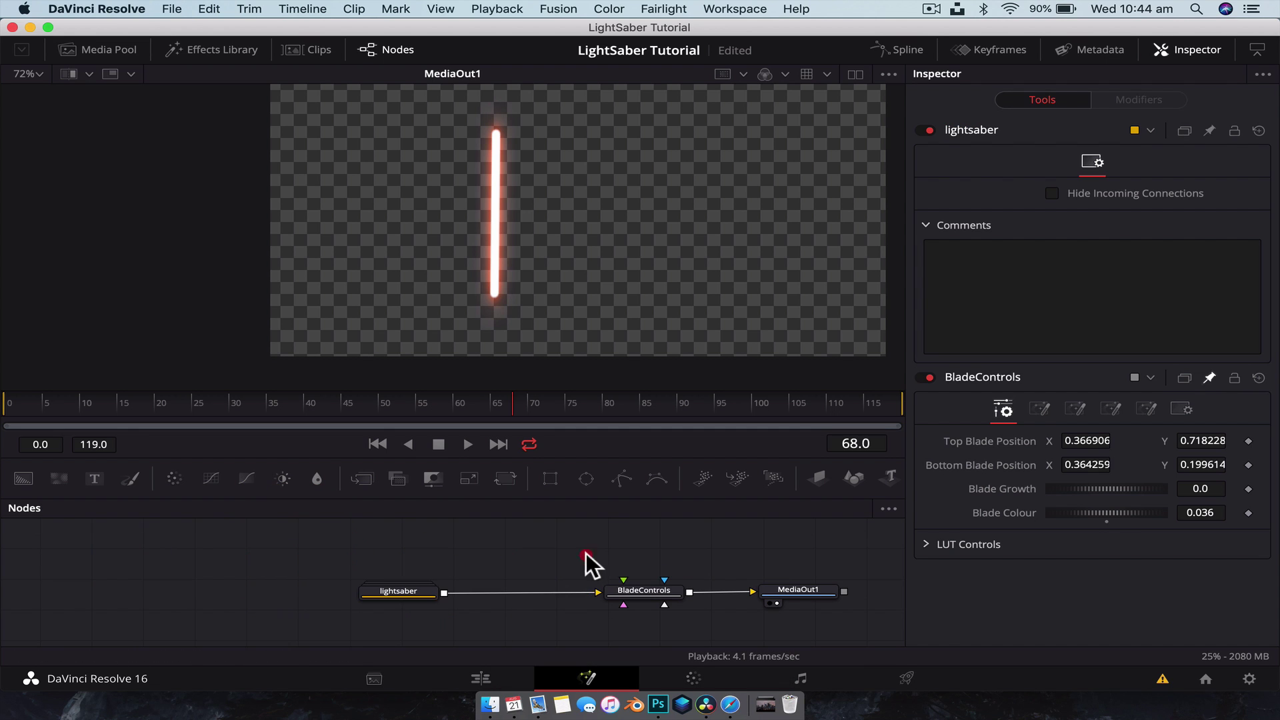
Step: Move the BladeControls node closer to the lightsaber group
left_click(820, 592, "ctrl")
left_click_drag(830, 596, 703, 581)
left_click_drag(762, 456, 763, 332)
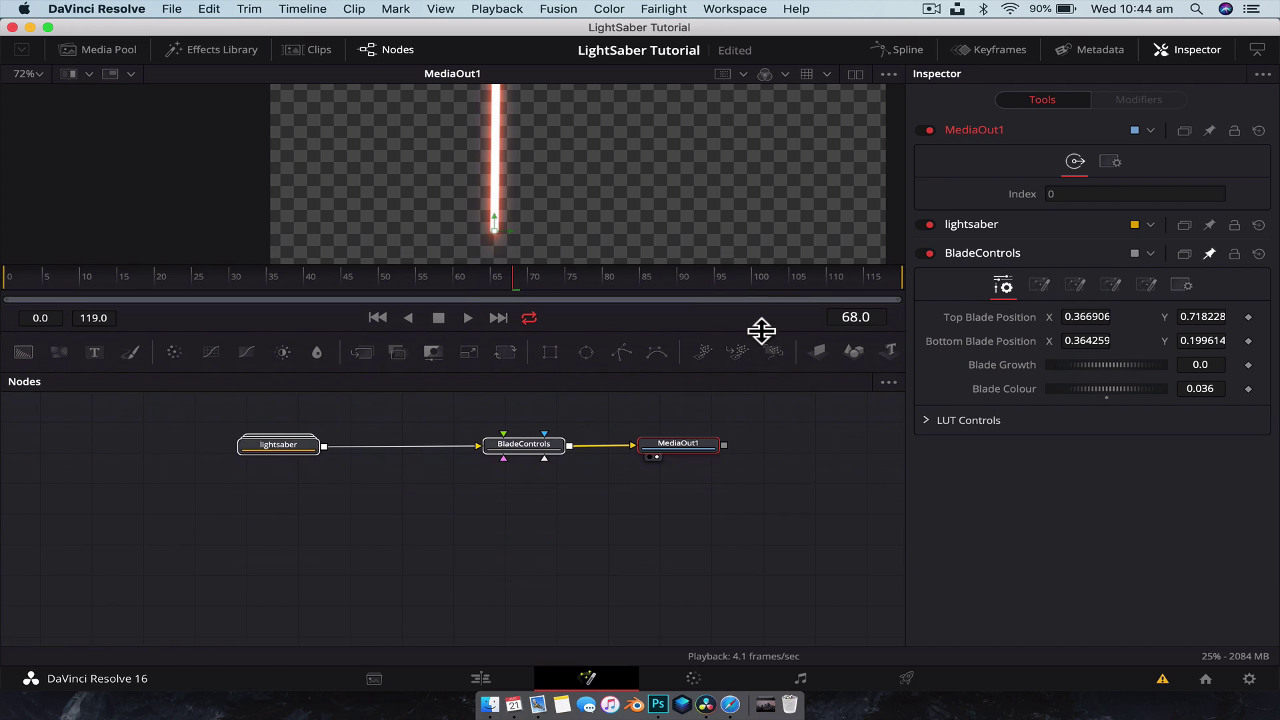
left_click(494, 507)
left_click(522, 448)
left_click_drag(522, 448, 473, 448)
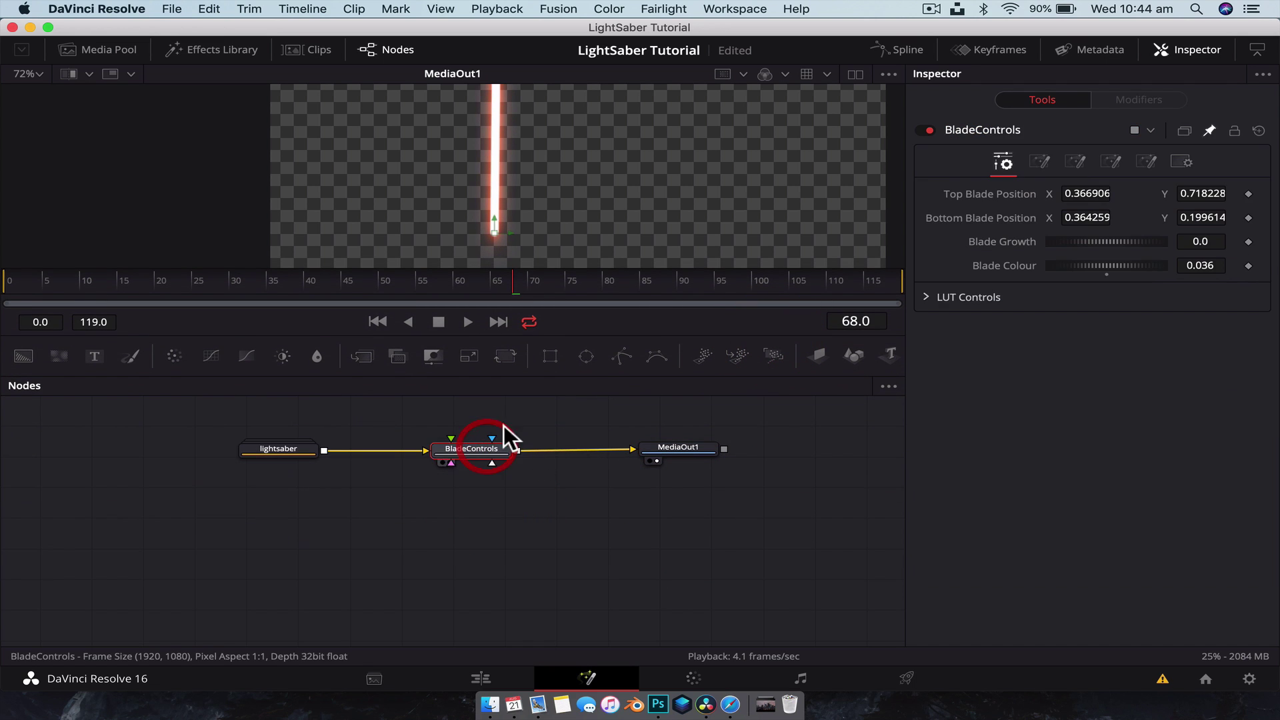
left_click_drag(597, 337, 596, 426)
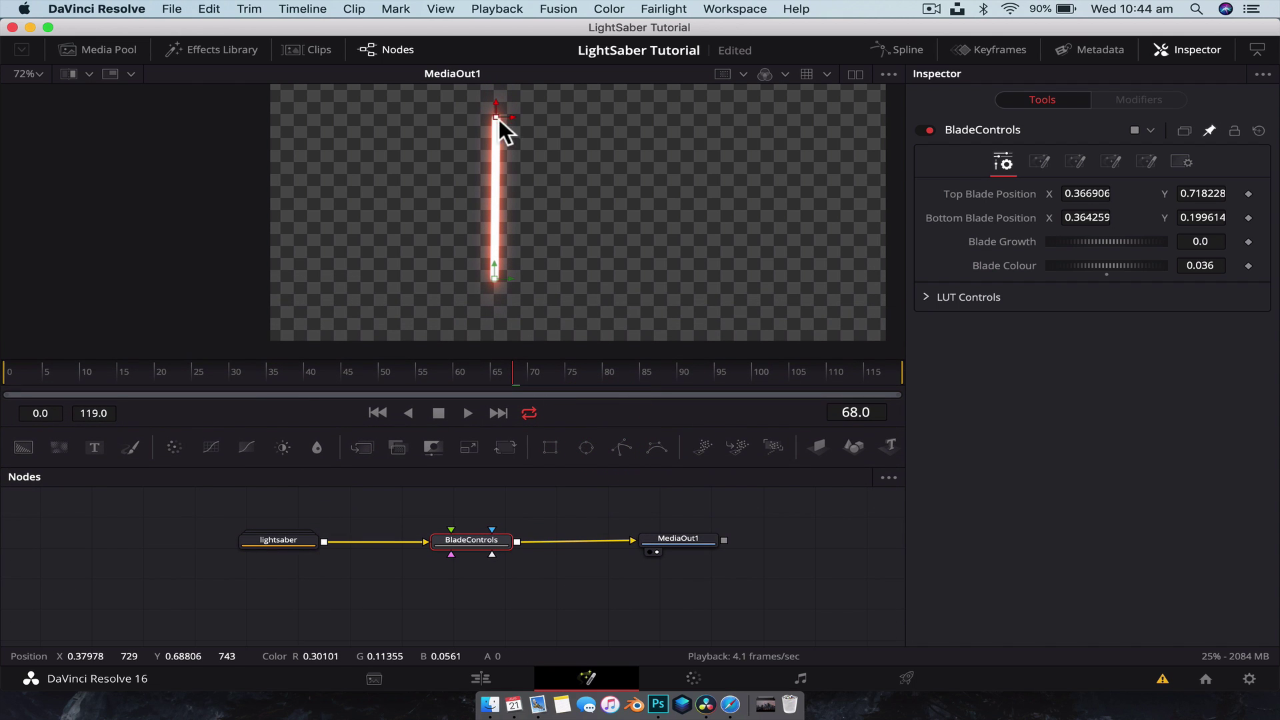
Step: Move the blade's top to about X 0.342, Y 0.723 and place MediaOut1 farther from BladeControls
mouse_move(498, 118)
left_mouse_down()
mouse_move(600, 121)
mouse_move(480, 110)
left_mouse_up()
left_click(598, 519)
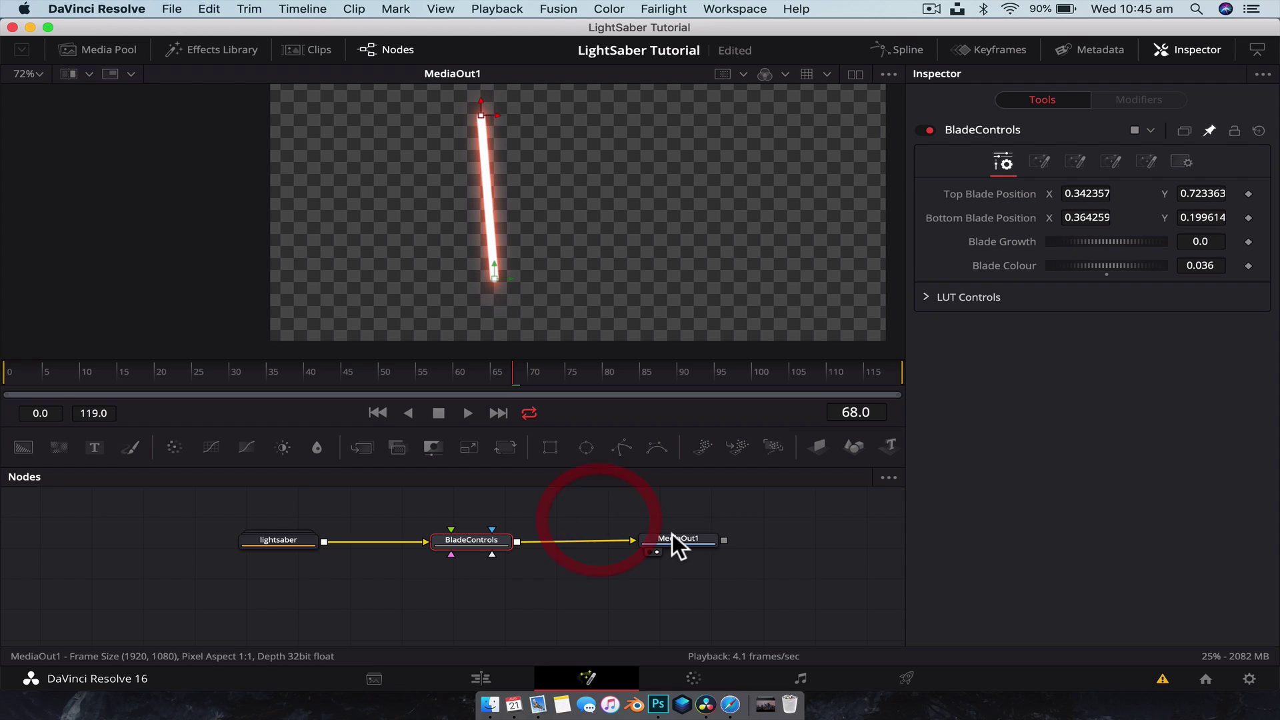
left_click_drag(672, 533, 746, 535)
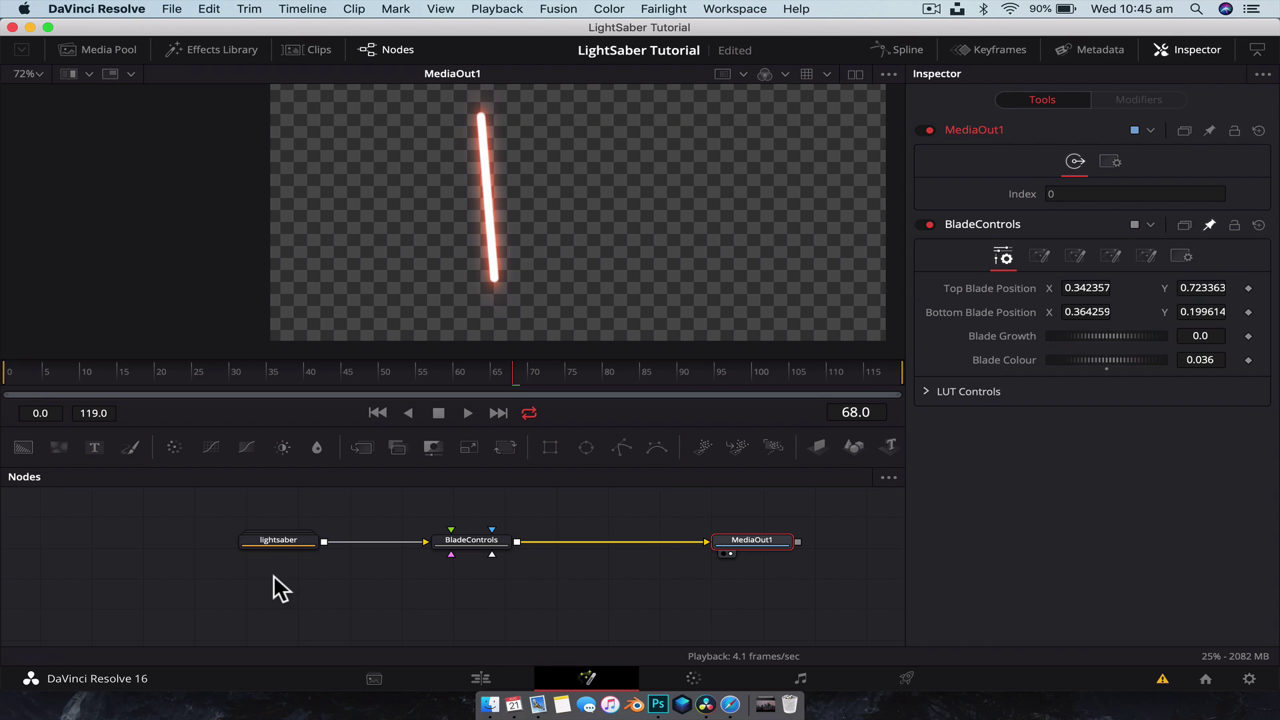
Step: Save the settings of the lightsaber group and BladeControls together as lightsaber.setting on the desktop
scroll(274, 576, "up", 2)
left_click_drag(183, 537, 523, 634)
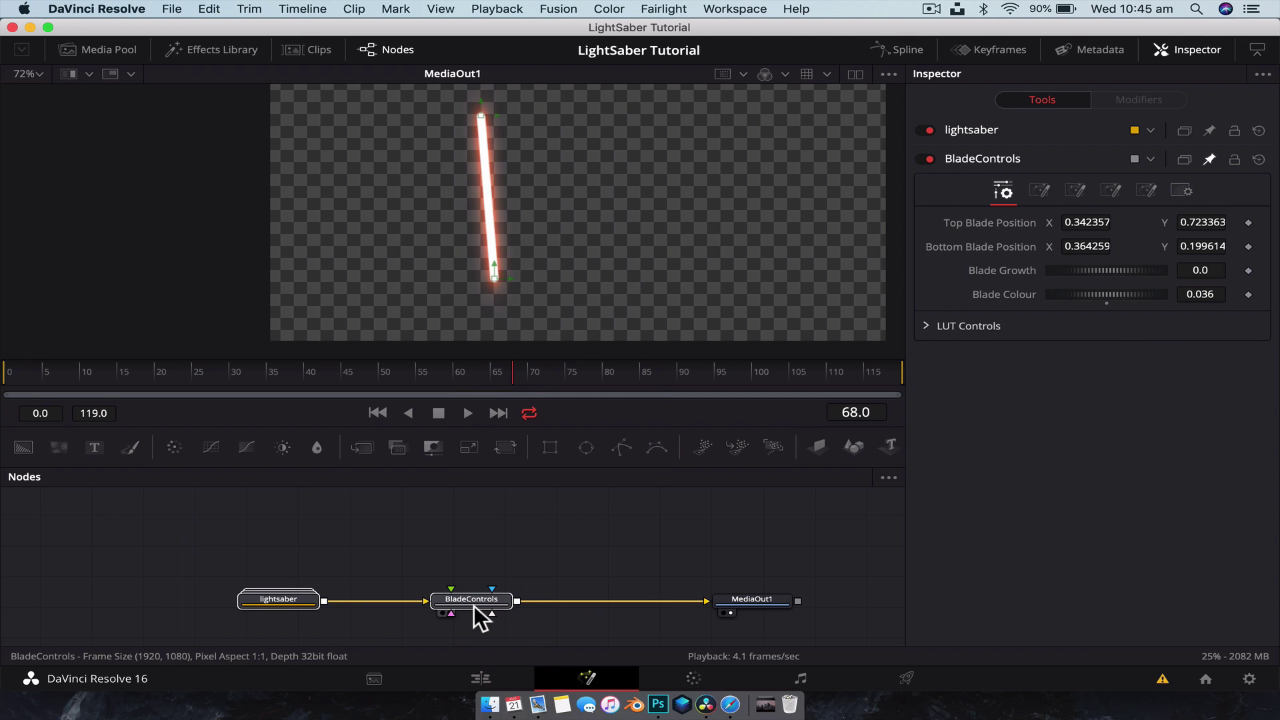
right_click(474, 604)
mouse_move(536, 572)
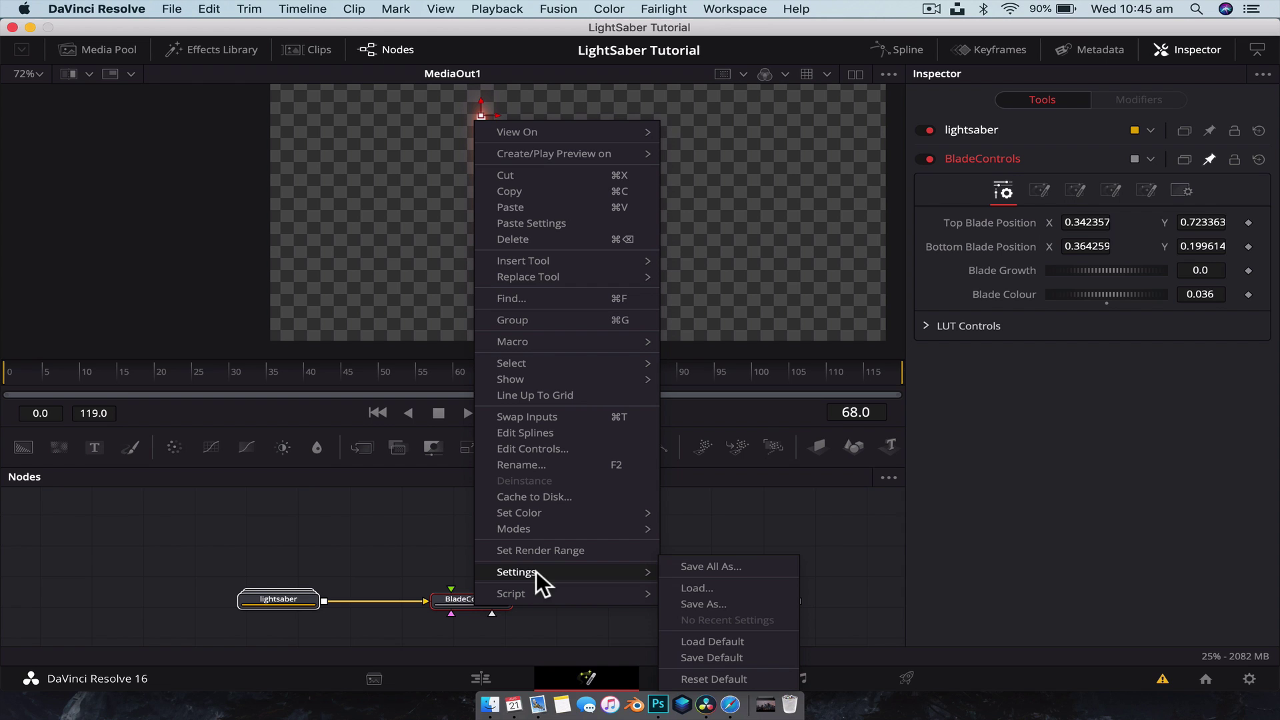
left_click(725, 566)
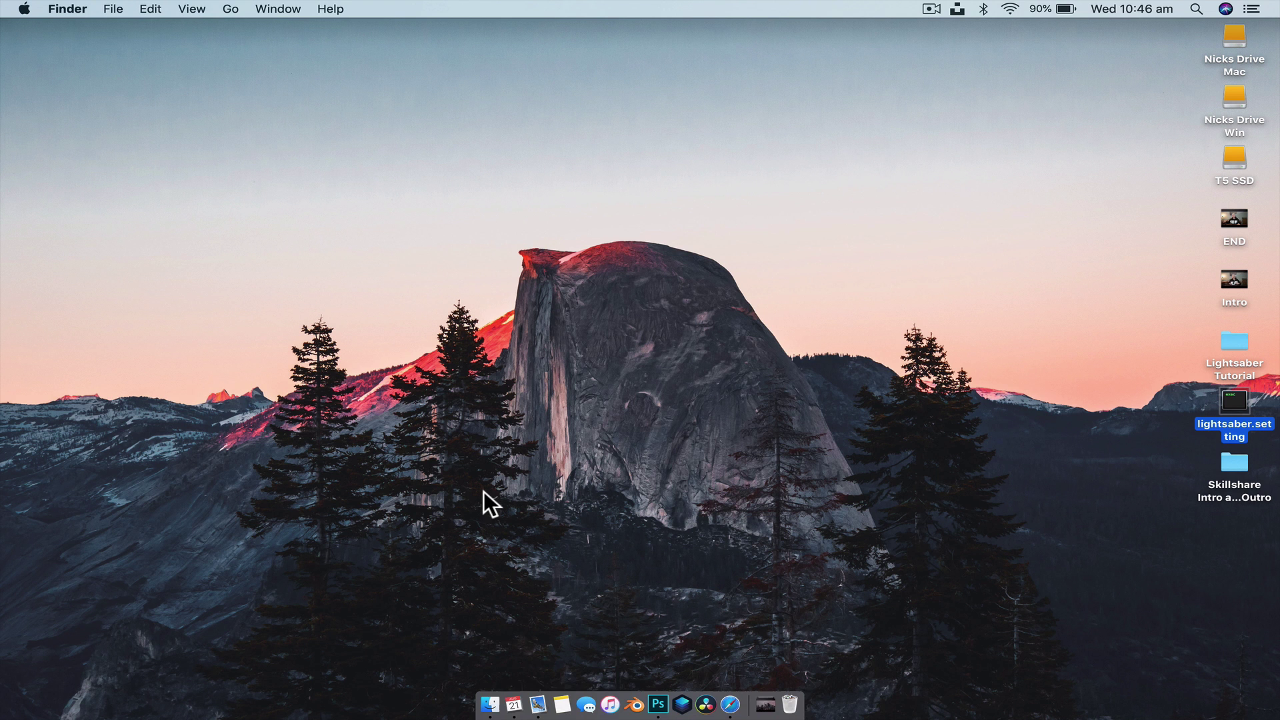
Step: Switch to Finder and show the package contents of the DaVinci Resolve application in the Applications folder
left_click(490, 695)
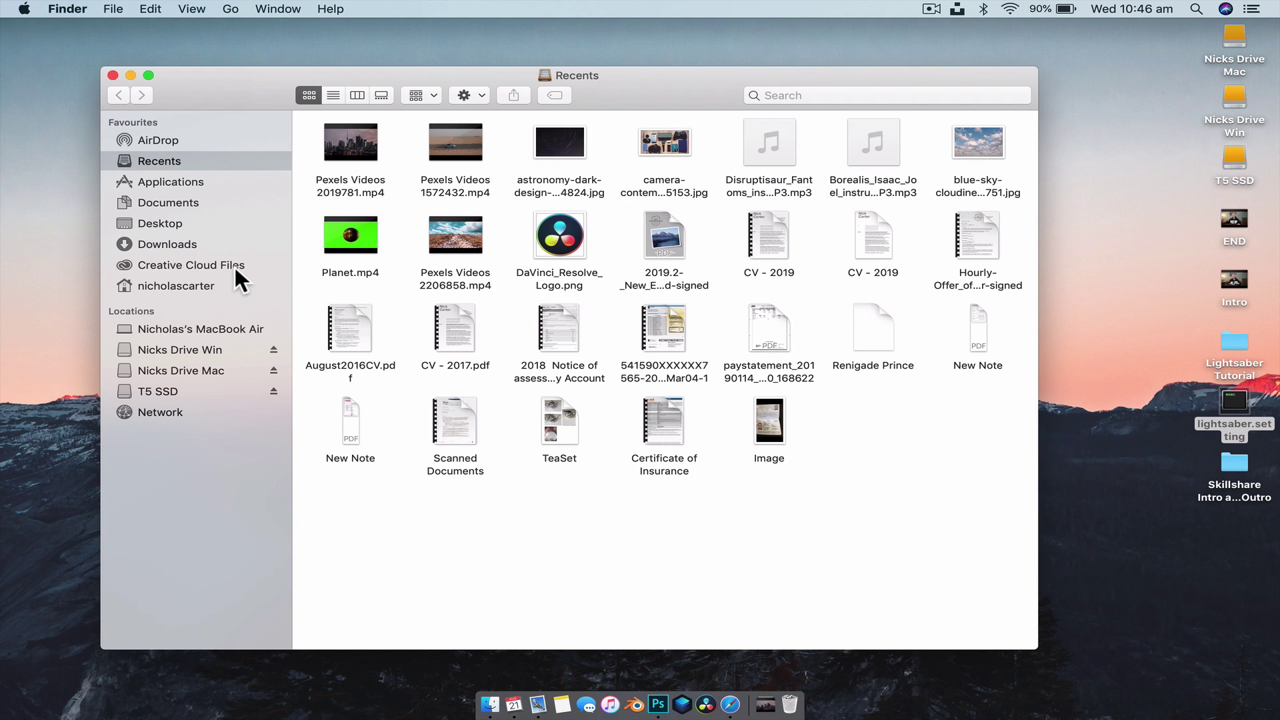
left_click(169, 180)
double_click(860, 142)
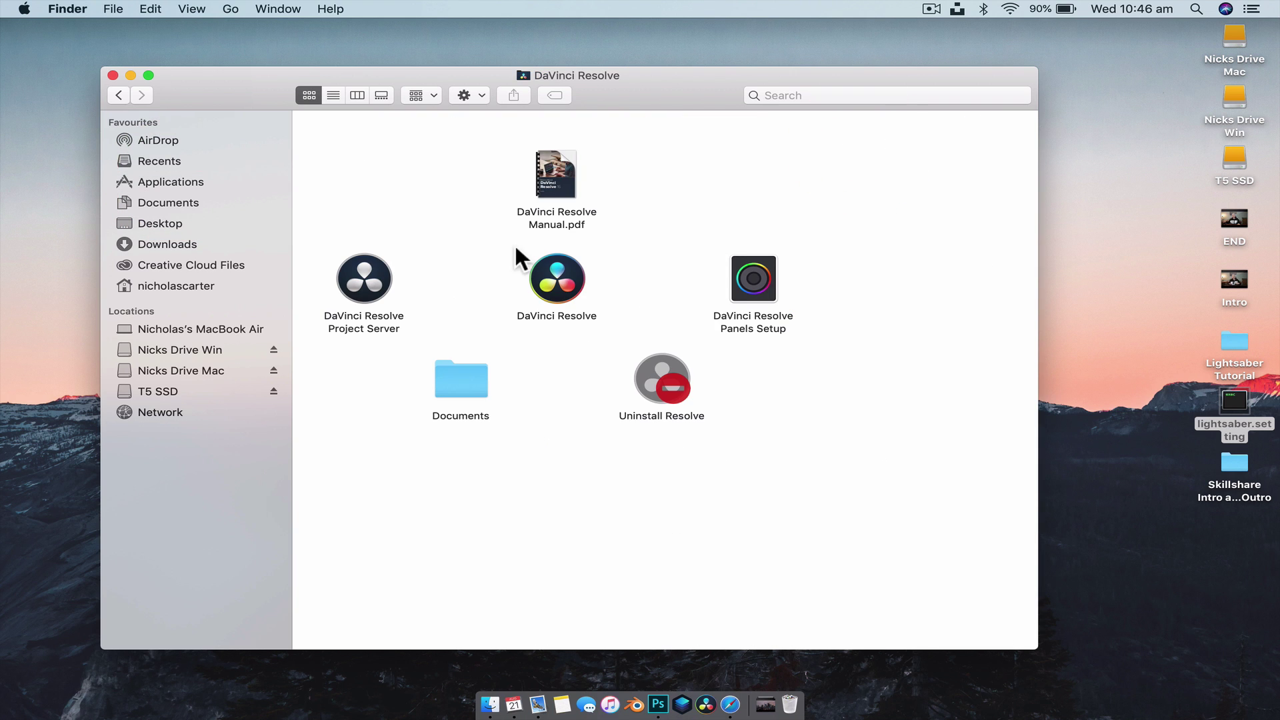
right_click(558, 276)
left_click(606, 298)
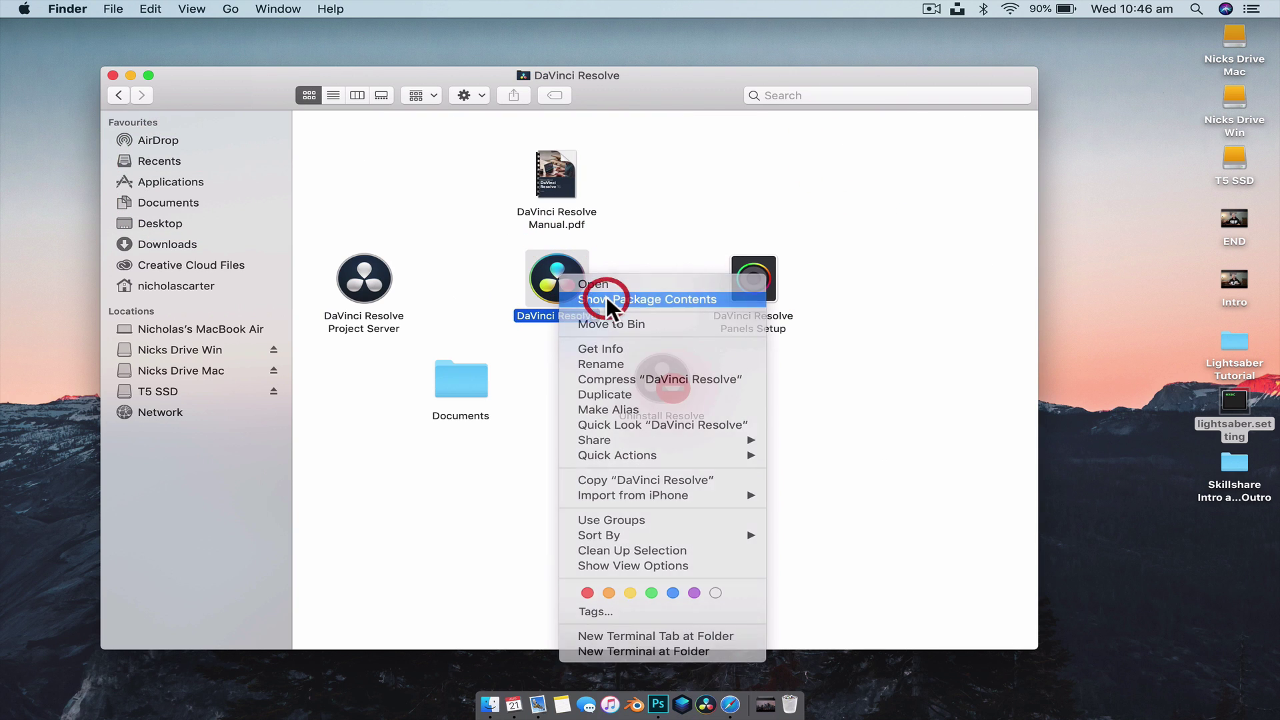
Step: Go to the package's Contents/Resources/Fusion/Templates/Fusion folder and look into its Tools subfolder
double_click(353, 150)
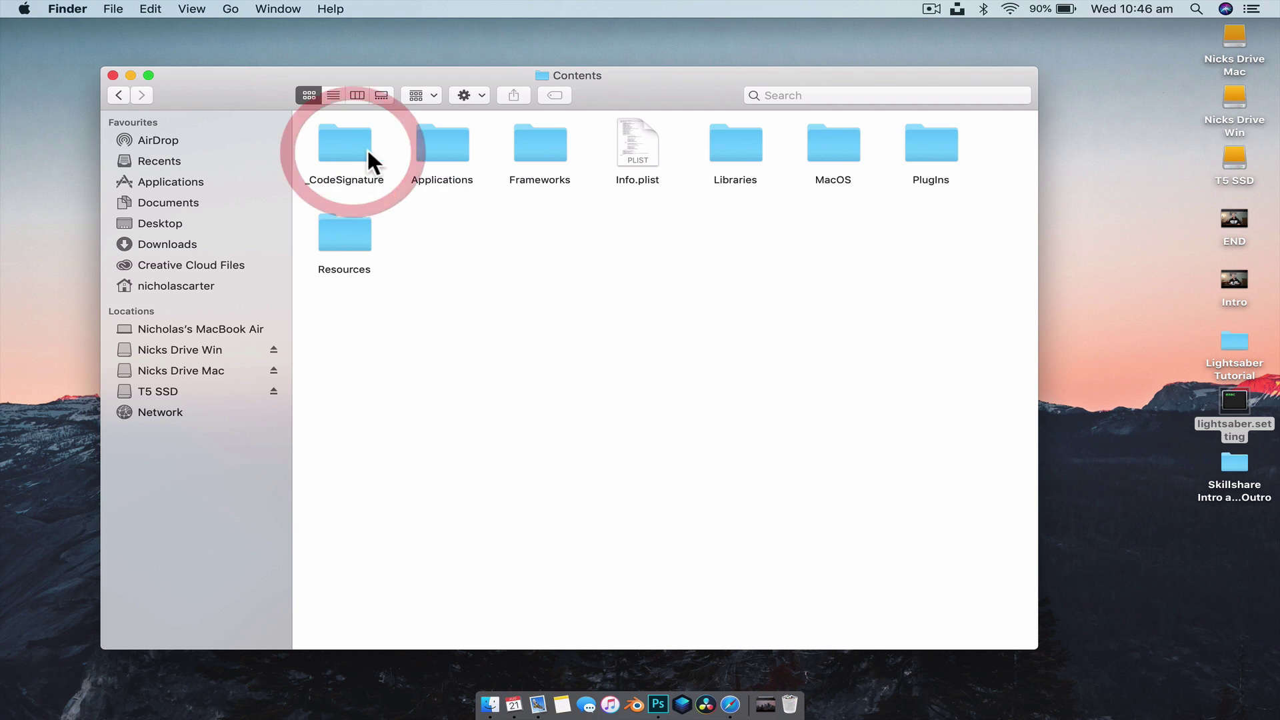
double_click(334, 229)
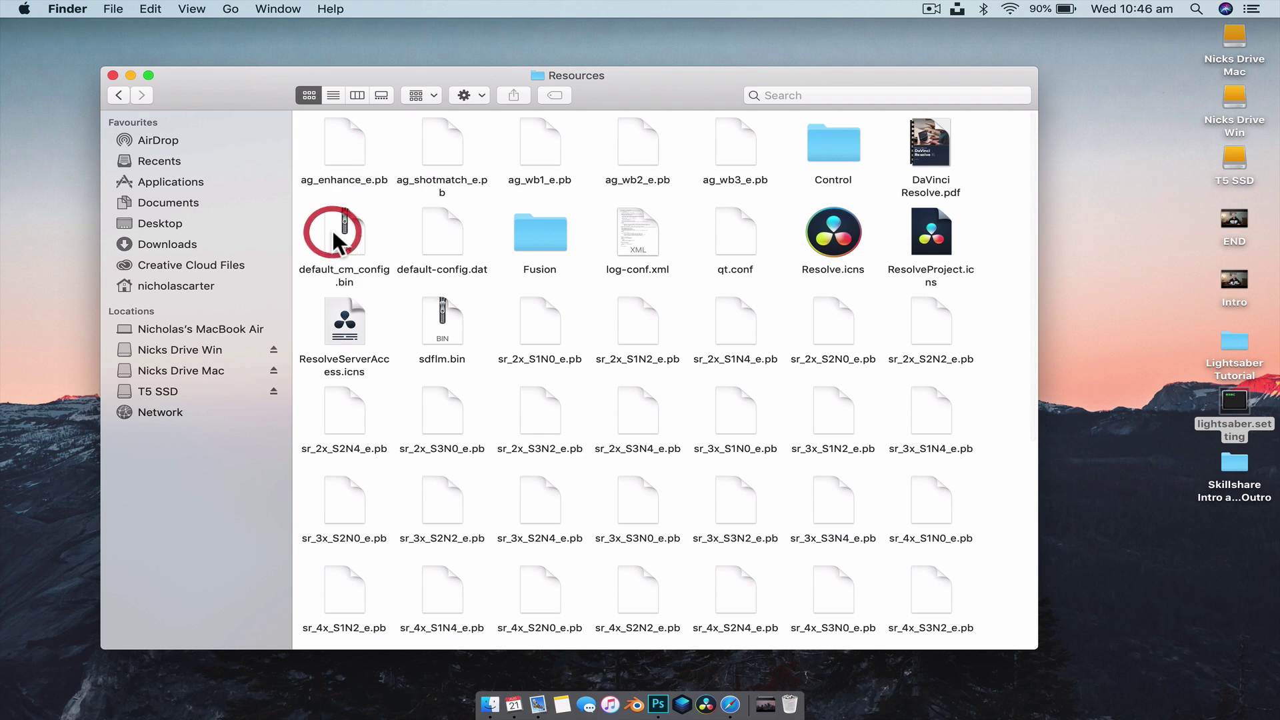
double_click(546, 237)
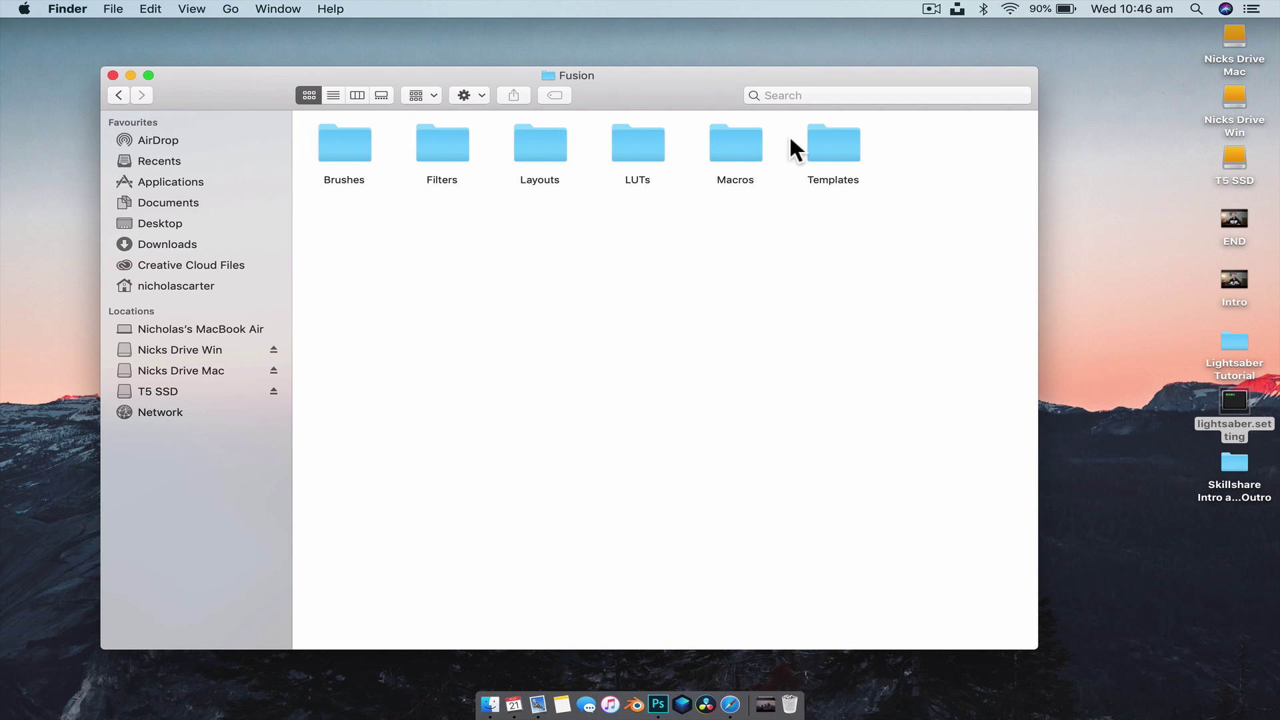
double_click(838, 140)
double_click(446, 140)
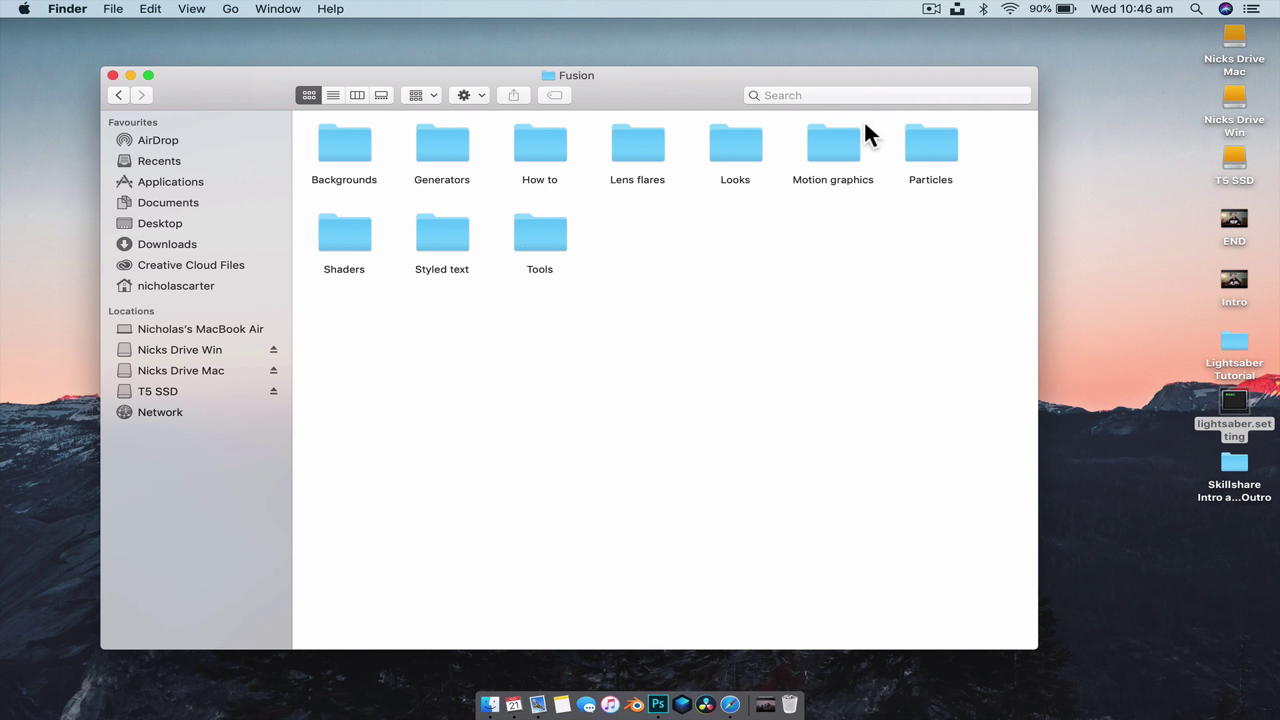
double_click(550, 242)
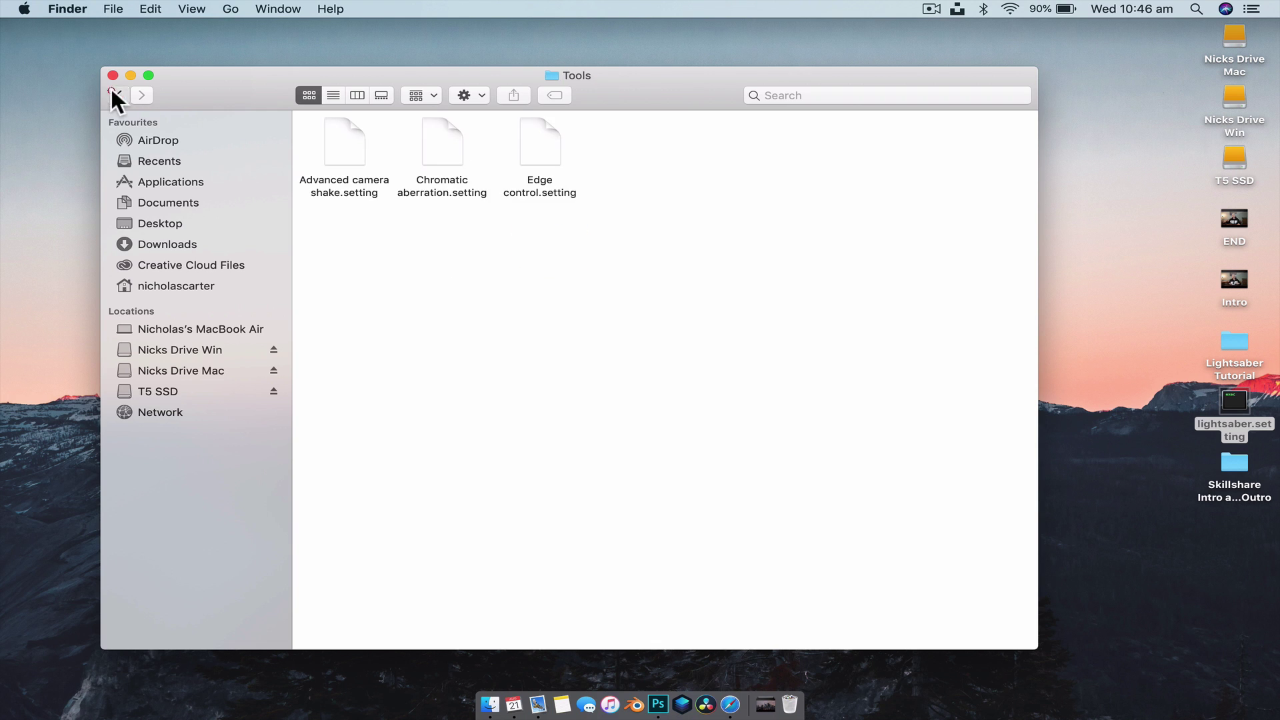
left_click(115, 95)
Step: Create a folder named VFX Elements in the Fusion templates folder and move lightsaber.setting from the desktop into it
left_click(667, 243)
key("shift+super+n")
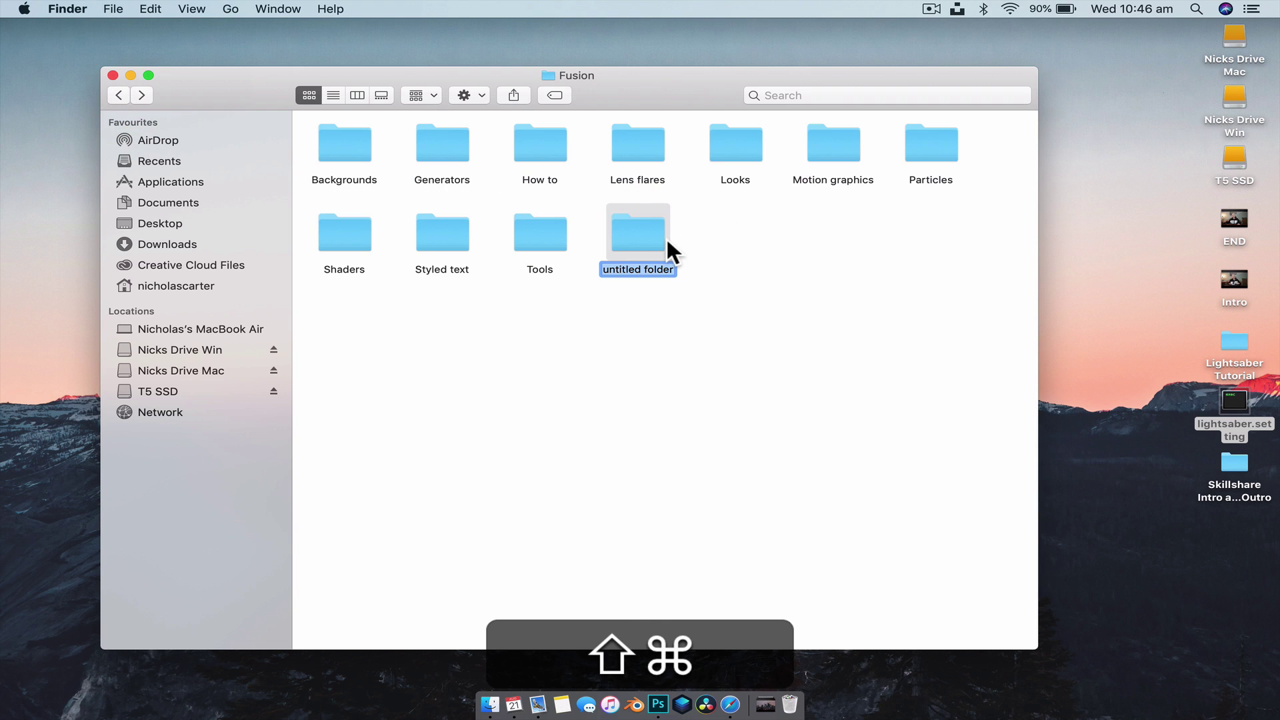
type("VFX")
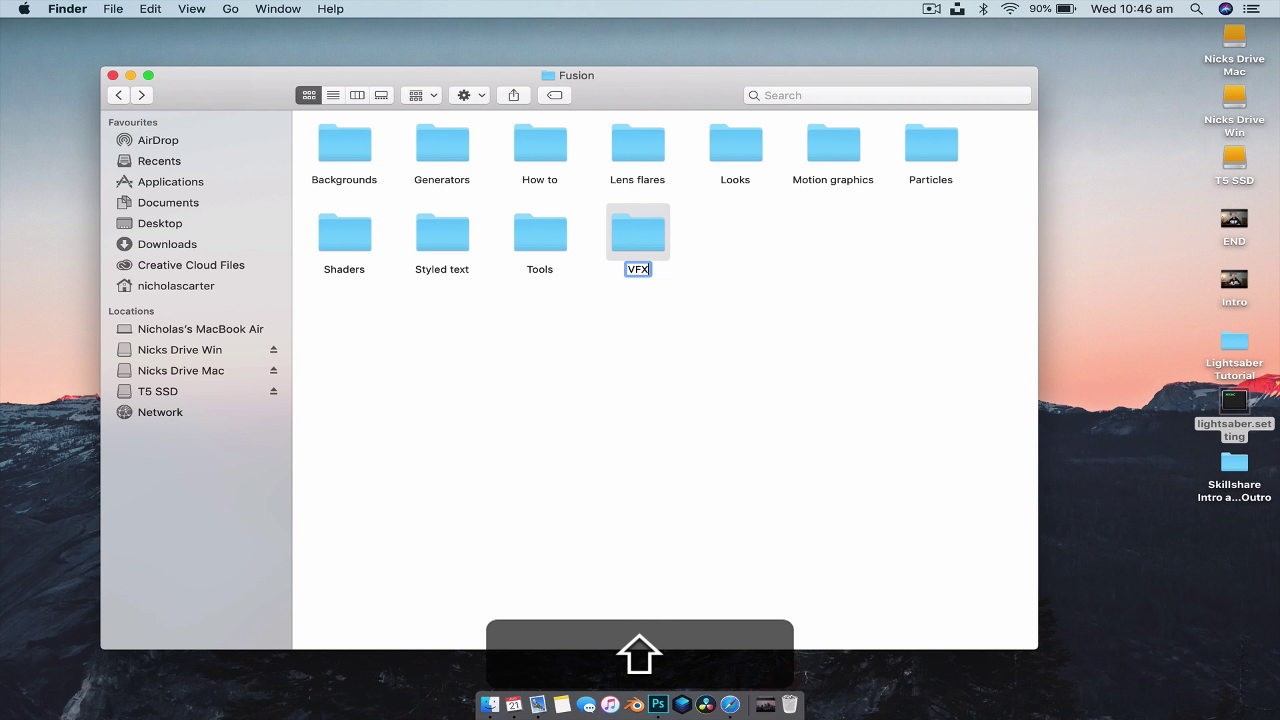
type(" Elements")
key("Return")
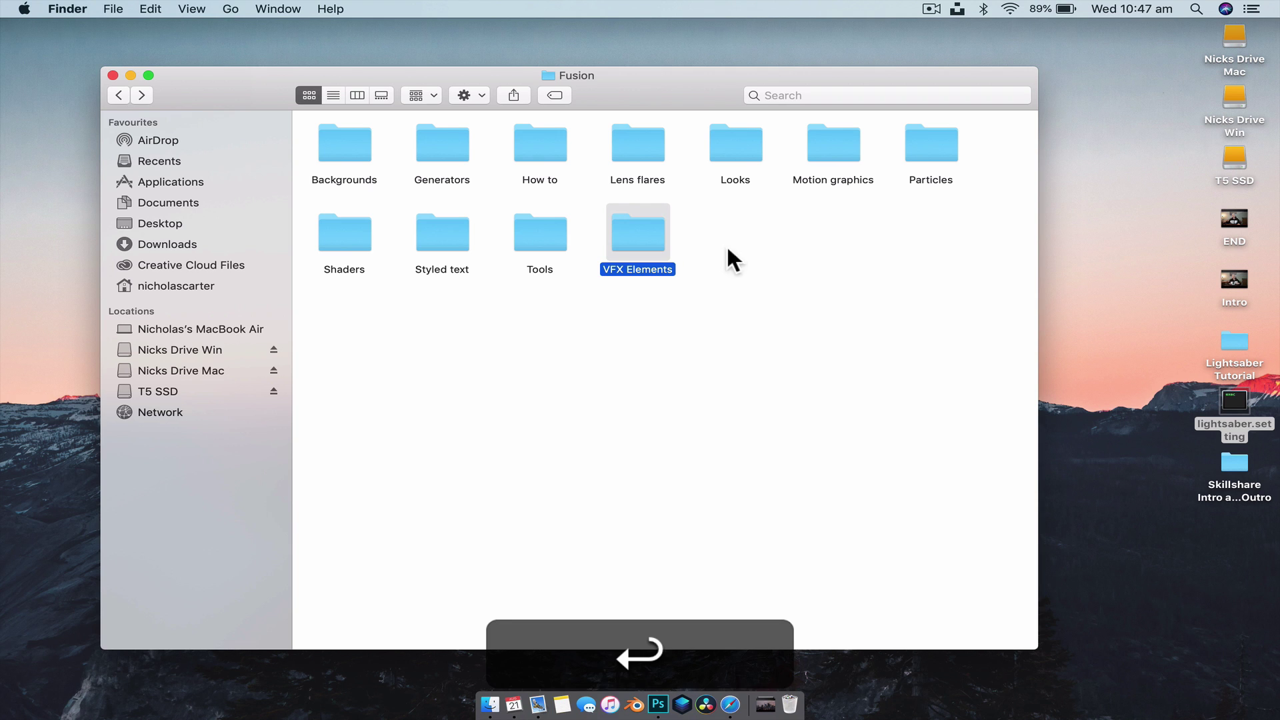
left_click_drag(643, 218, 638, 241)
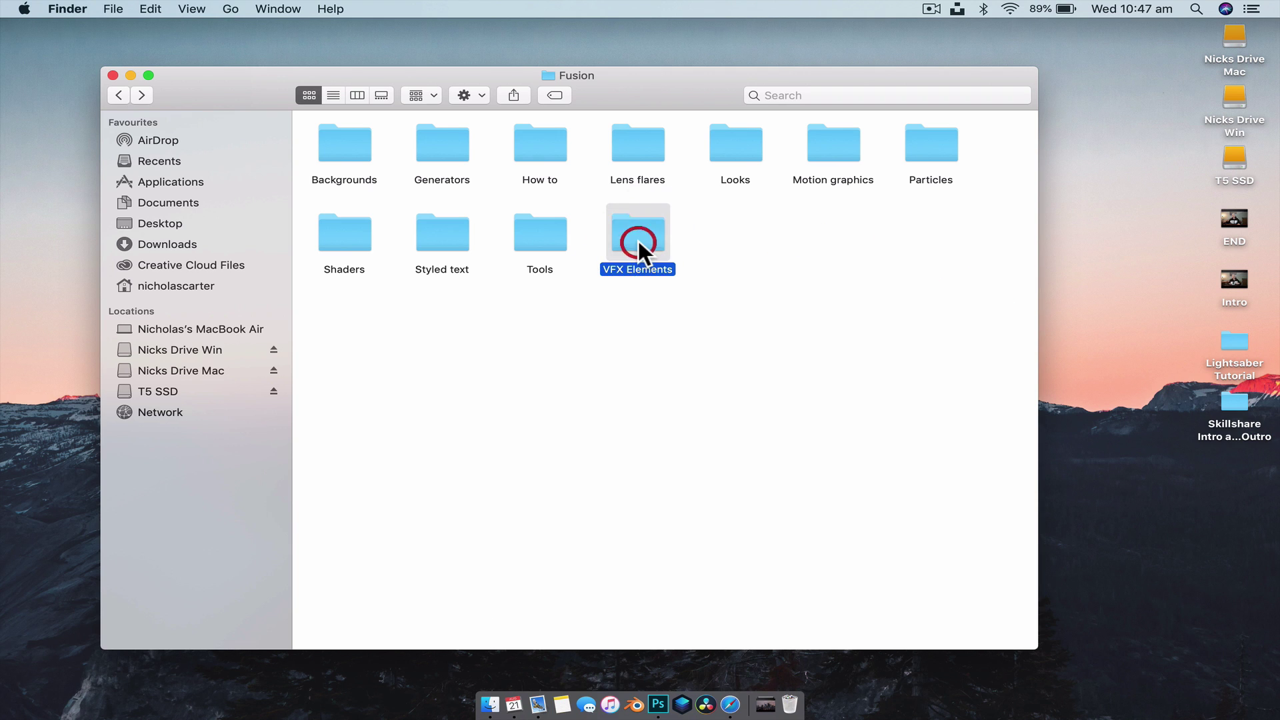
Step: Close the Finder window showing the Fusion templates folder and open DaVinci Resolve
left_click(818, 294)
left_click(113, 78)
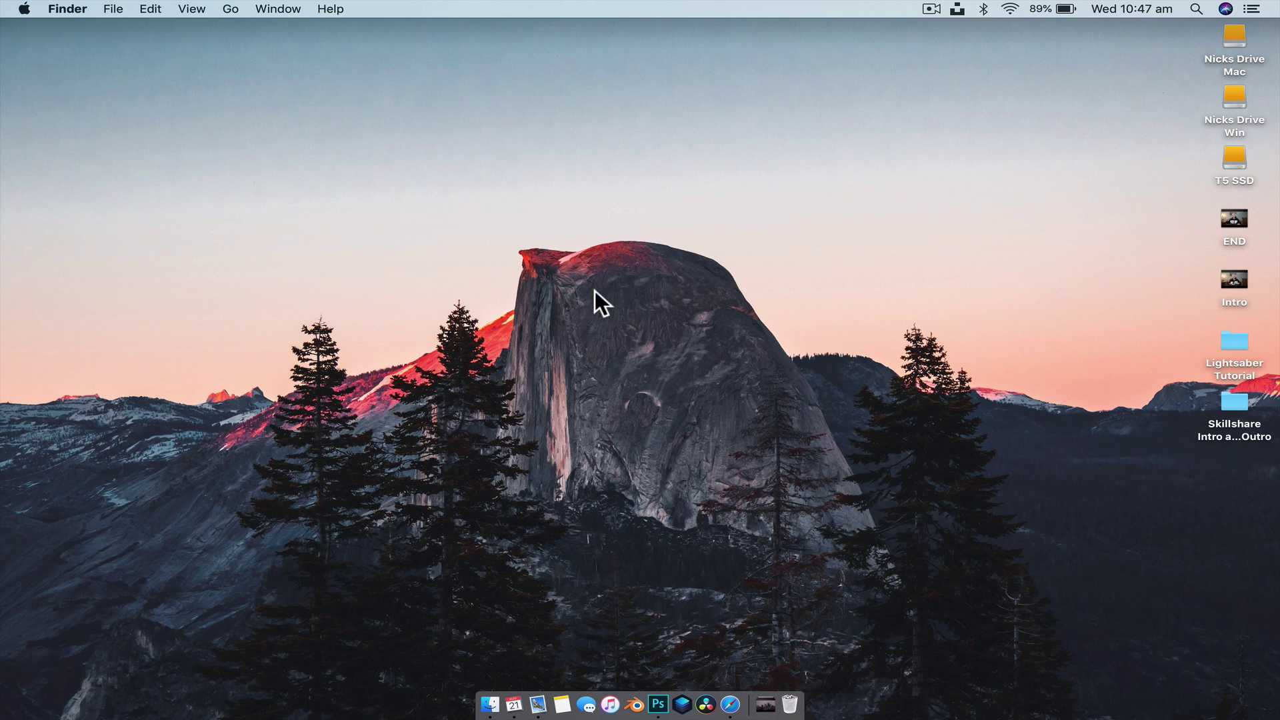
left_click(706, 712)
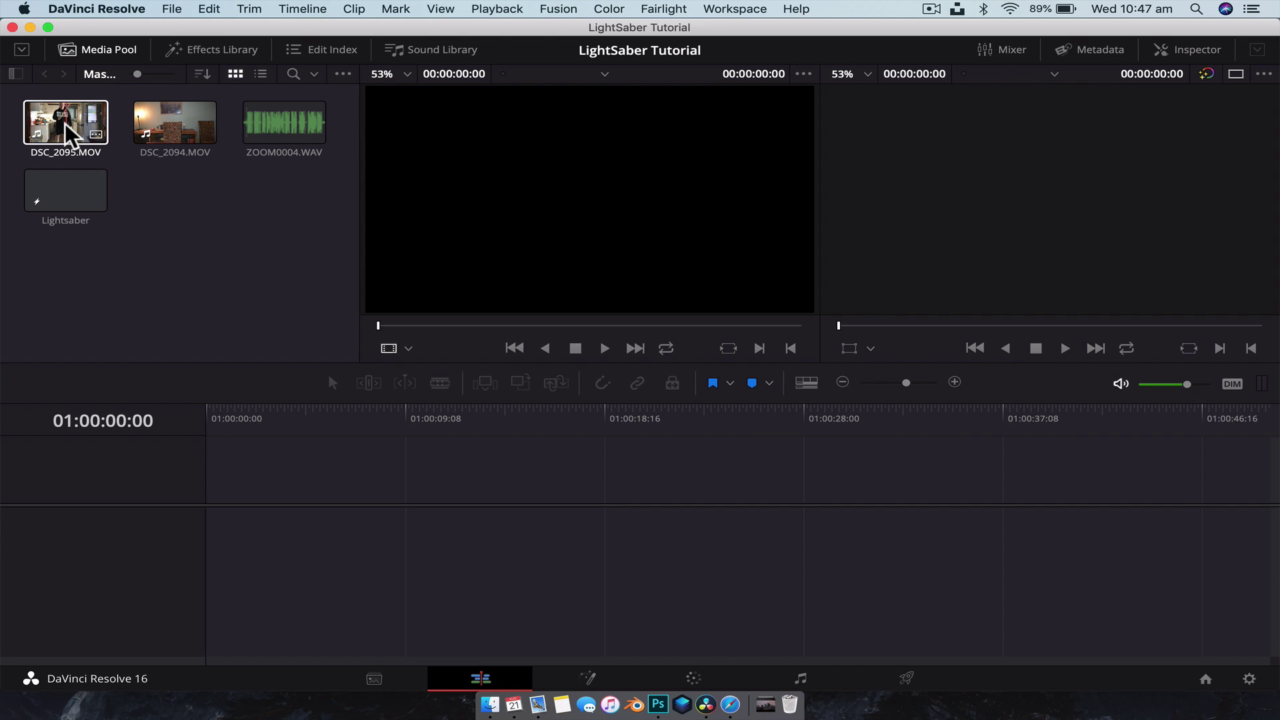
Step: Mark a three-second range of DSC_2095.MOV in the source viewer and place it on a new timeline
double_click(70, 130)
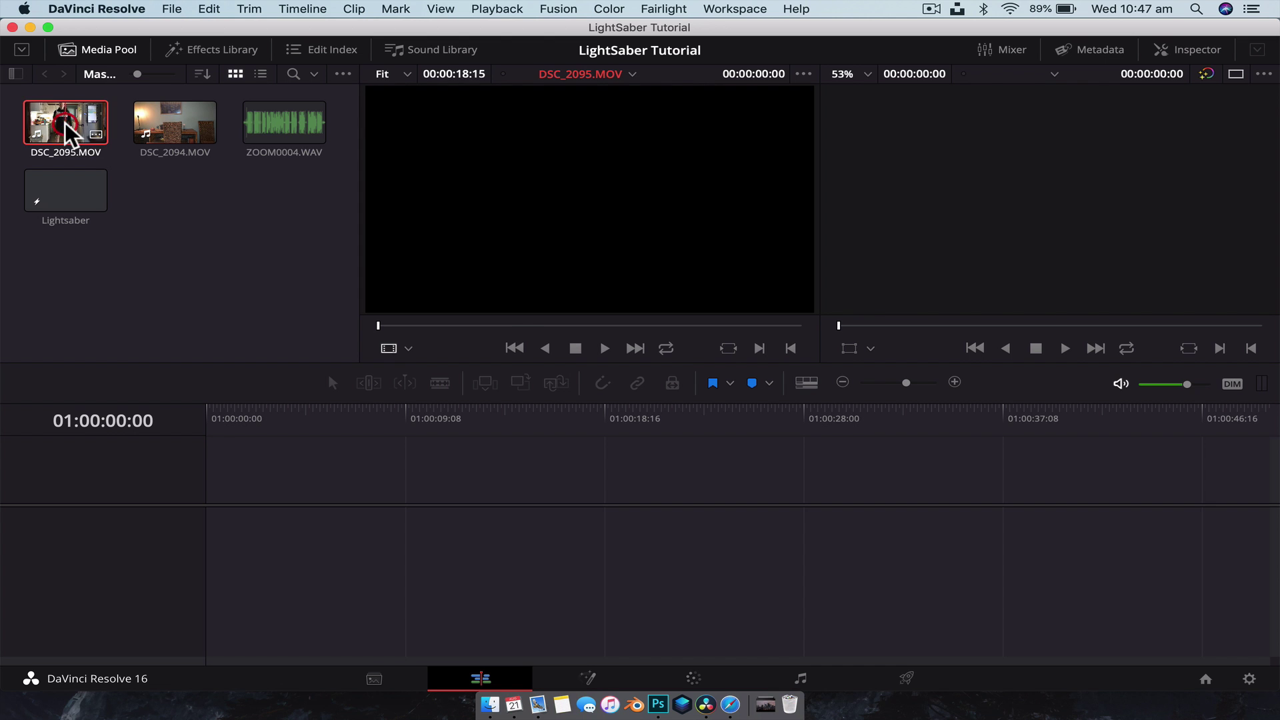
left_click(499, 326)
left_click_drag(504, 325, 213, 502)
key("i")
key("o")
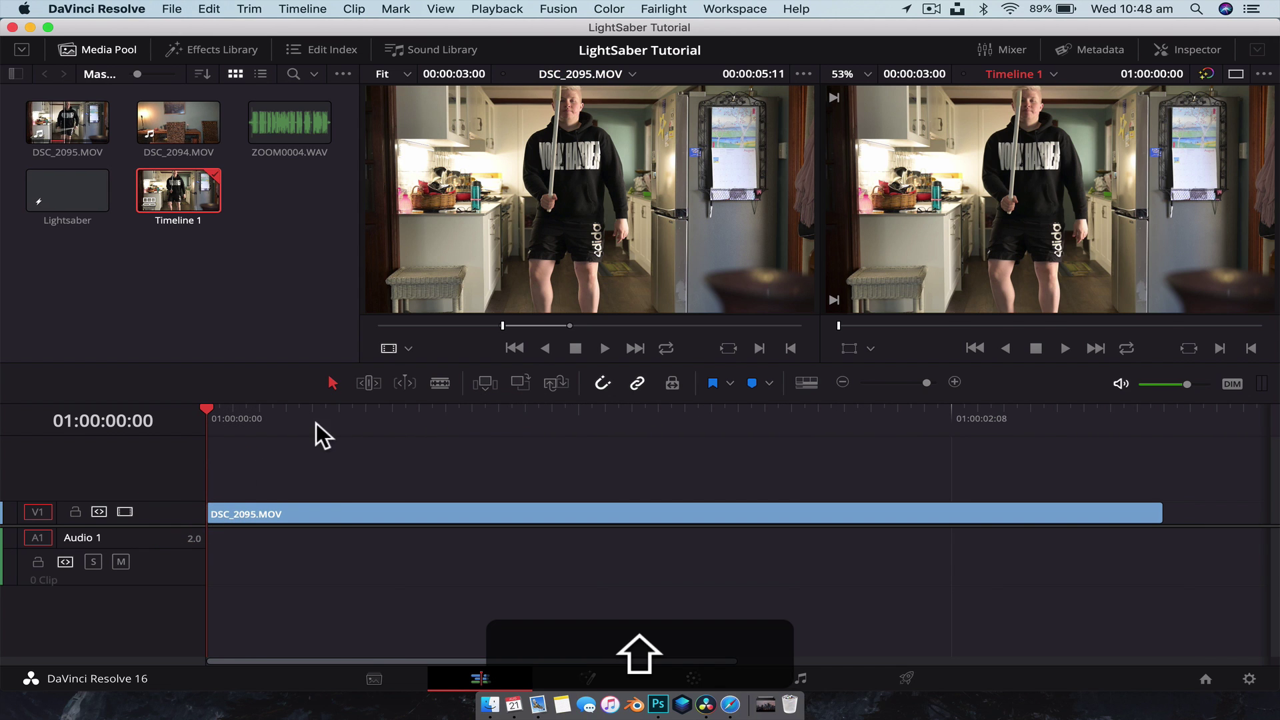
Step: Move the playhead to 01:00:01:06 on the timeline and view the clip's MediaOut1 in the Fusion page
left_click_drag(342, 420, 606, 434)
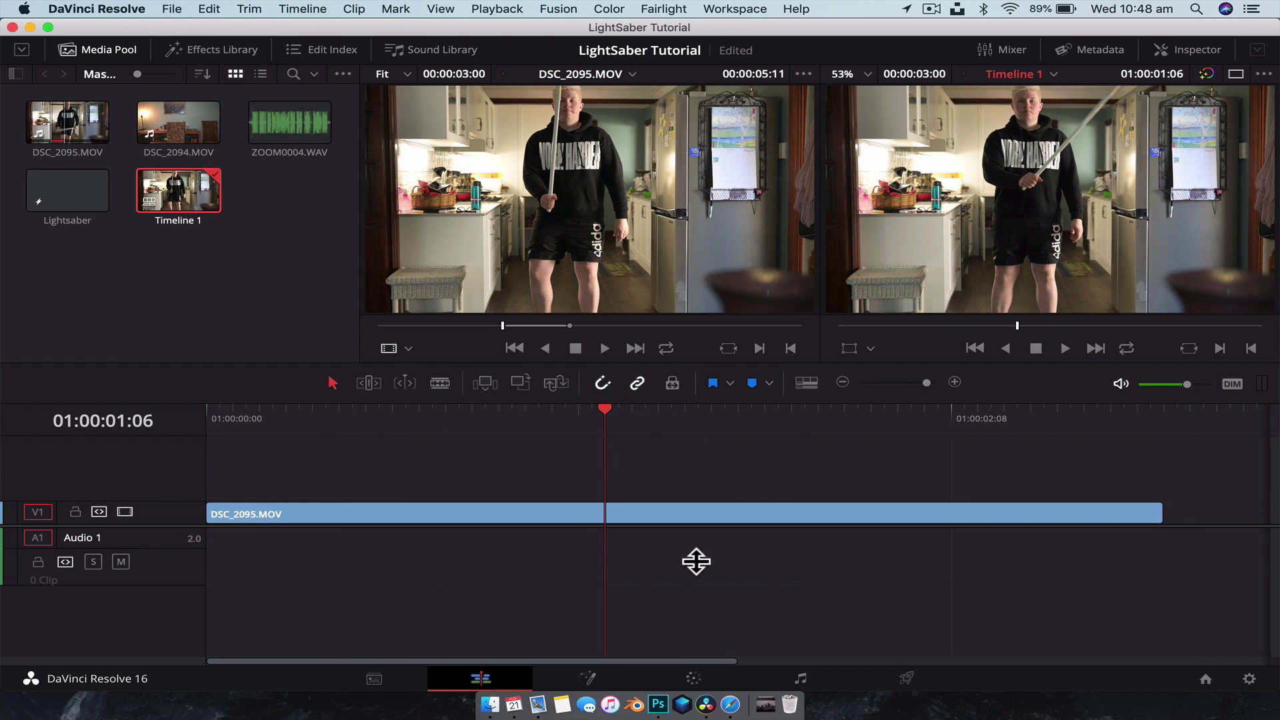
left_click(589, 676)
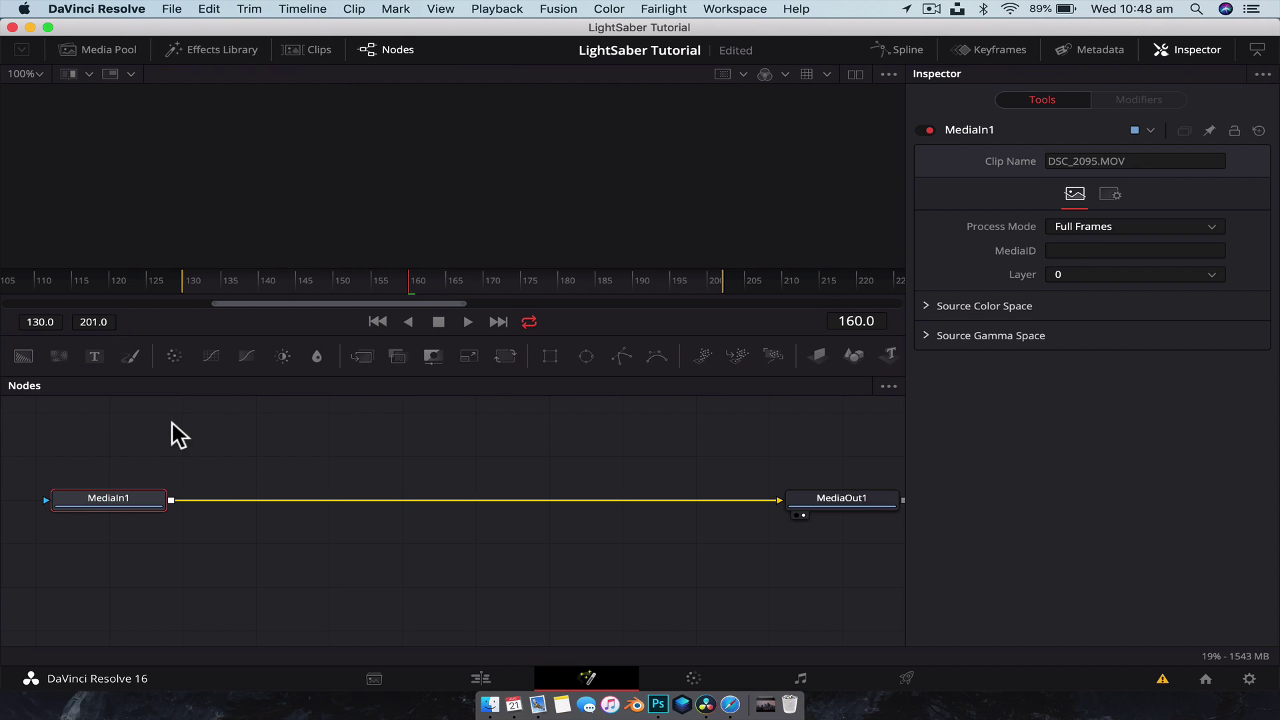
left_click(843, 560)
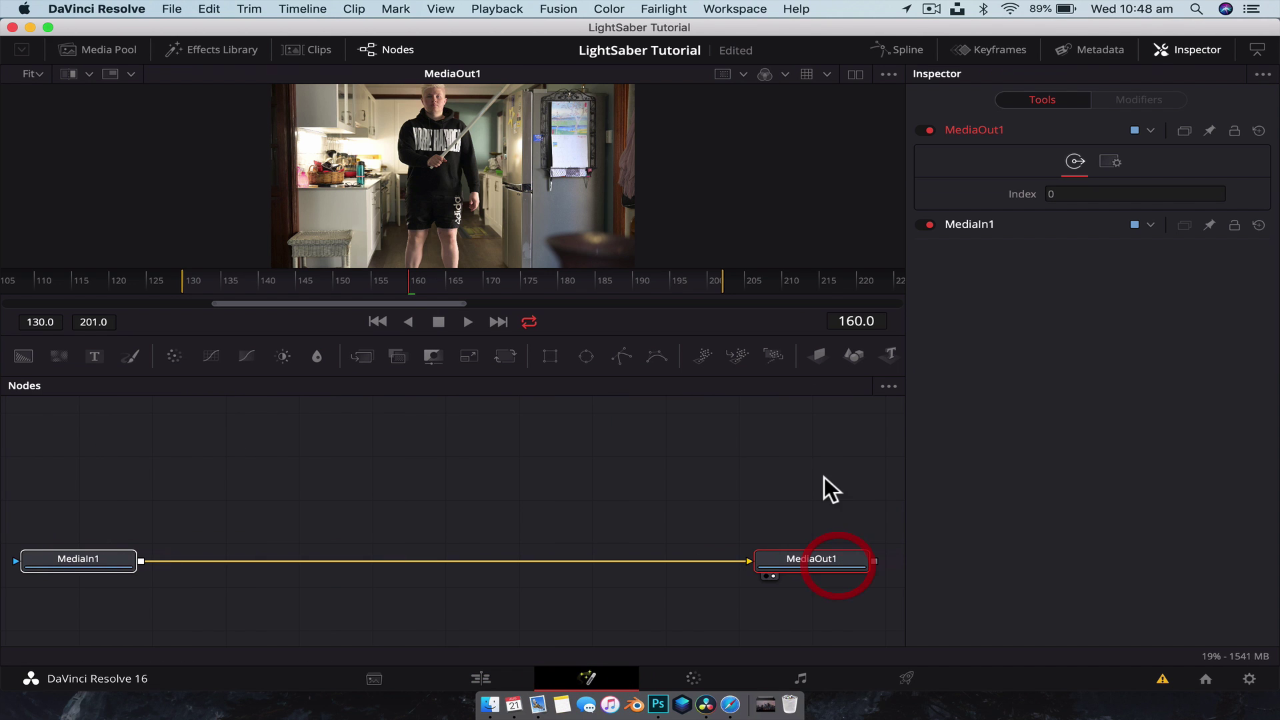
left_click(823, 465)
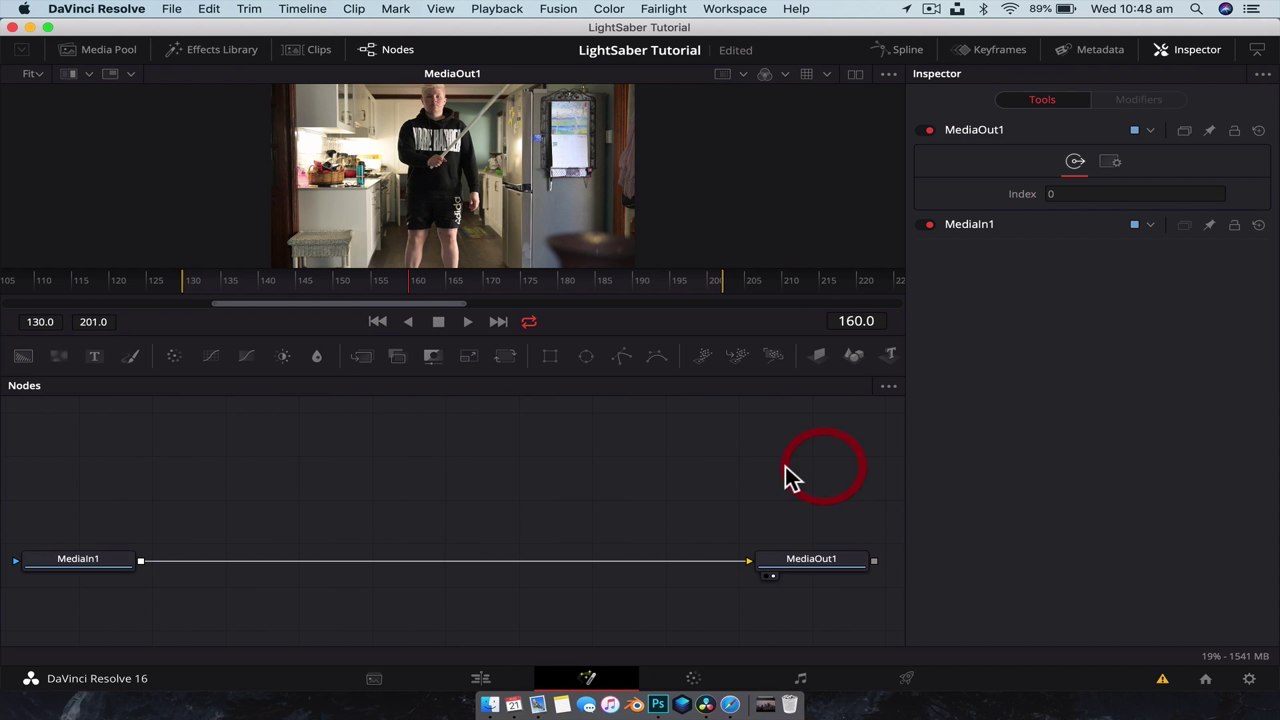
Step: Add the lightsaber template from VFX Elements to the node graph and merge BladeControls over MediaIn1
left_click(22, 49)
left_click(86, 48)
left_click(240, 42)
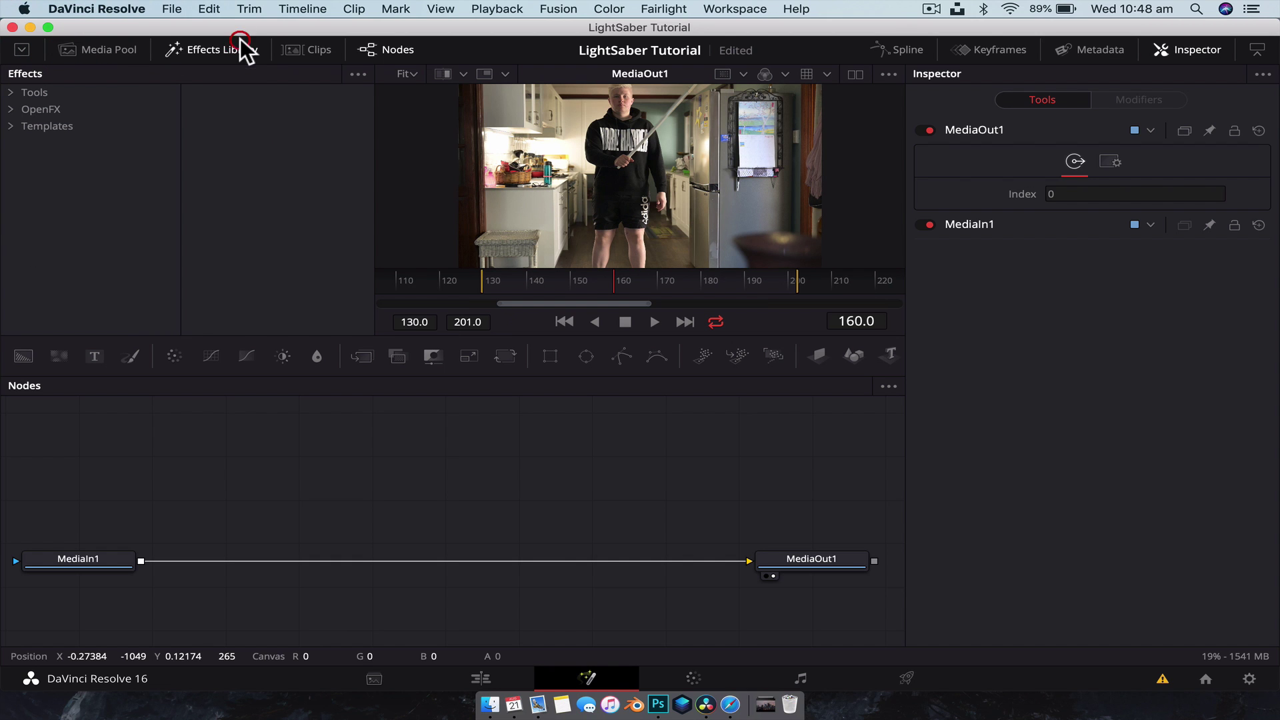
left_click(9, 126)
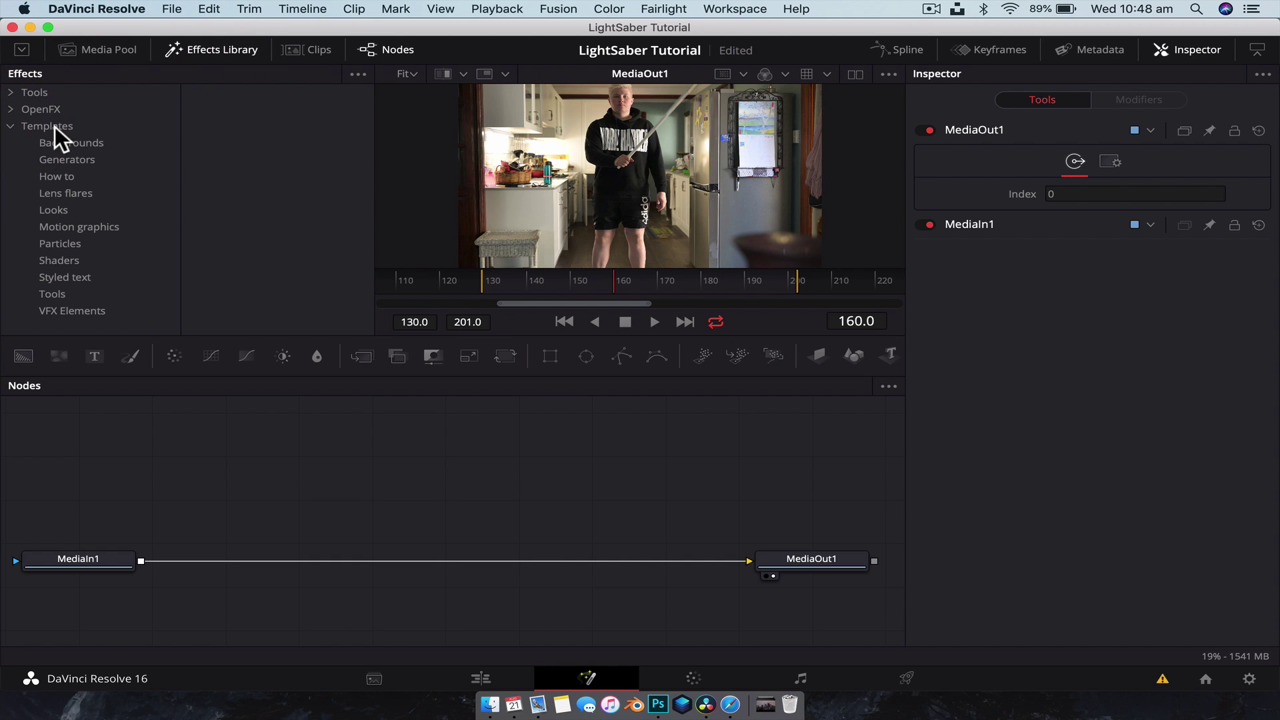
left_click(66, 310)
left_click(262, 122)
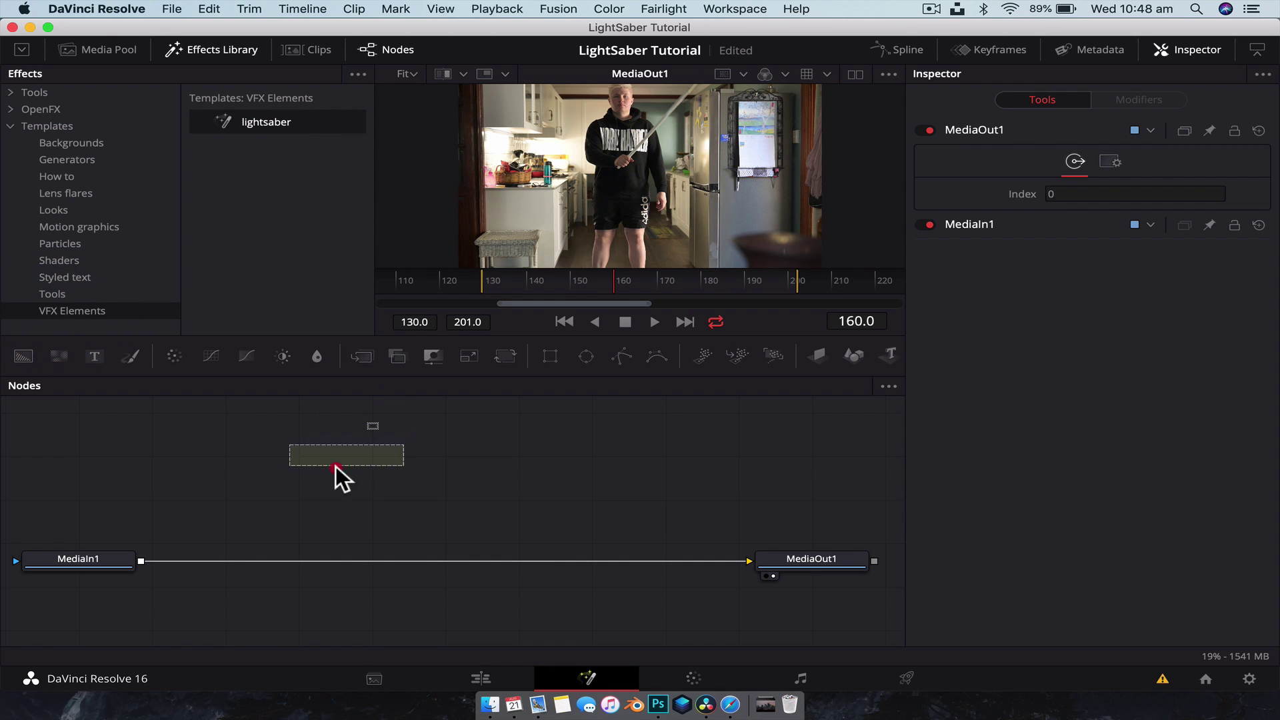
left_click_drag(335, 466, 355, 444)
left_click(382, 405)
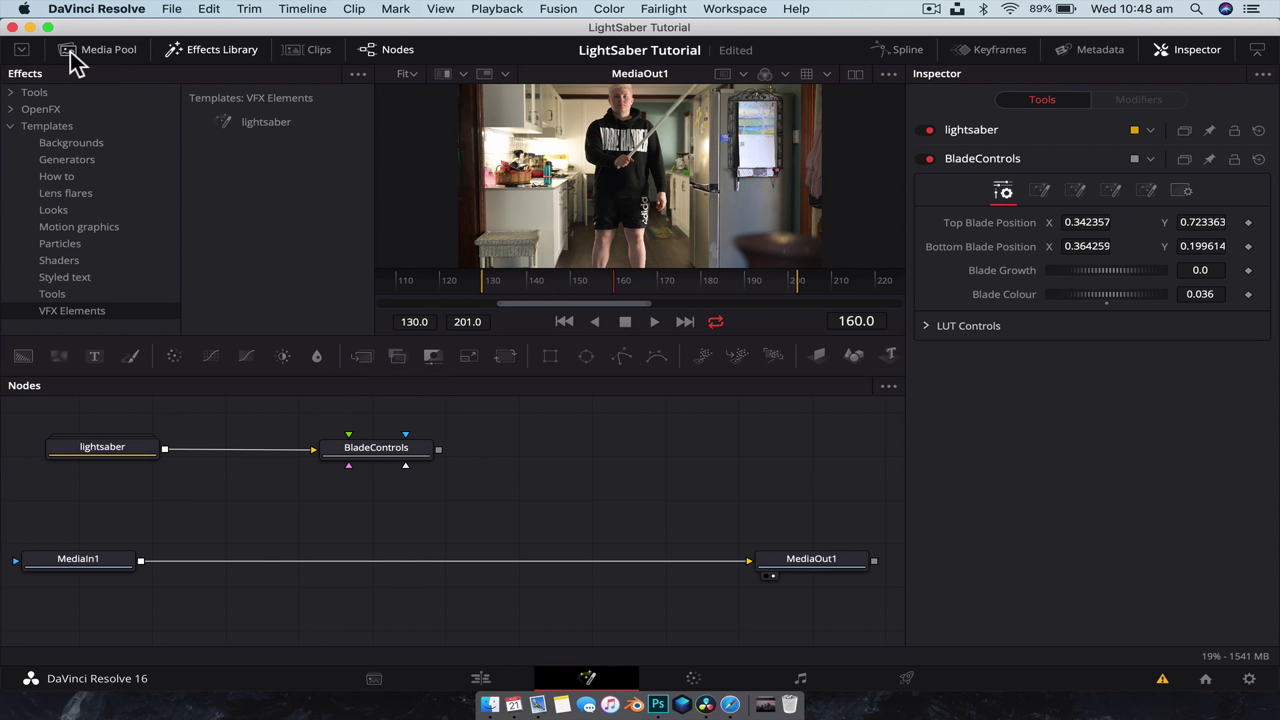
left_click(170, 45)
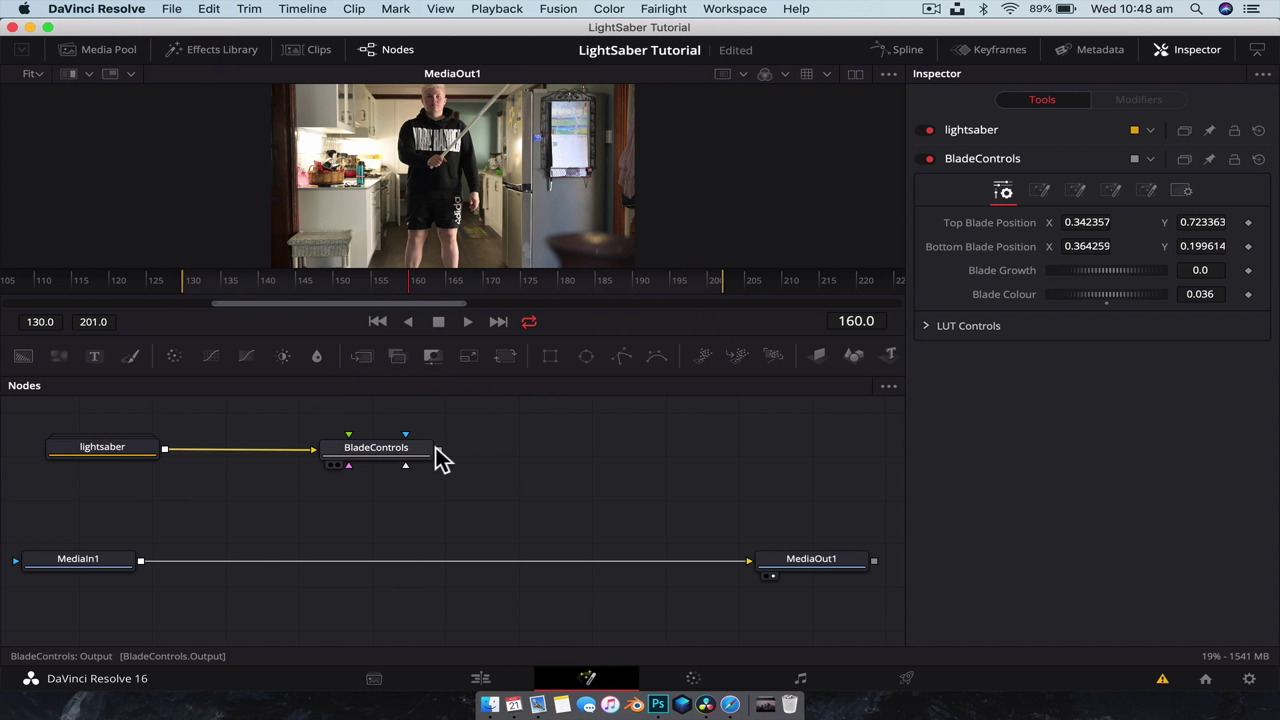
left_click_drag(438, 448, 139, 558)
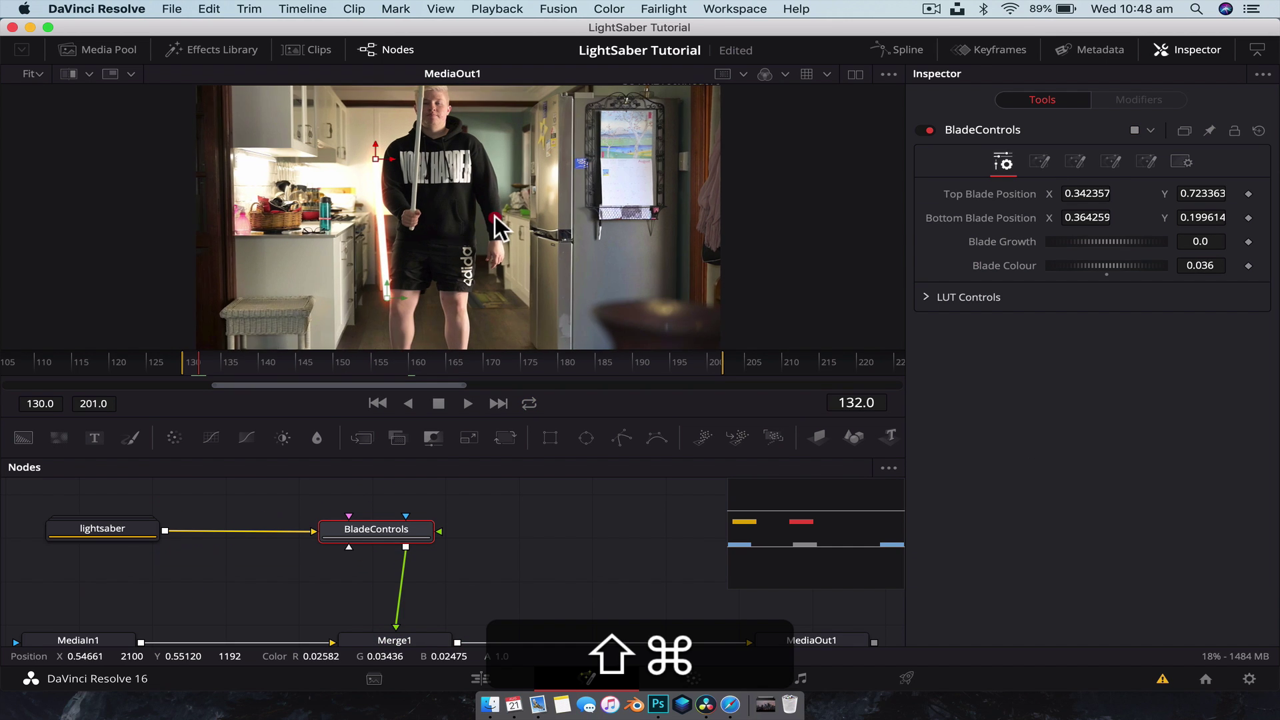
Step: Align the blade with the stick at frame 130, top about 0.44, 1.13 and bottom about 0.42, 0.52, with Blade Colour 0.579
left_click_drag(495, 215, 538, 258)
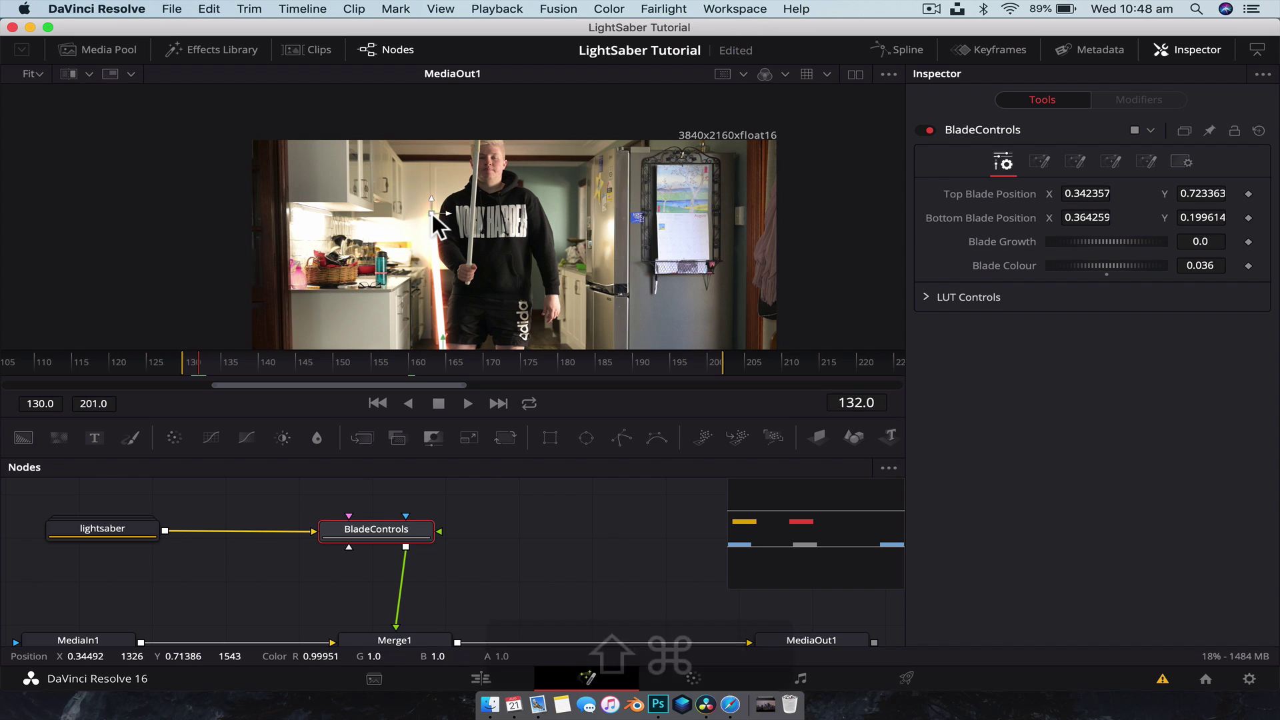
left_click_drag(432, 212, 485, 105)
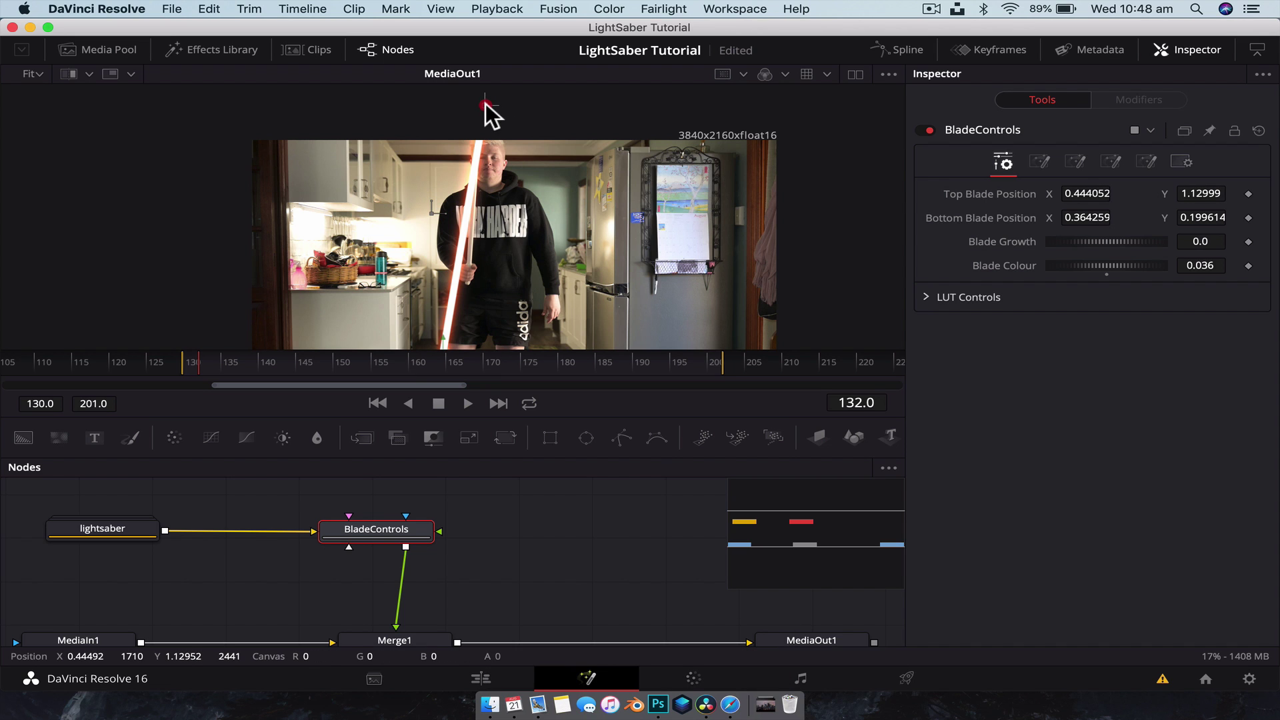
left_click_drag(536, 213, 555, 166)
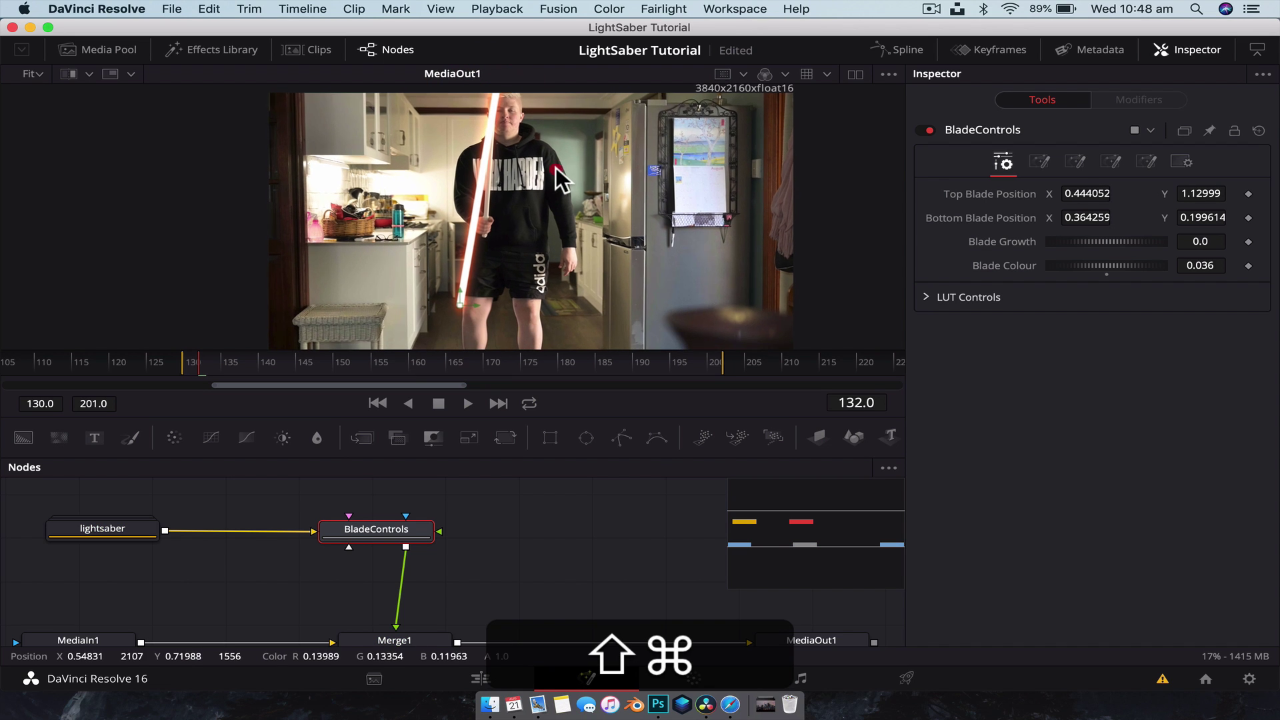
left_click(186, 360)
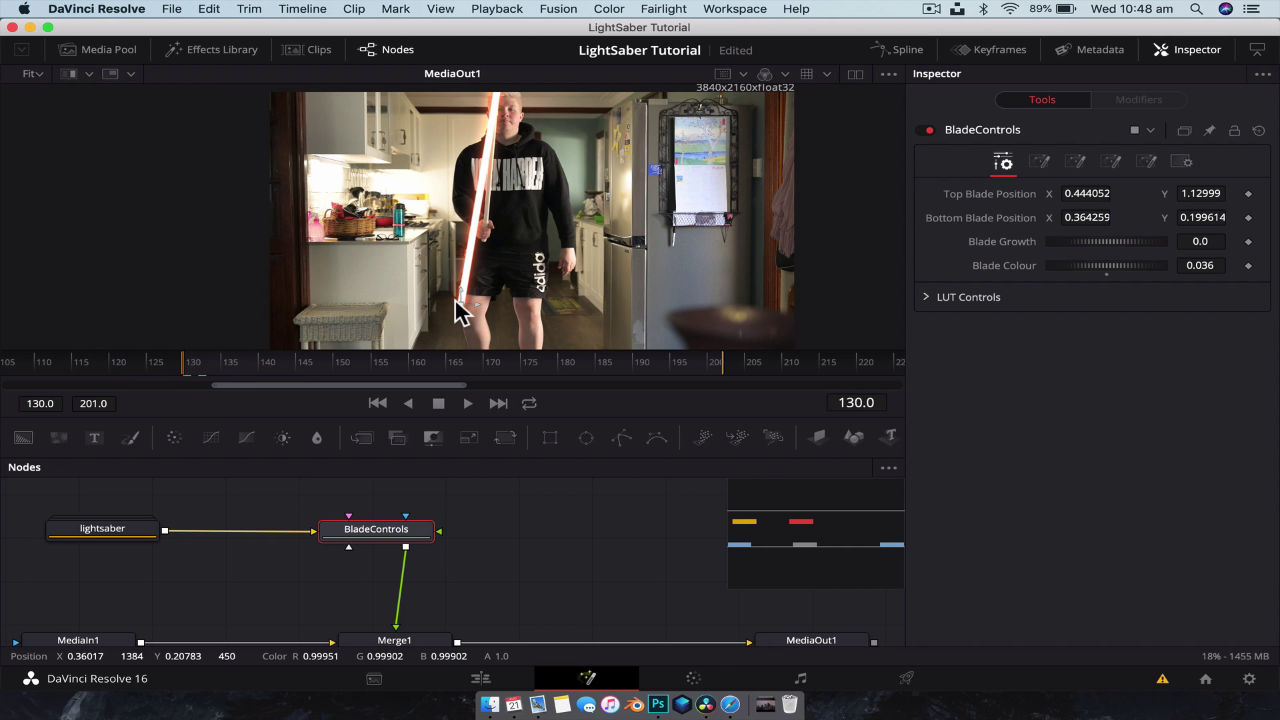
left_click_drag(458, 302, 484, 218)
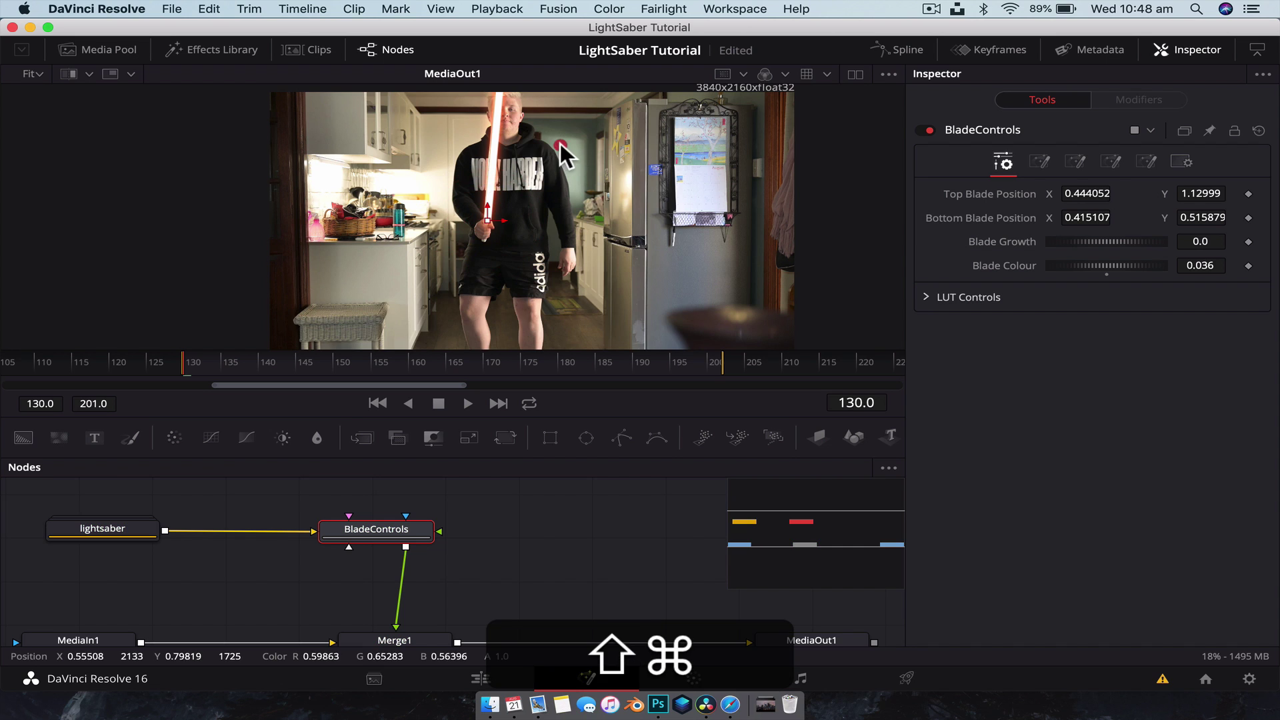
left_click_drag(560, 142, 565, 173)
left_click_drag(506, 86, 504, 87)
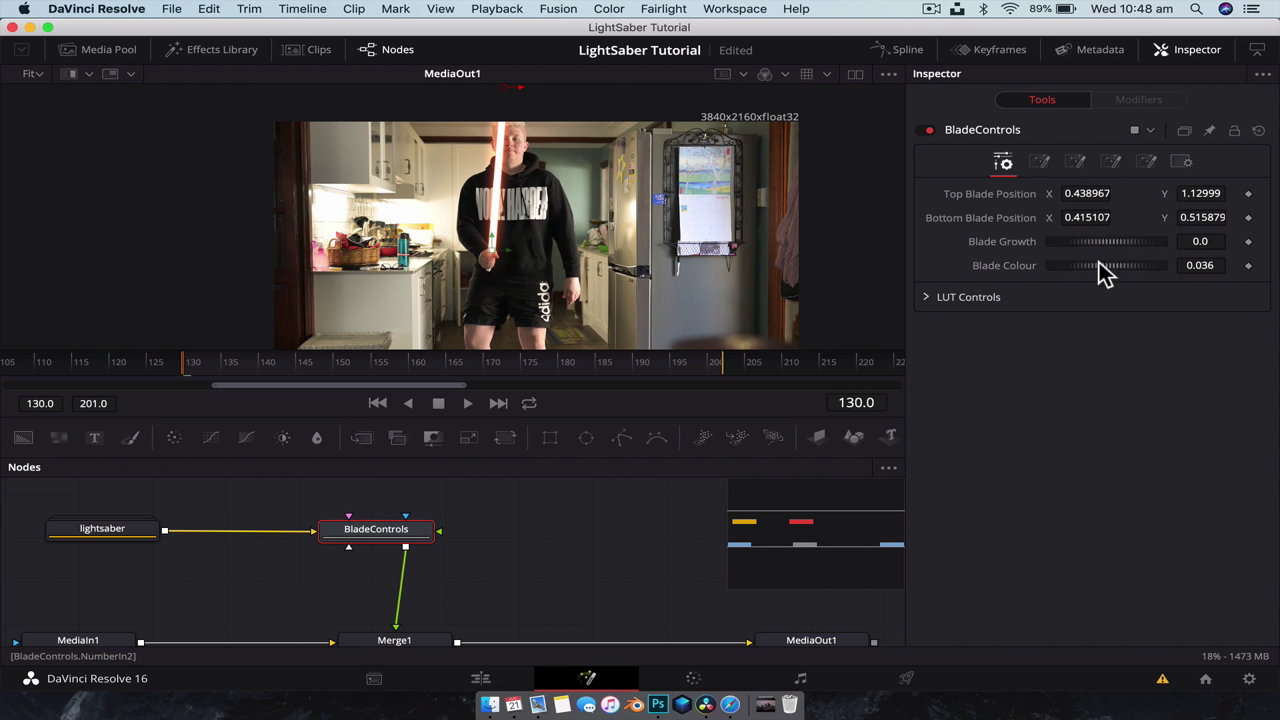
left_click_drag(1099, 262, 1163, 262)
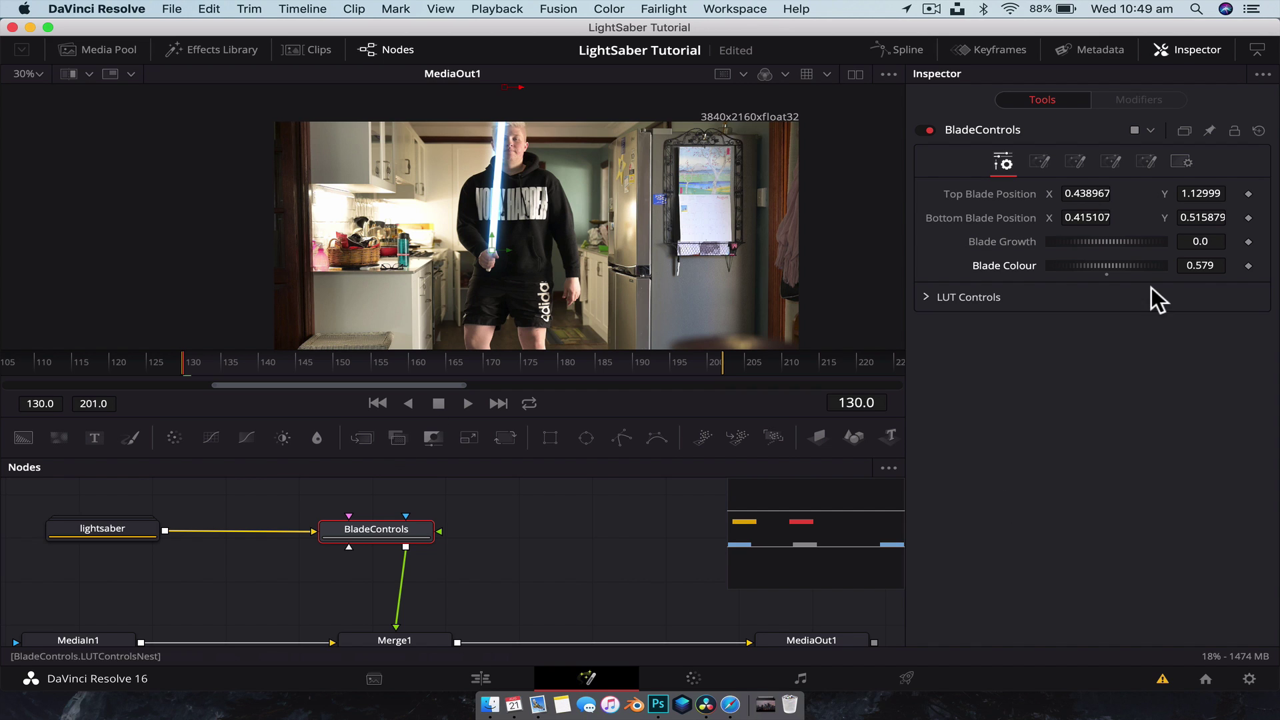
Step: Keyframe both blade positions at frame 130, and at frame 201 move the top to about 0.59, 1.31 and the bottom to about 0.41, 0.75
left_click(1249, 194)
left_click(1249, 217)
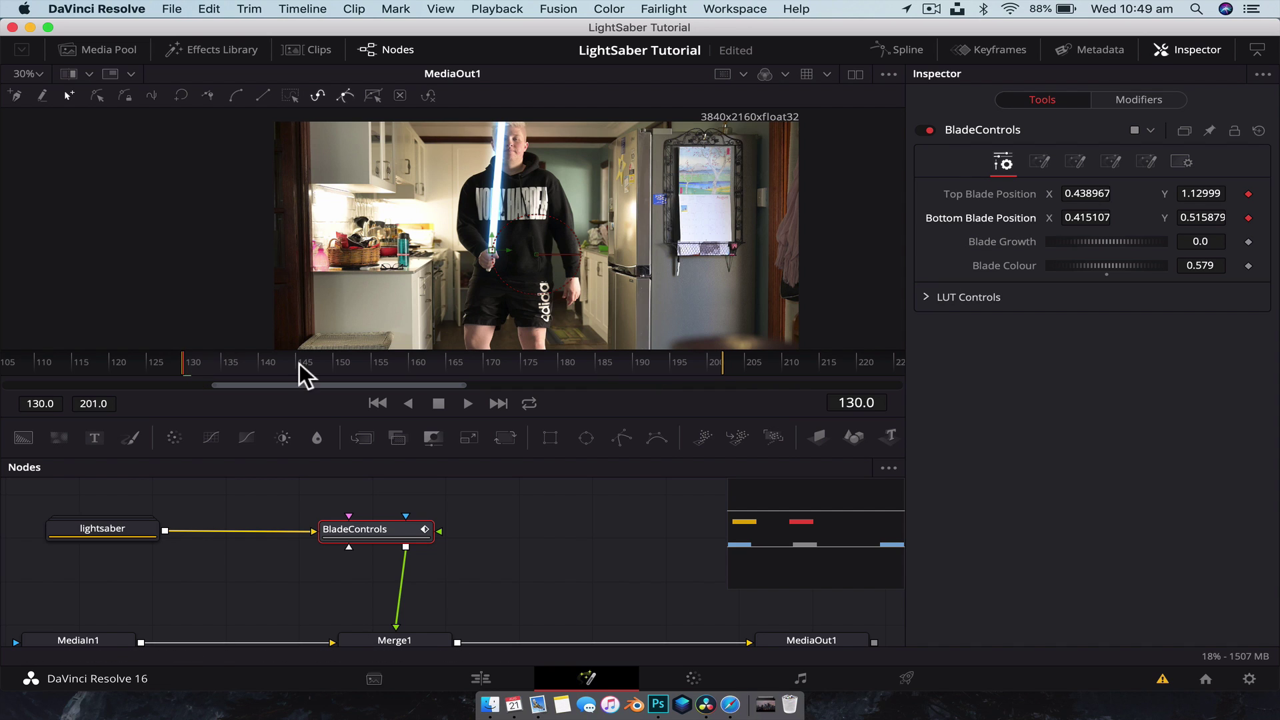
left_click(715, 363)
left_click_drag(763, 217, 791, 166)
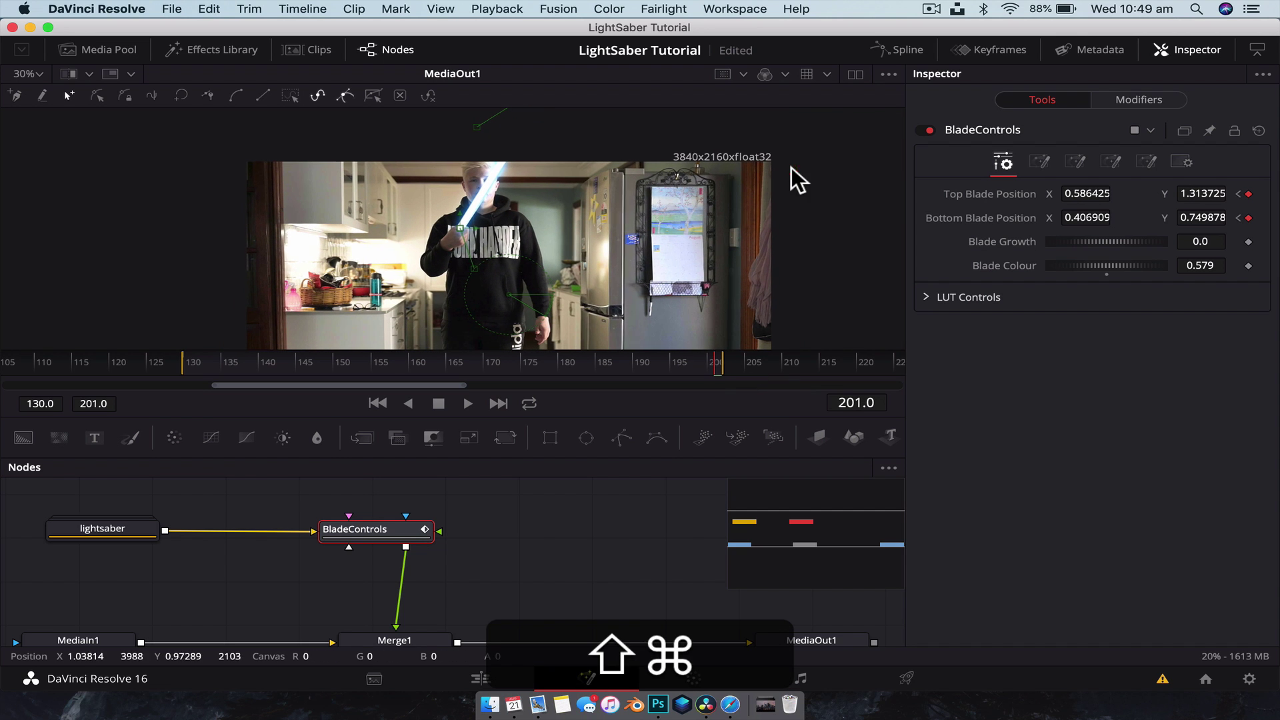
Step: Realign the blade with the stick at frame 165, bottom about 0.48, 0.61 and top about 0.69, 0.94
left_click(446, 364)
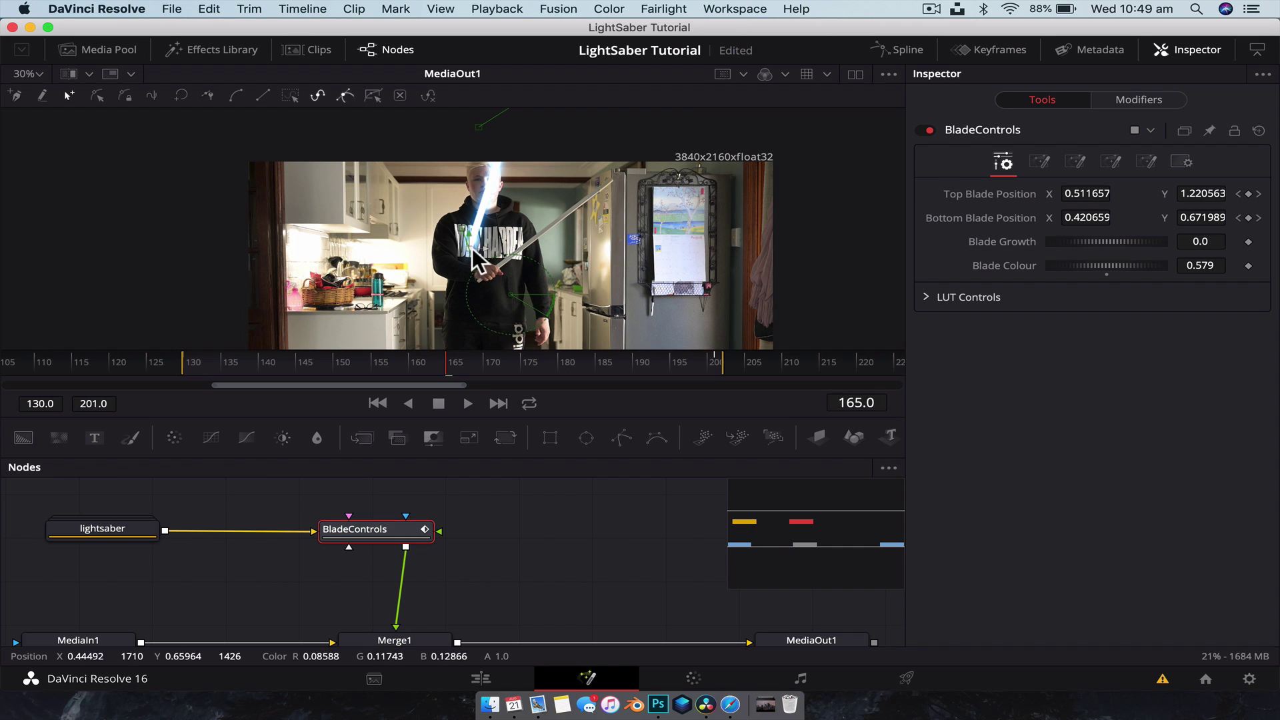
left_click(469, 256)
left_click_drag(468, 255, 500, 261)
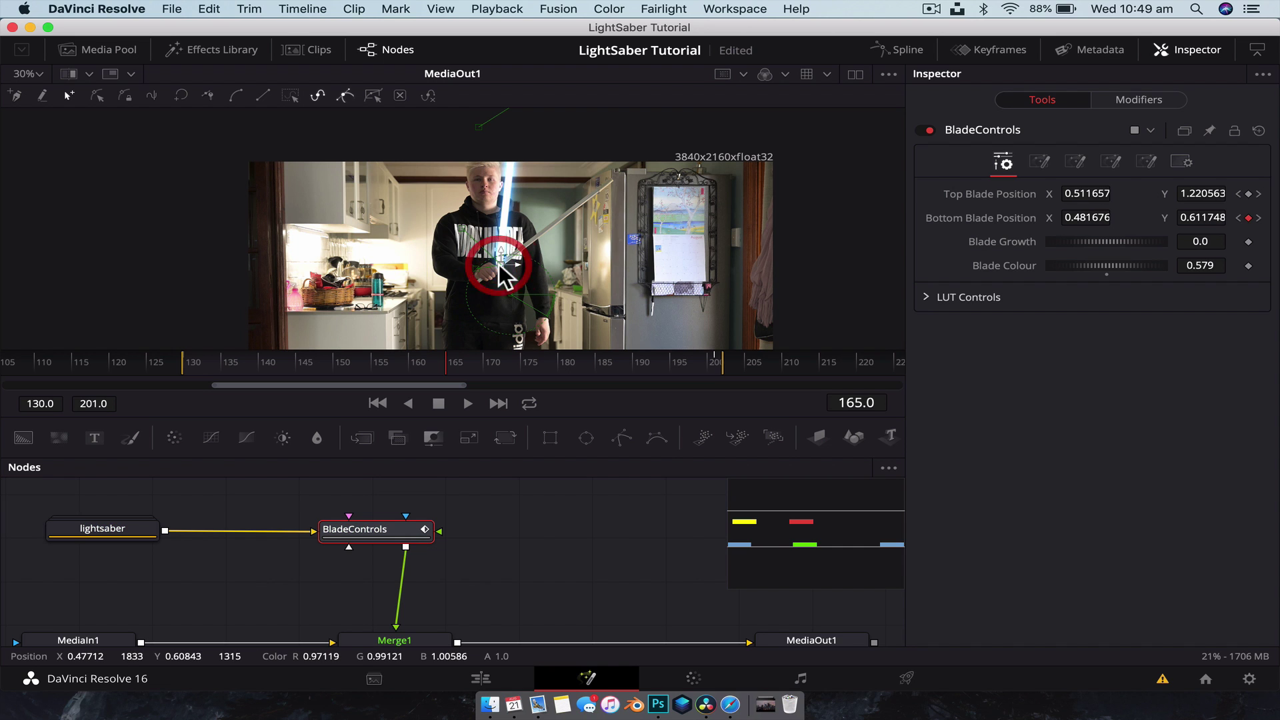
left_click_drag(575, 137, 528, 209)
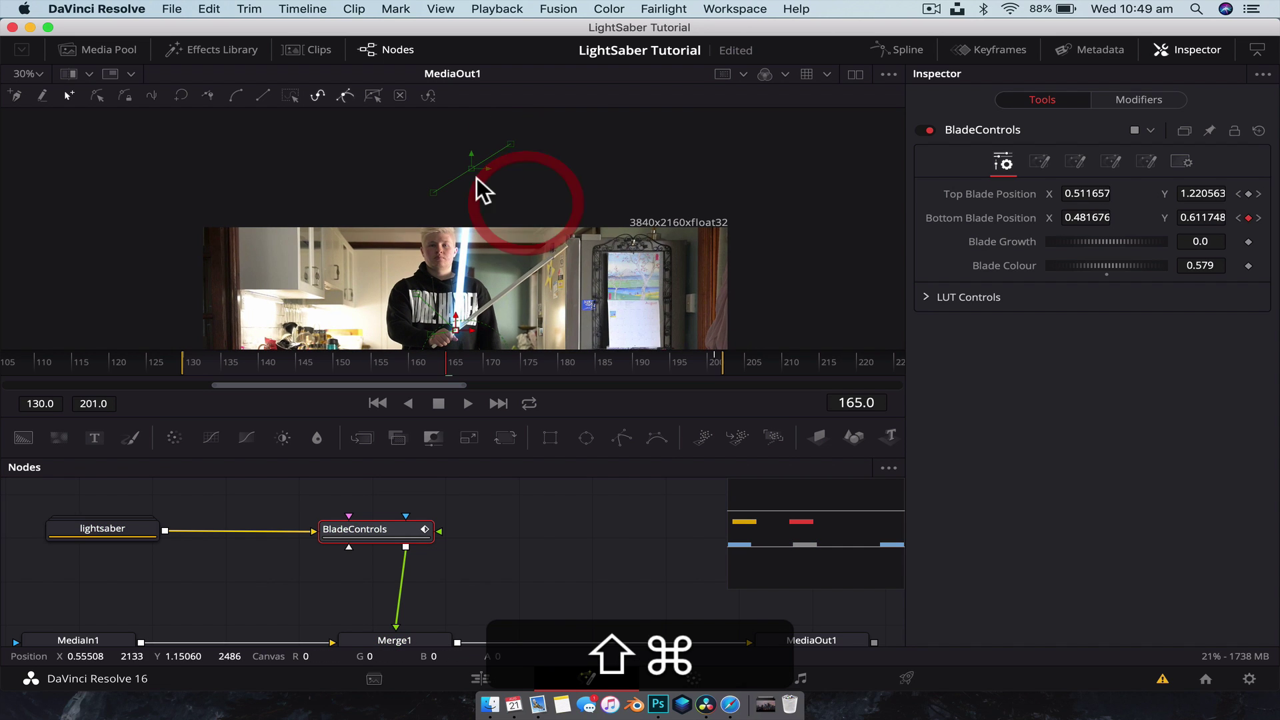
left_click_drag(470, 166, 666, 216)
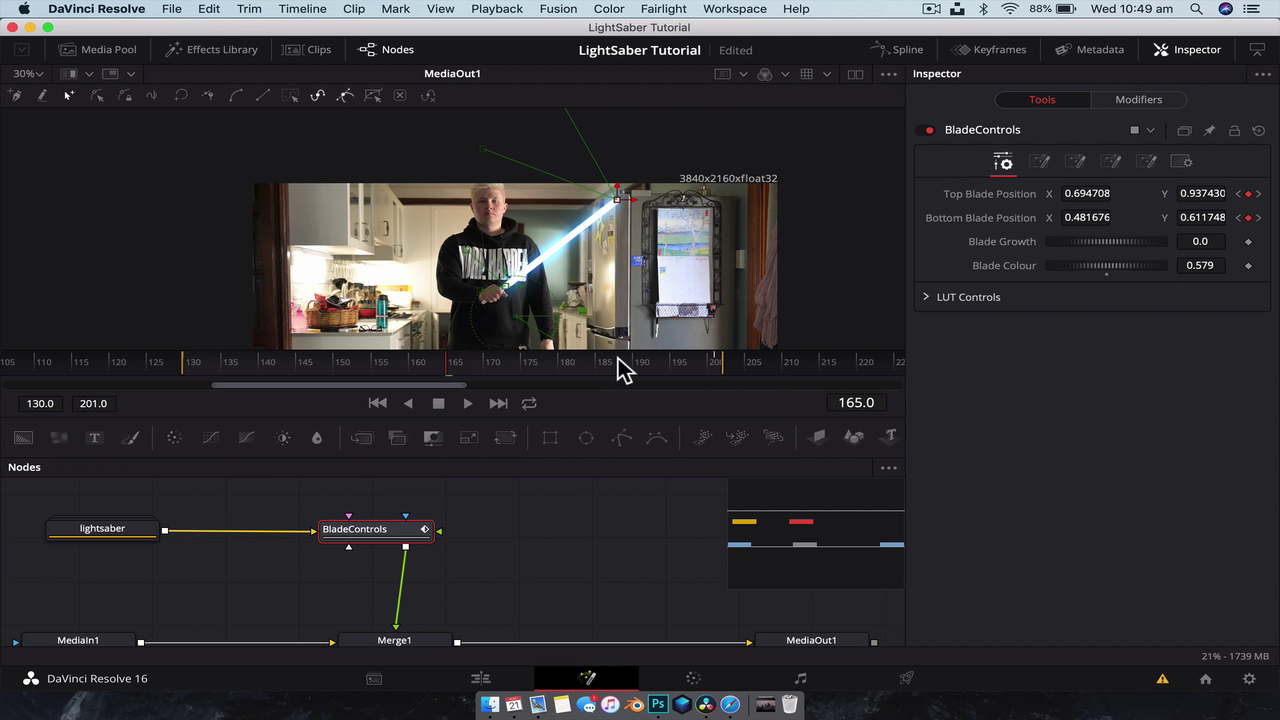
left_click_drag(731, 260, 755, 244)
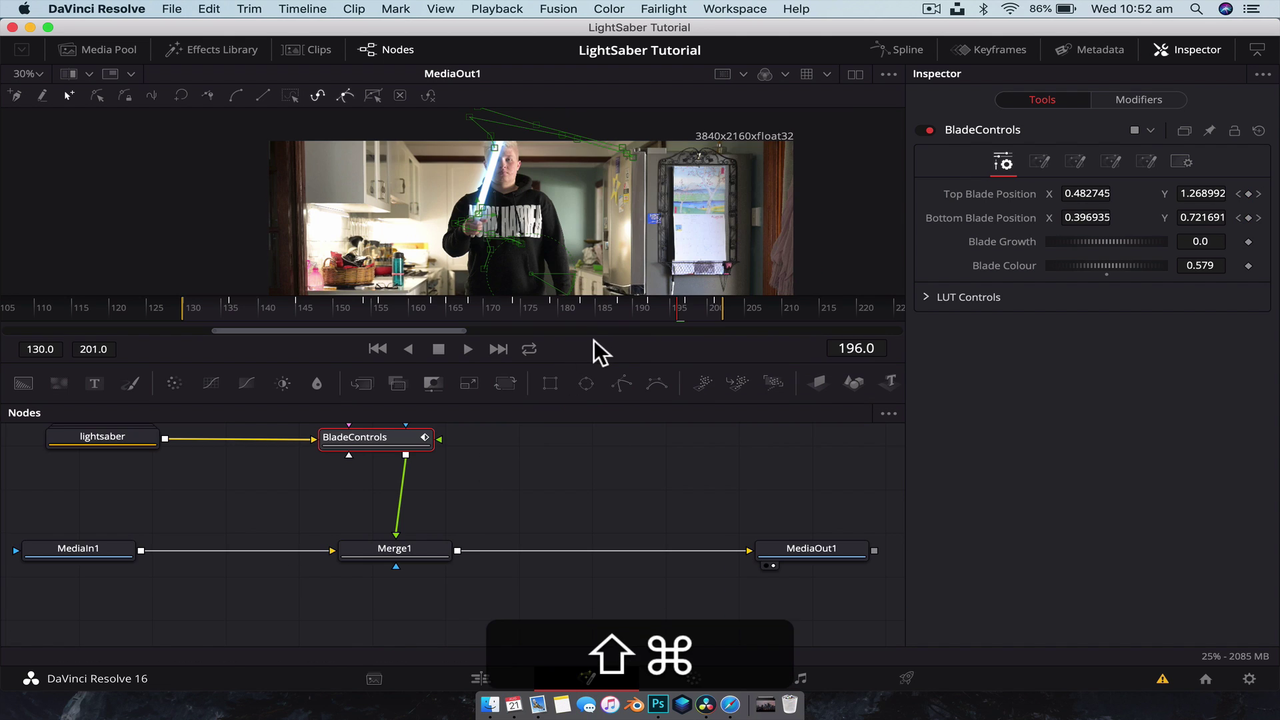
Step: Enable Motion Blur in the settings of the Merge1 node
left_click_drag(592, 360, 581, 394)
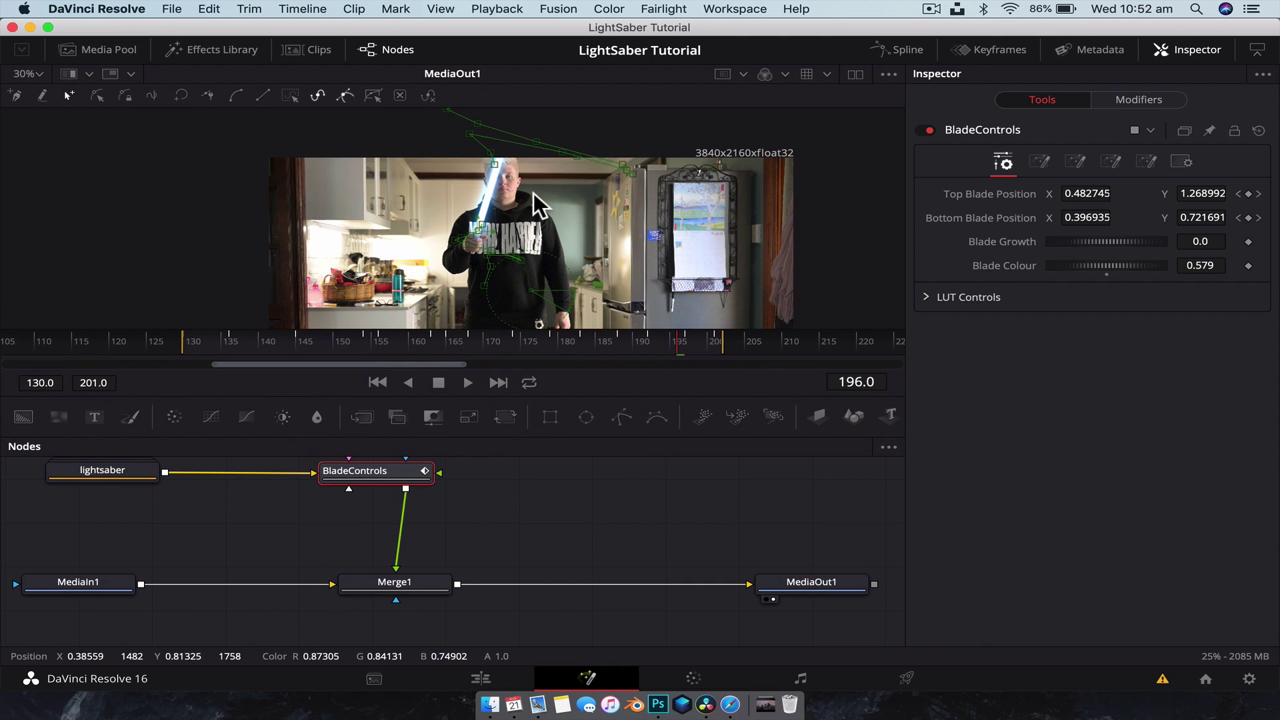
left_click(530, 506)
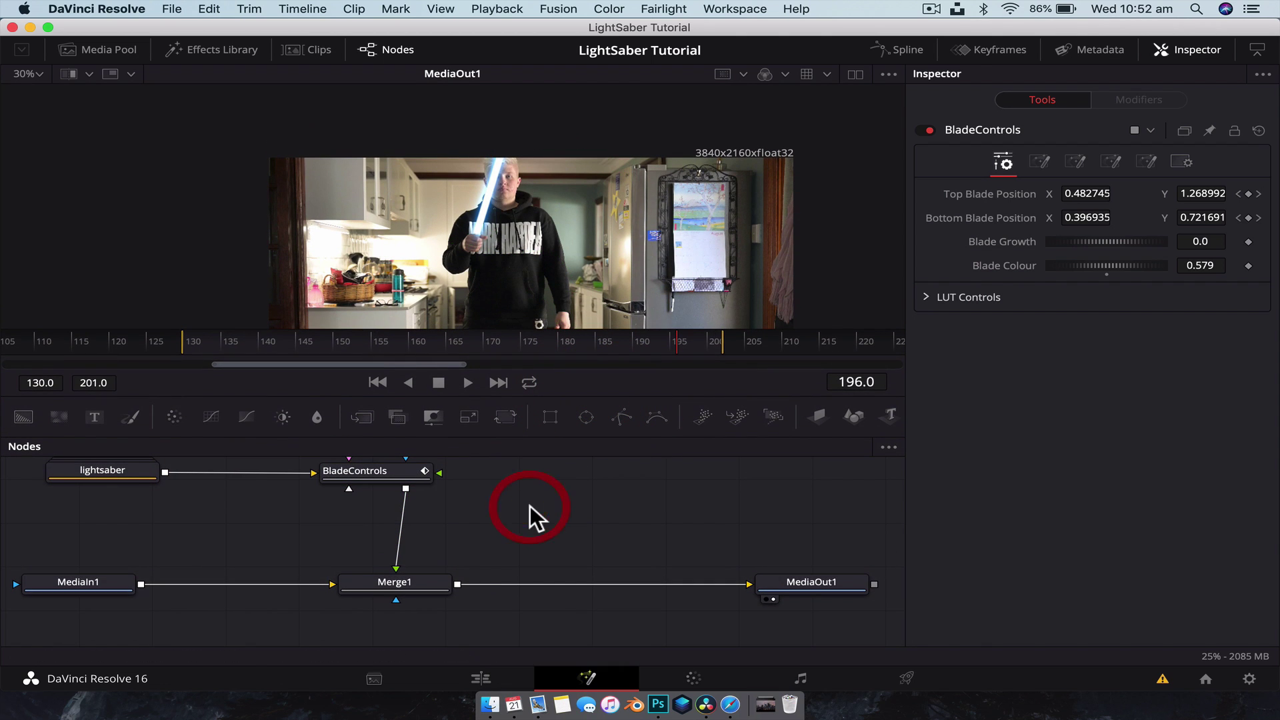
left_click(406, 587)
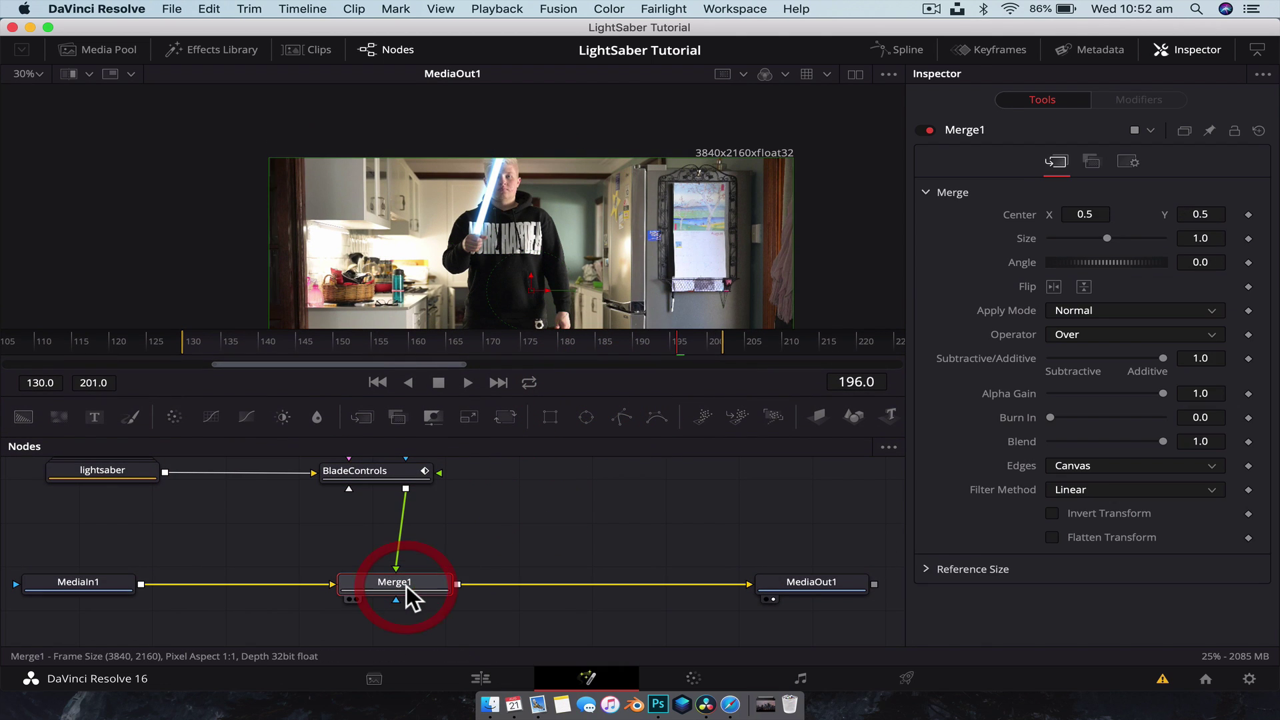
left_click(1127, 161)
left_click(1052, 383)
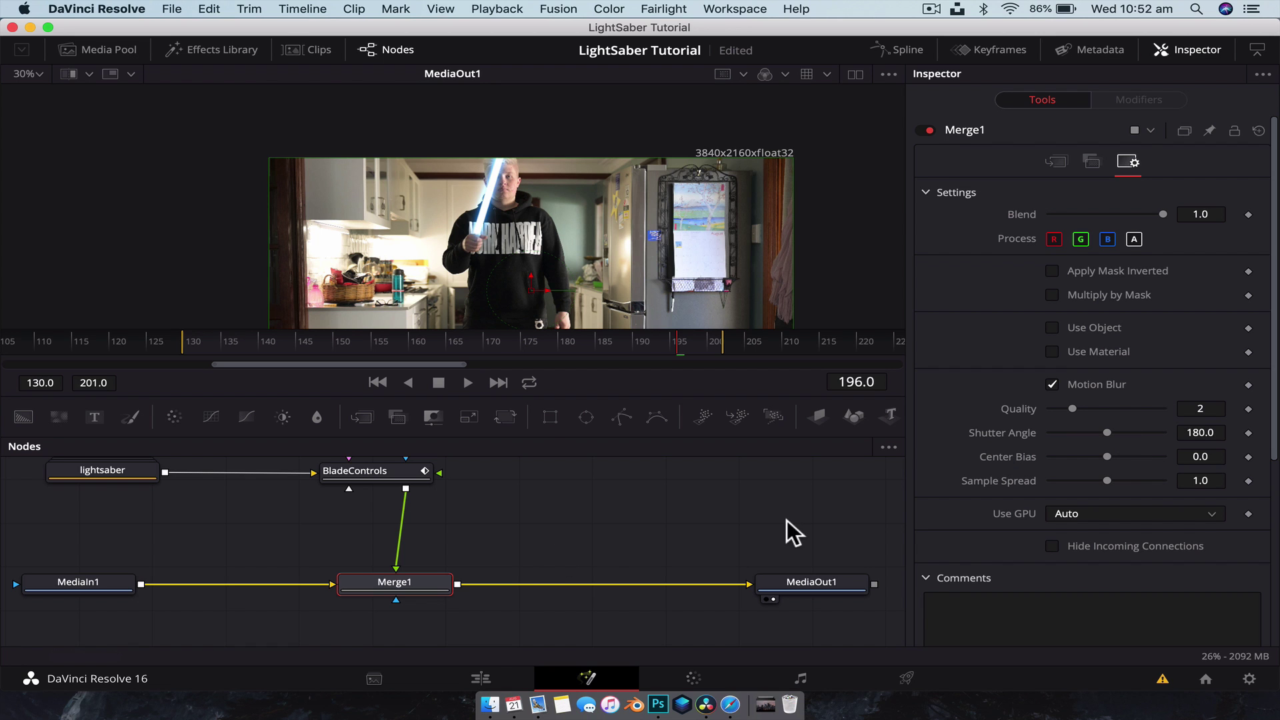
Step: Return to the Edit page and hide the Inspector to view the composited clip in the timeline
left_click(480, 678)
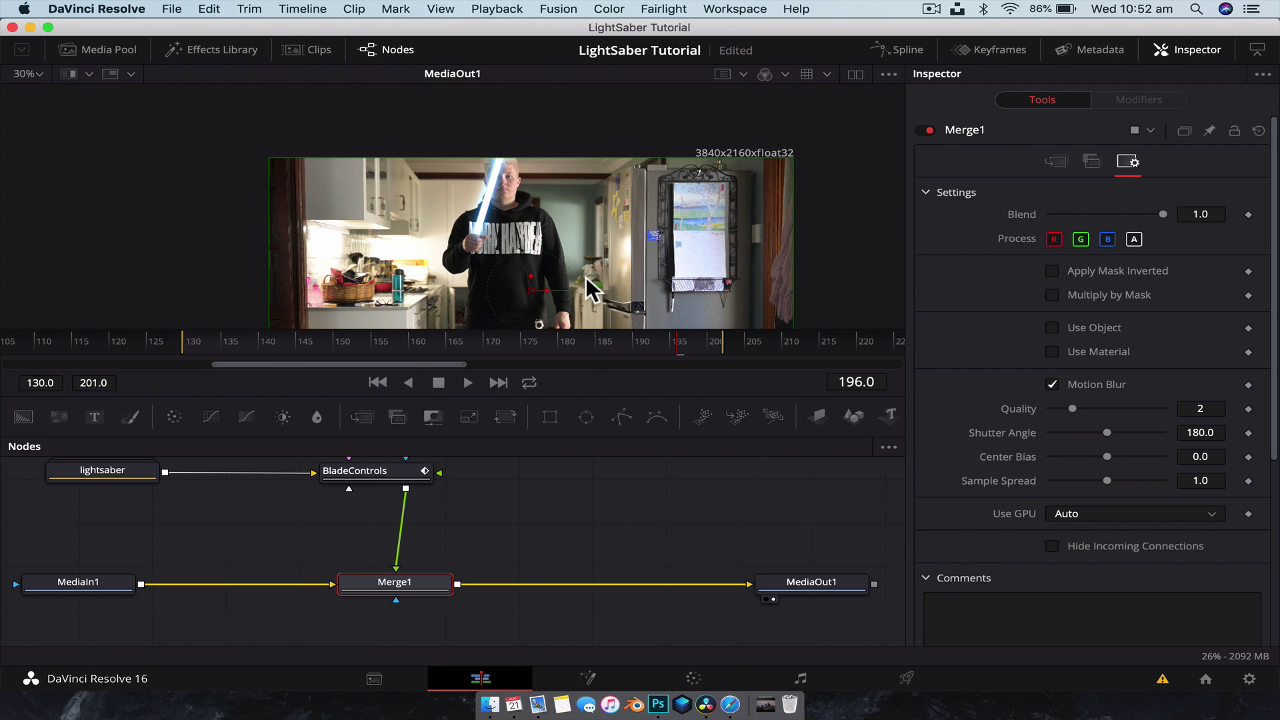
left_click(1189, 50)
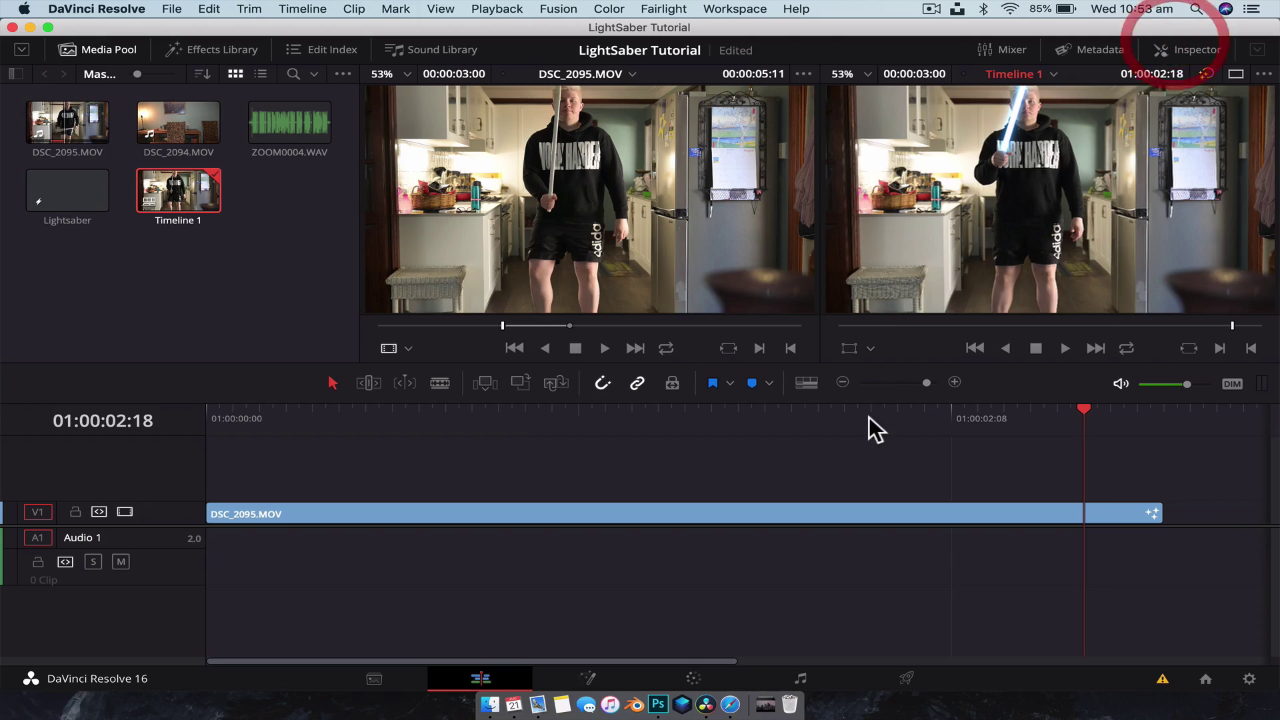